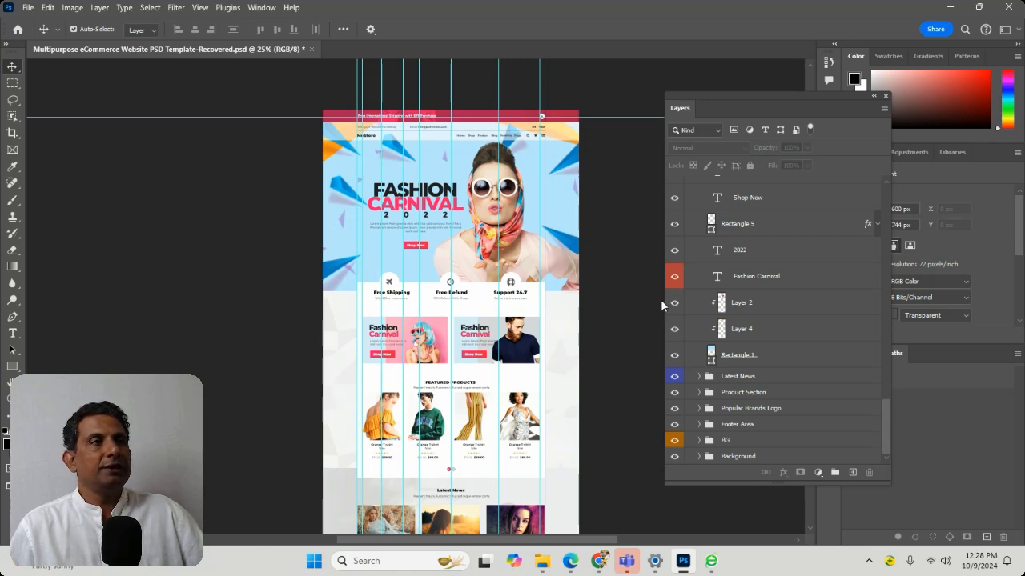
Examine the eCommerce page design from the hero banner to the footer, and take a closer look at the services section
{"action": "left_click", "coordinate": [698, 282]}
{"action": "scroll", "coordinate": [418, 255], "scroll_direction": "down", "scroll_amount": 6}
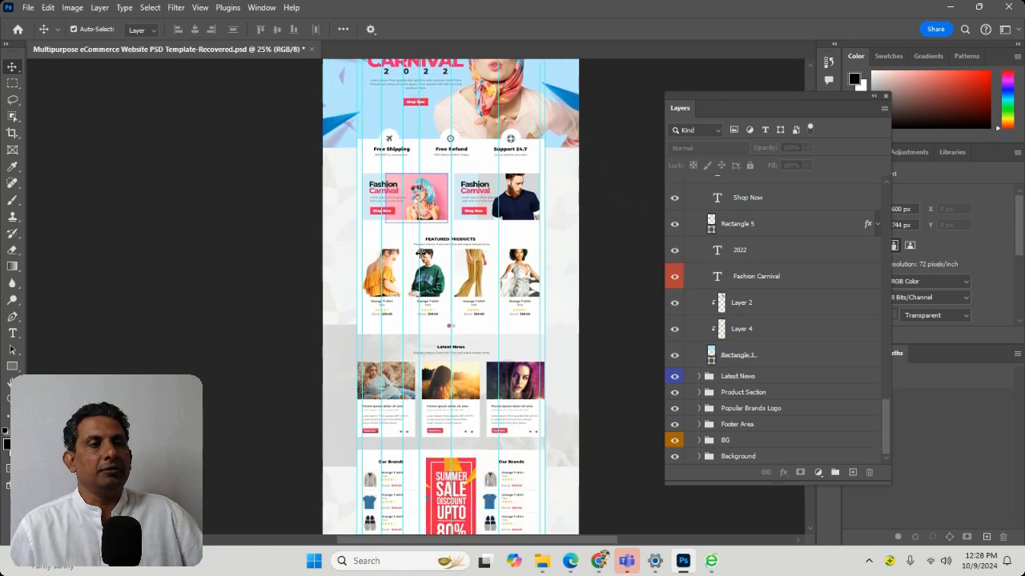
{"action": "scroll", "coordinate": [418, 267], "scroll_direction": "down", "scroll_amount": 5}
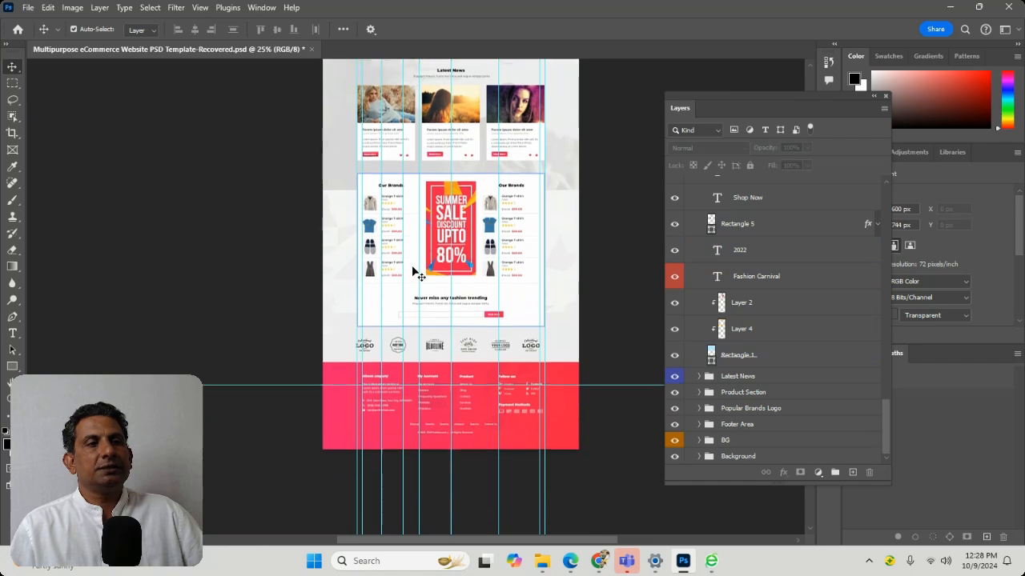
{"action": "scroll", "coordinate": [418, 274], "scroll_direction": "up", "scroll_amount": 9}
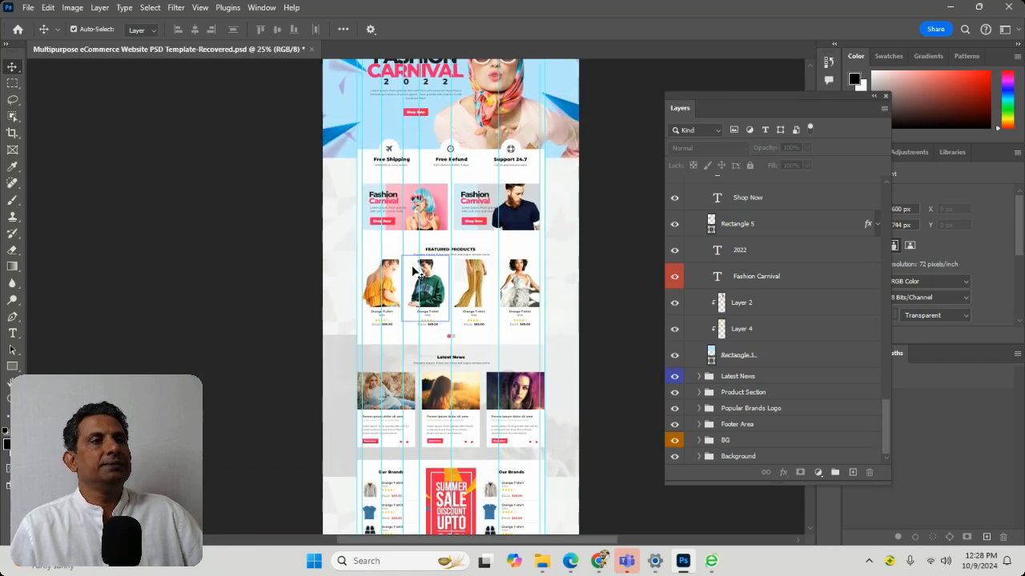
{"action": "scroll", "coordinate": [417, 273], "scroll_direction": "up", "scroll_amount": 1}
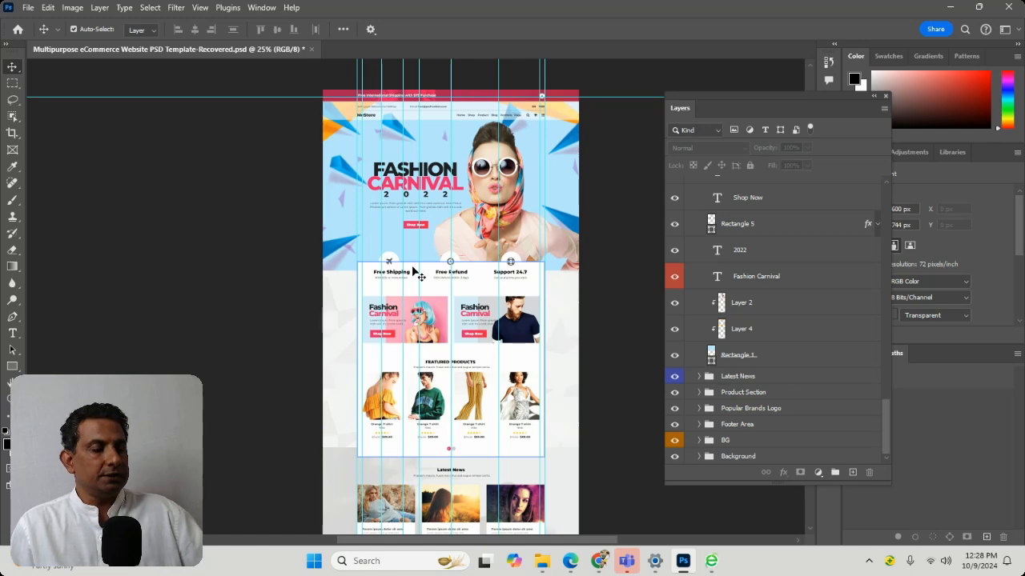
{"action": "key", "text": "ctrl+plus"}
{"action": "key", "text": "ctrl+plus"}
{"action": "key", "text": "ctrl+plus"}
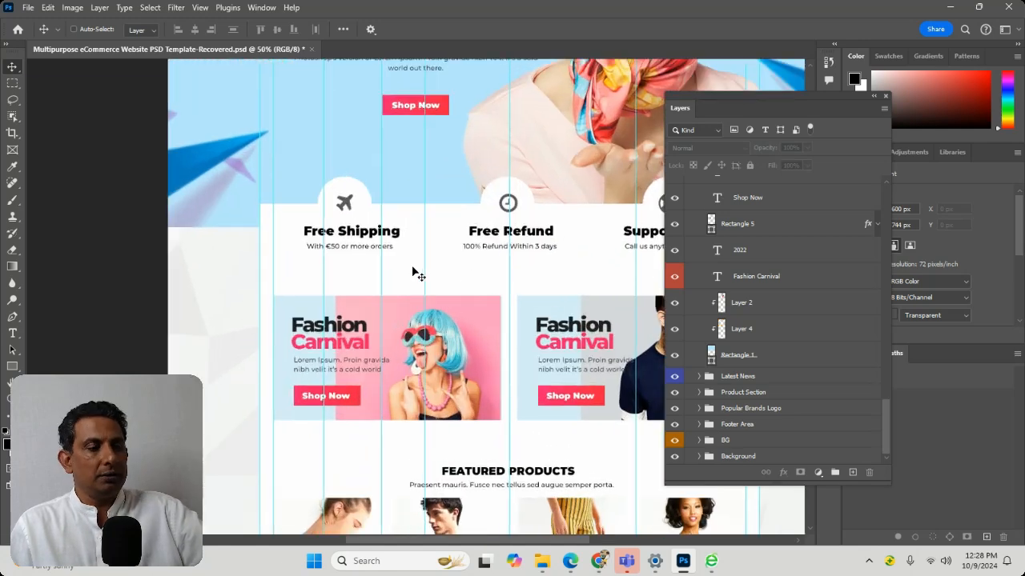
{"action": "key", "text": "ctrl+minus"}
{"action": "key", "text": "ctrl+minus"}
{"action": "key", "text": "ctrl+minus"}
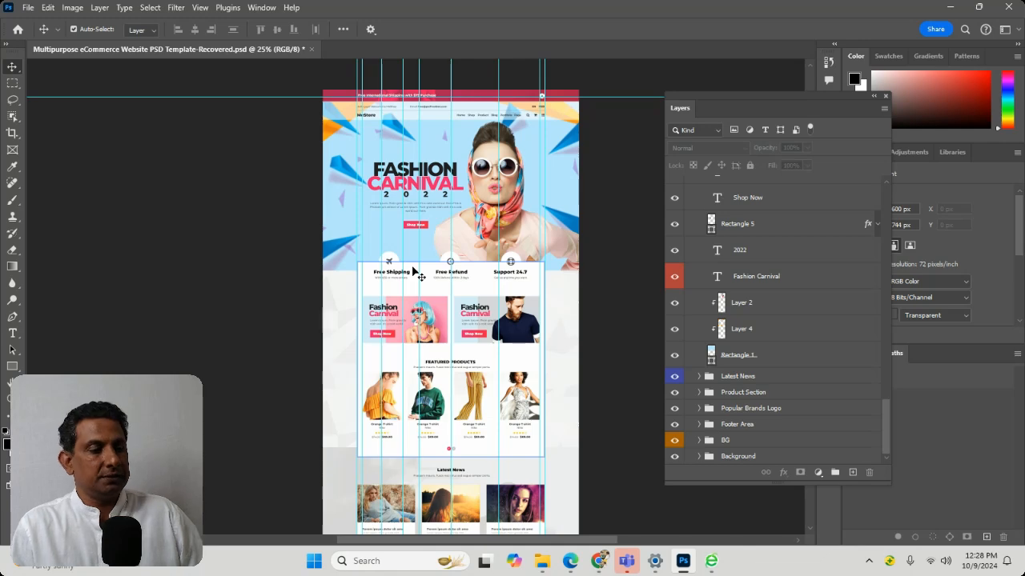
{"action": "key", "text": "ctrl"}
{"action": "scroll", "coordinate": [412, 272], "scroll_direction": "up", "scroll_amount": 2}
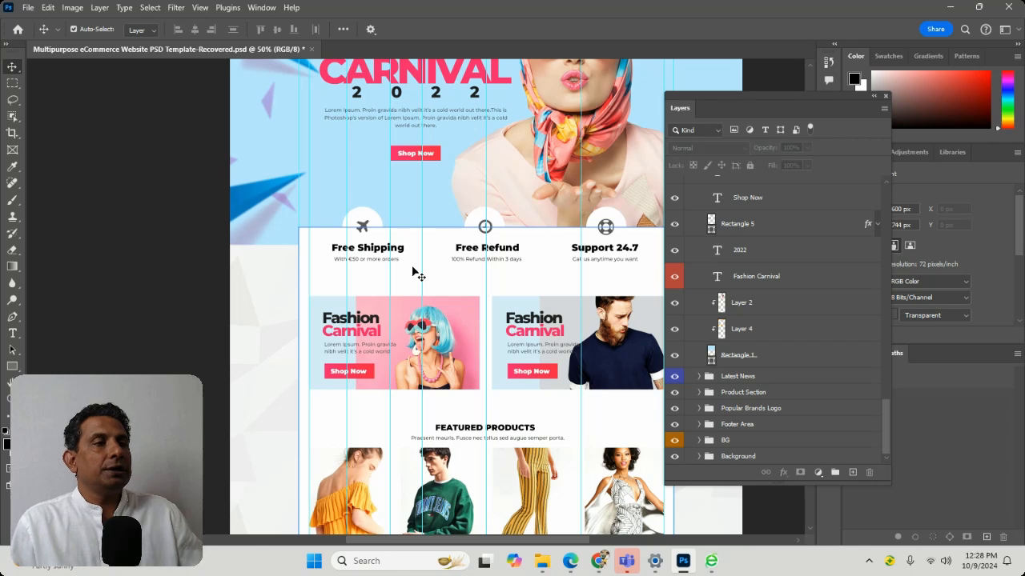
Look through the layer stack around the Main Banner and featured product groups
{"action": "left_click", "coordinate": [415, 273]}
{"action": "left_click", "coordinate": [743, 251]}
{"action": "scroll", "coordinate": [759, 364], "scroll_direction": "up", "scroll_amount": 9}
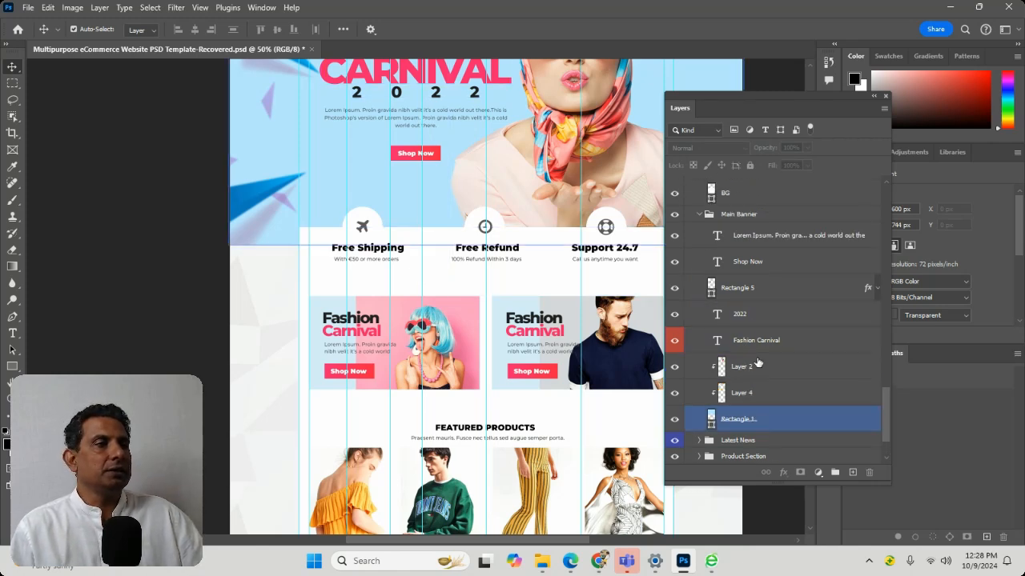
{"action": "scroll", "coordinate": [745, 368], "scroll_direction": "down", "scroll_amount": 1}
{"action": "scroll", "coordinate": [727, 375], "scroll_direction": "down", "scroll_amount": 1}
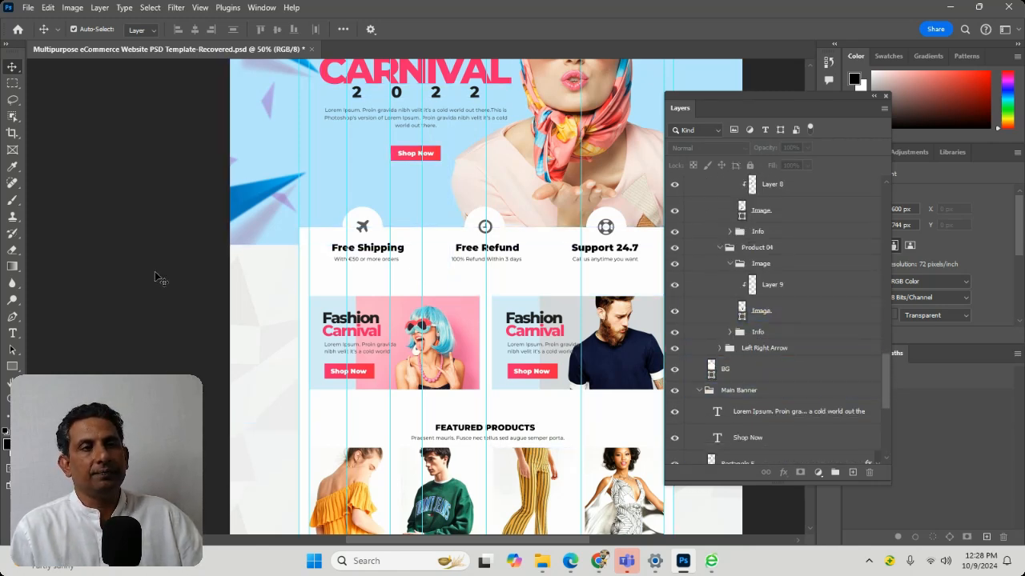
Select the Free Shipping heading, its airplane icon and the white rounded shape behind the icon, cancelling the icon's transform
{"action": "left_click", "coordinate": [370, 249]}
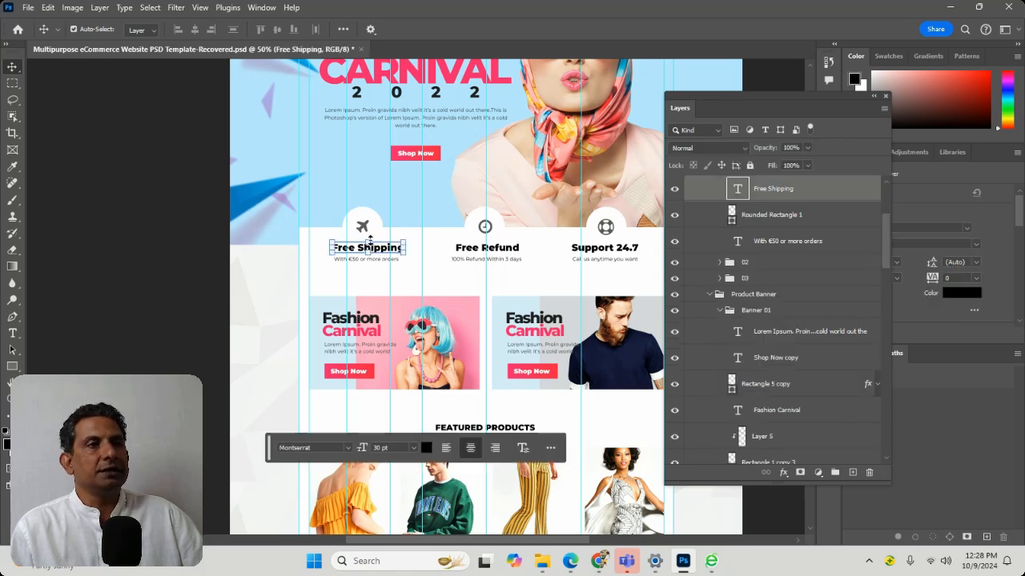
{"action": "left_click", "coordinate": [360, 227]}
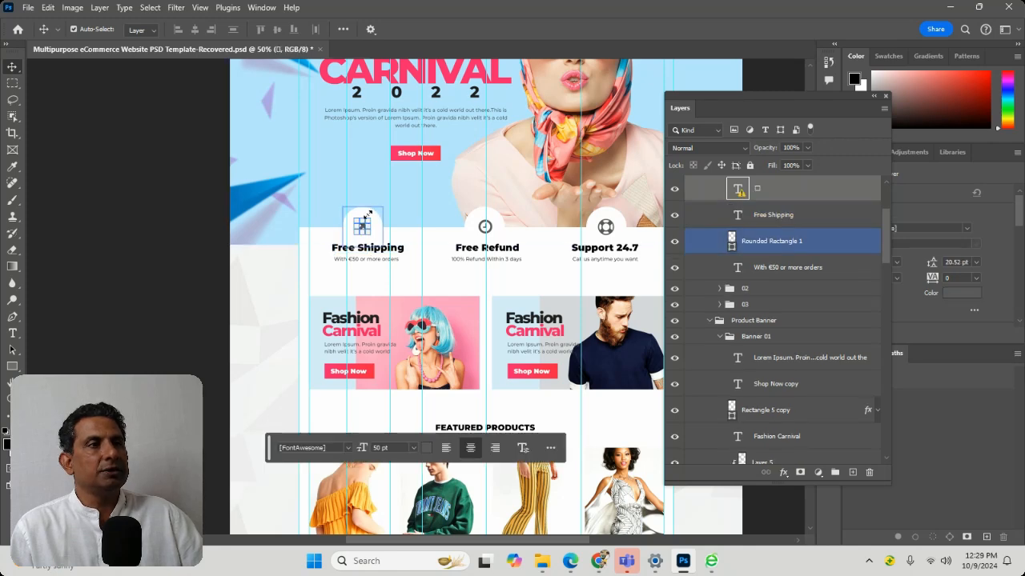
{"action": "left_click", "coordinate": [368, 215]}
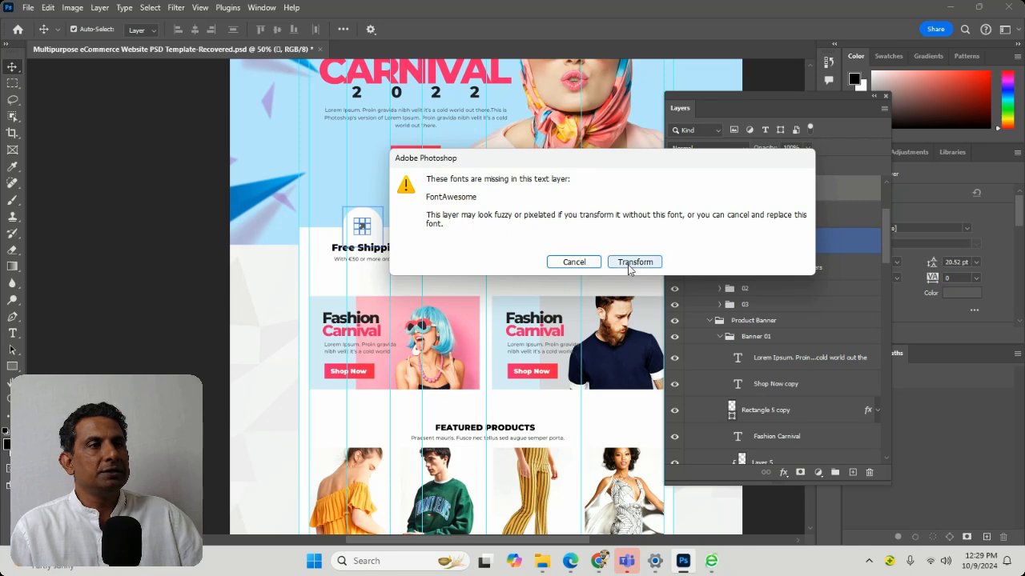
{"action": "left_click", "coordinate": [591, 265]}
{"action": "left_click", "coordinate": [367, 206]}
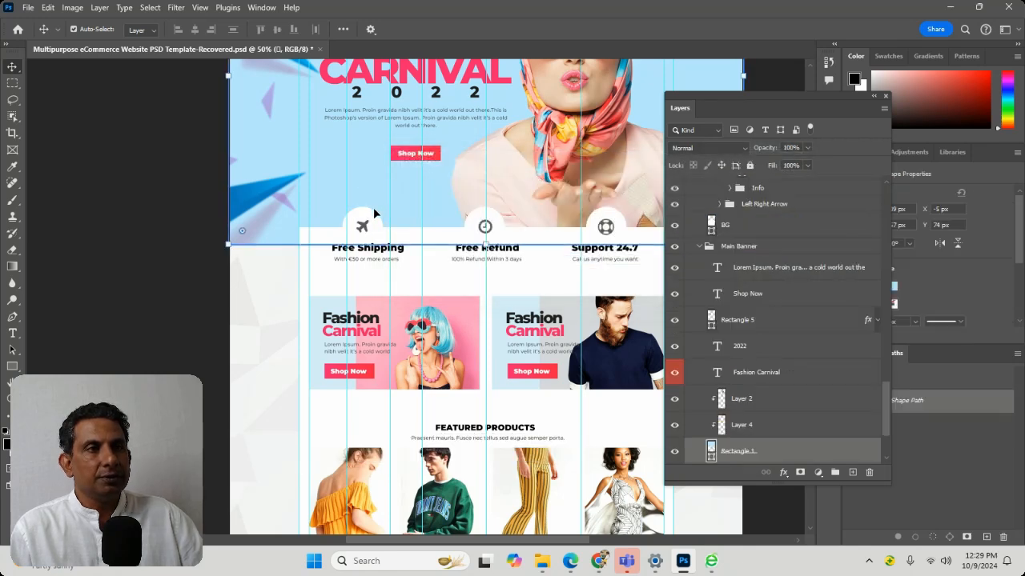
{"action": "left_click", "coordinate": [369, 208]}
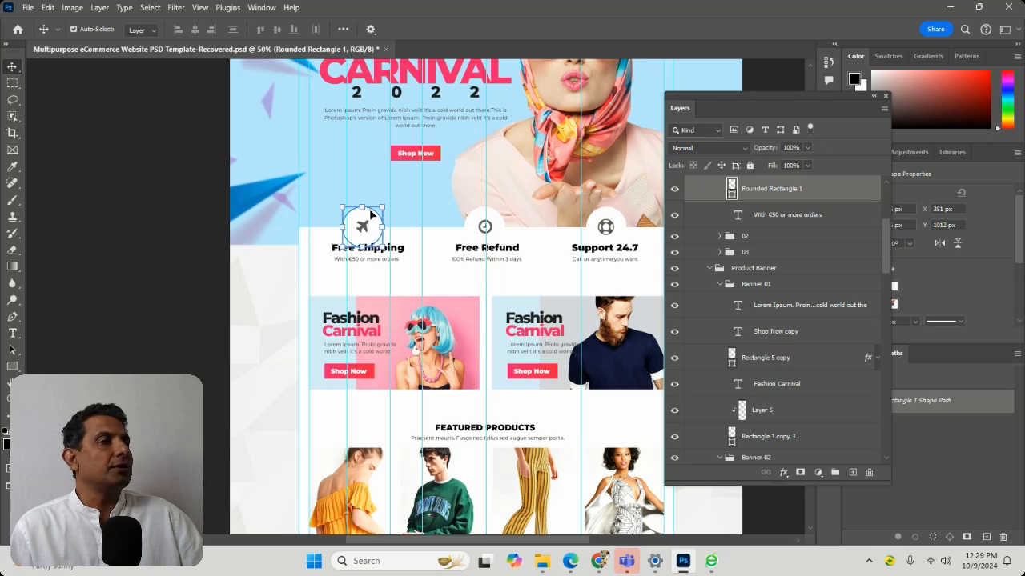
Select the hero banner's background shape, the page background and the first product banner's photo to identify their layers
{"action": "left_click", "coordinate": [373, 206]}
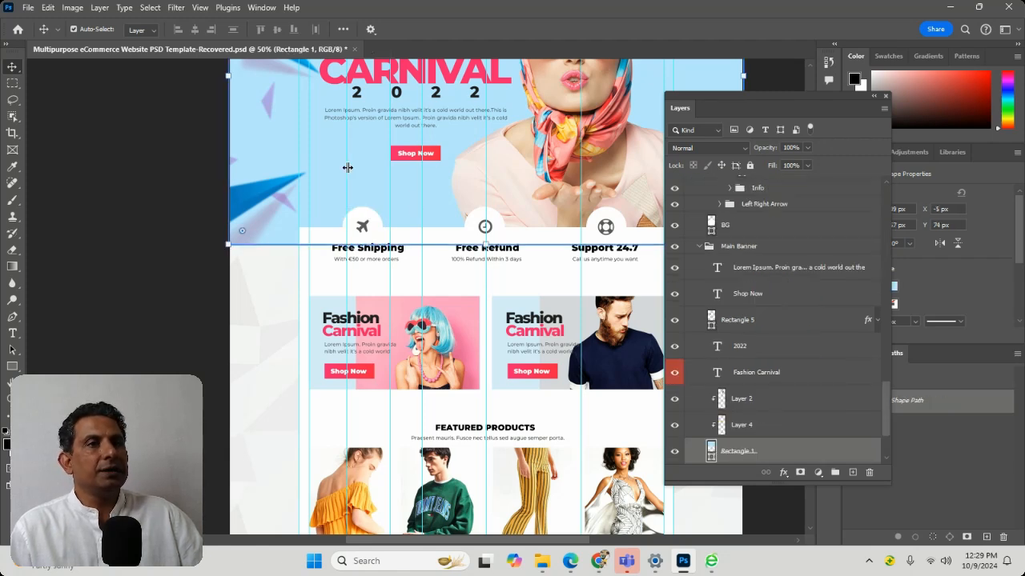
{"action": "left_click", "coordinate": [249, 391]}
{"action": "left_click", "coordinate": [457, 370]}
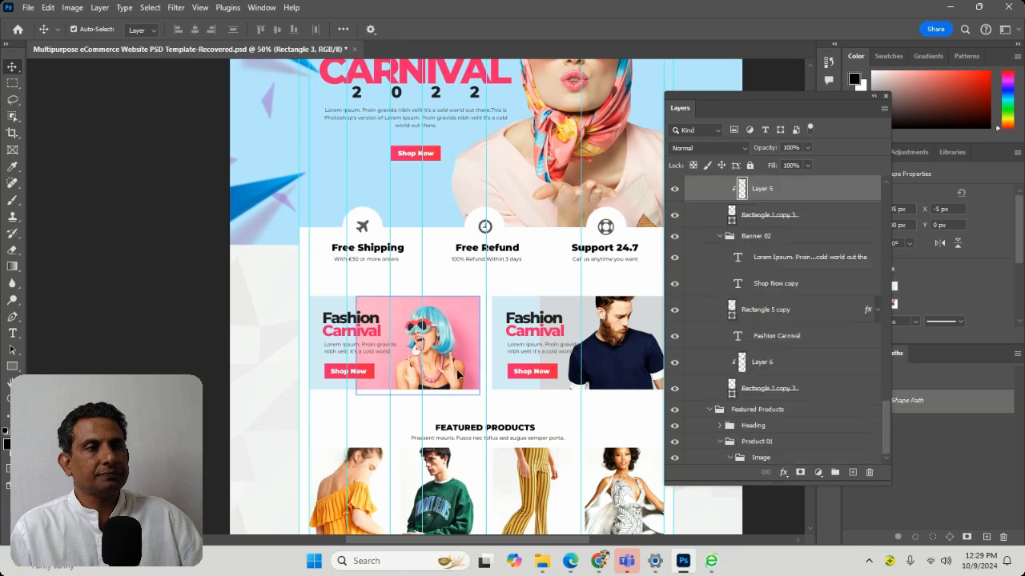
{"action": "left_click", "coordinate": [245, 325]}
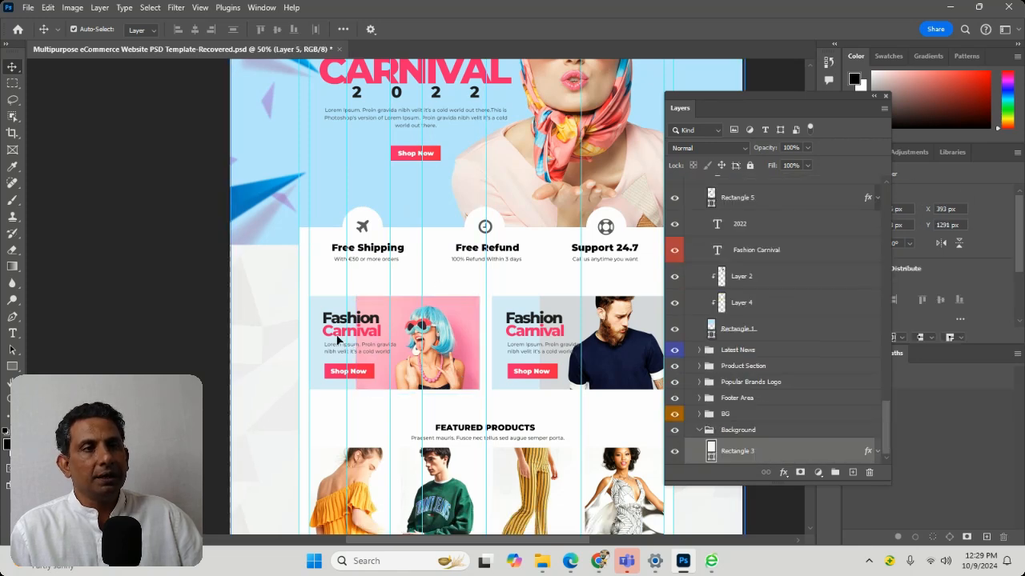
Pick the white BG layer from those stacked under the first product banner's text, try moving it off the page, and undo the move
{"action": "right_click", "coordinate": [363, 353]}
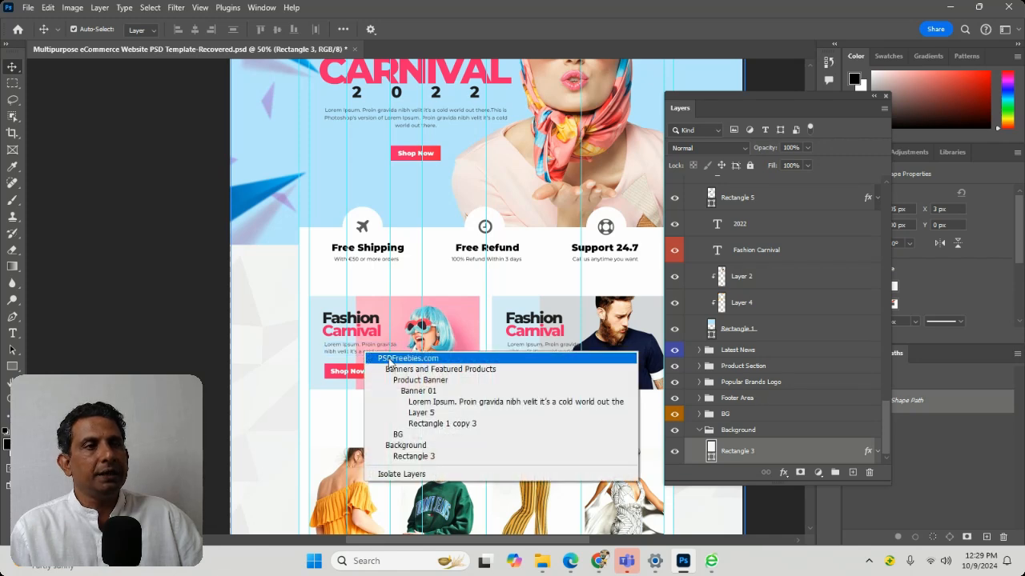
{"action": "left_click", "coordinate": [394, 358]}
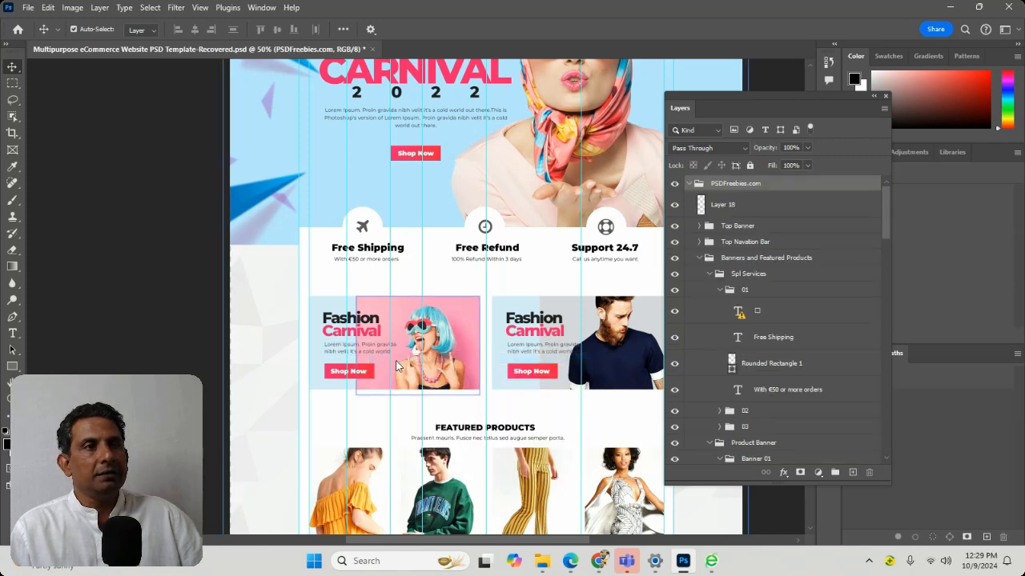
{"action": "left_click", "coordinate": [356, 352]}
{"action": "right_click", "coordinate": [355, 351]}
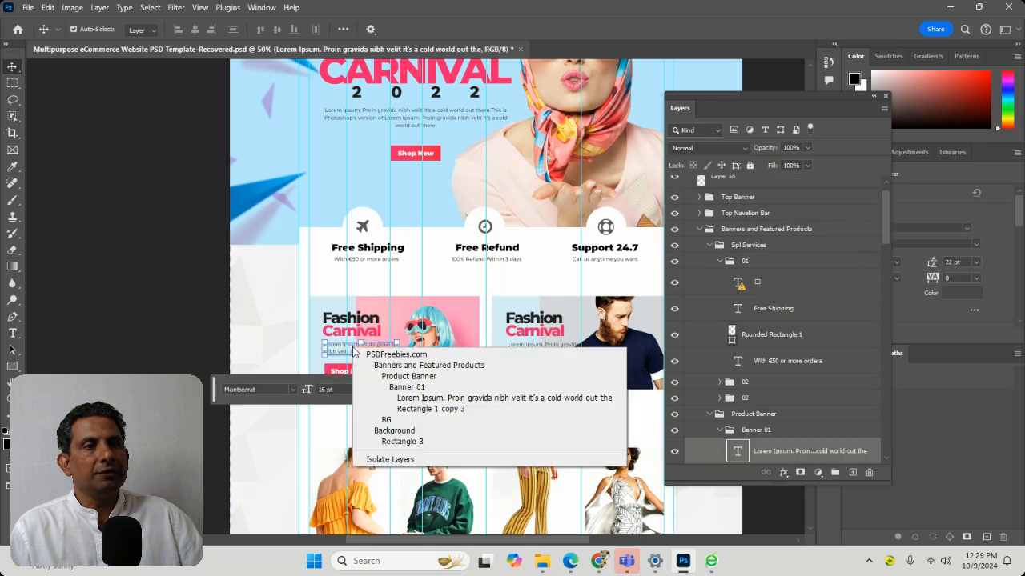
{"action": "left_click", "coordinate": [392, 418]}
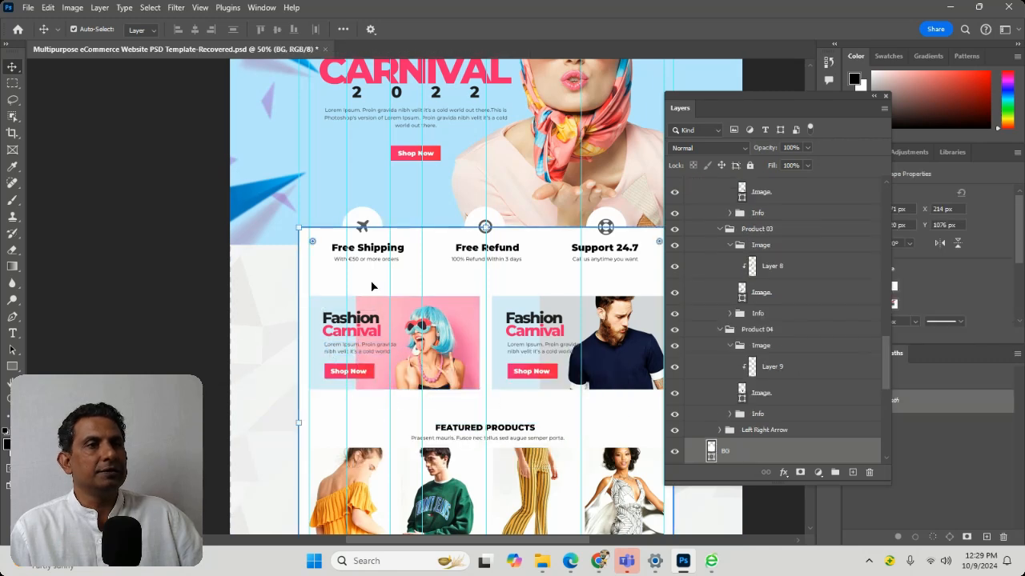
{"action": "left_click_drag", "start_coordinate": [370, 280], "coordinate": [110, 302]}
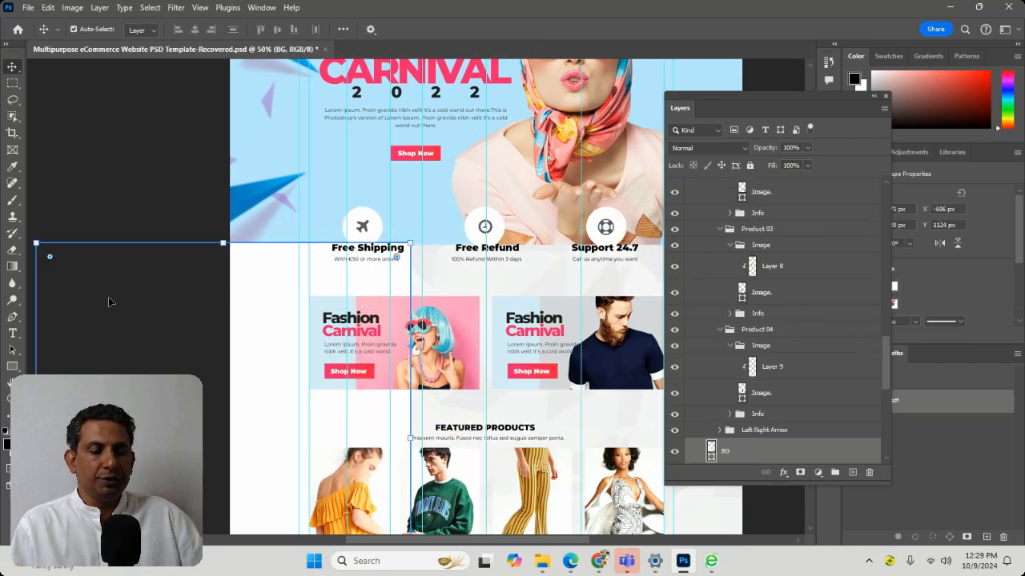
{"action": "key", "text": "ctrl+z"}
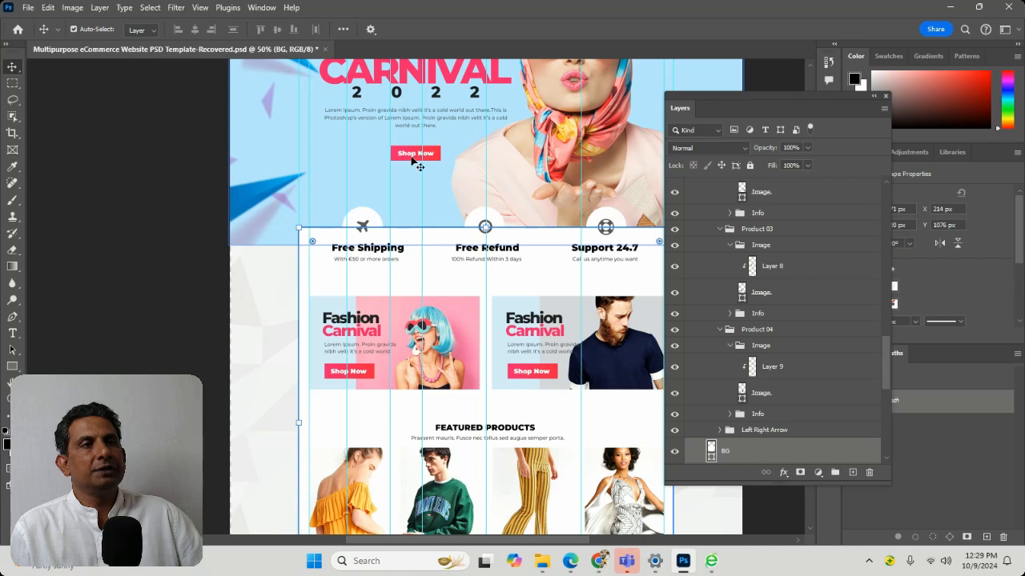
Try moving the hero banner's Shop Now text and its red button shape aside separately, undoing each move
{"action": "left_click_drag", "start_coordinate": [413, 155], "coordinate": [253, 183]}
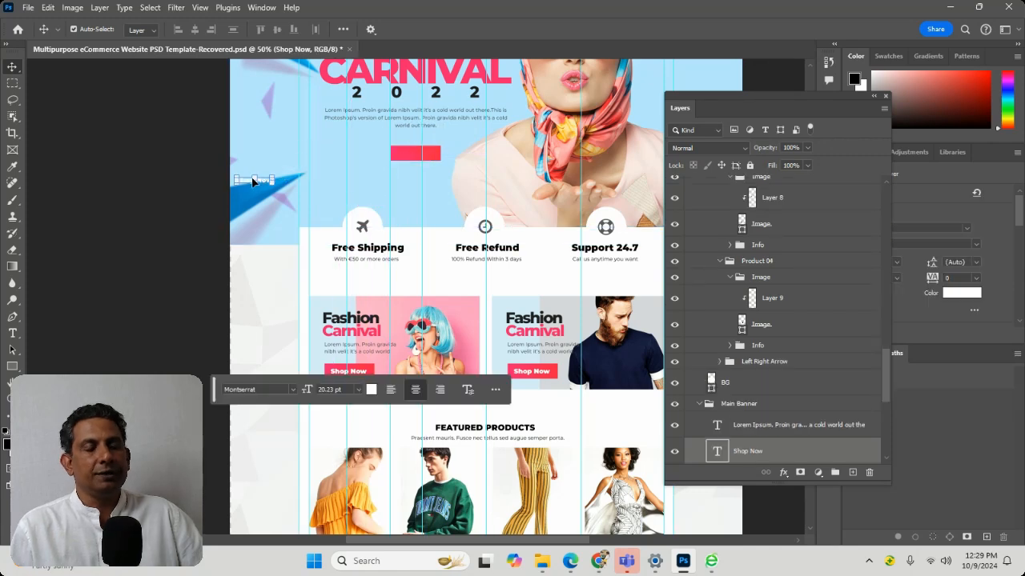
{"action": "key", "text": "ctrl+z"}
{"action": "left_click", "coordinate": [253, 184]}
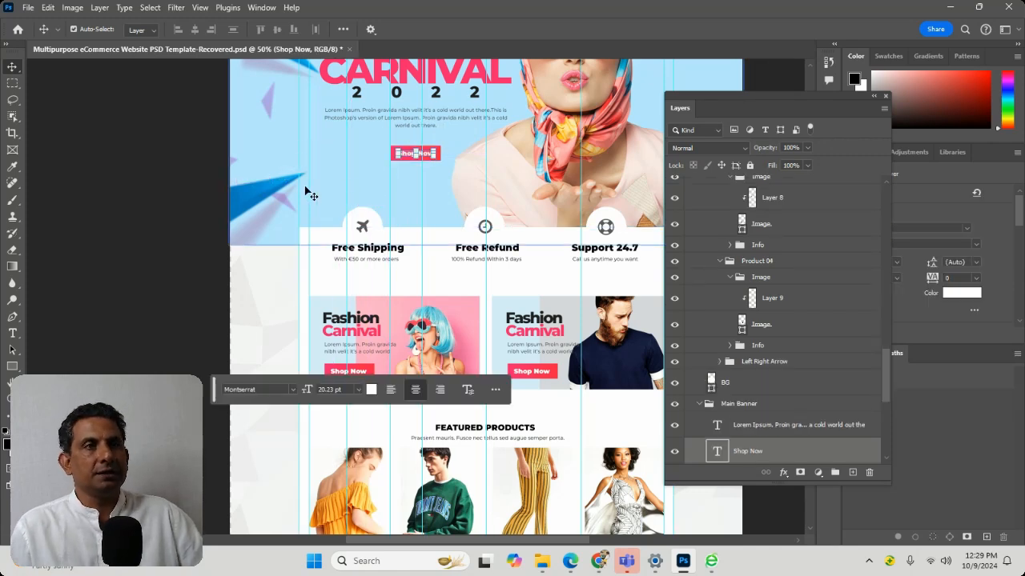
{"action": "left_click", "coordinate": [433, 153]}
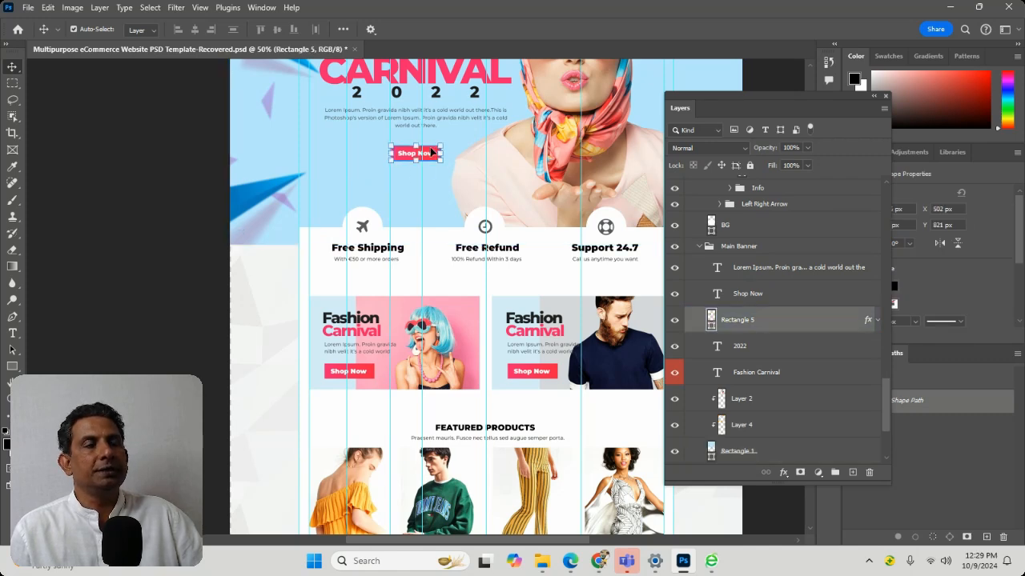
{"action": "left_click_drag", "start_coordinate": [430, 152], "coordinate": [268, 206]}
{"action": "key", "text": "ctrl+z"}
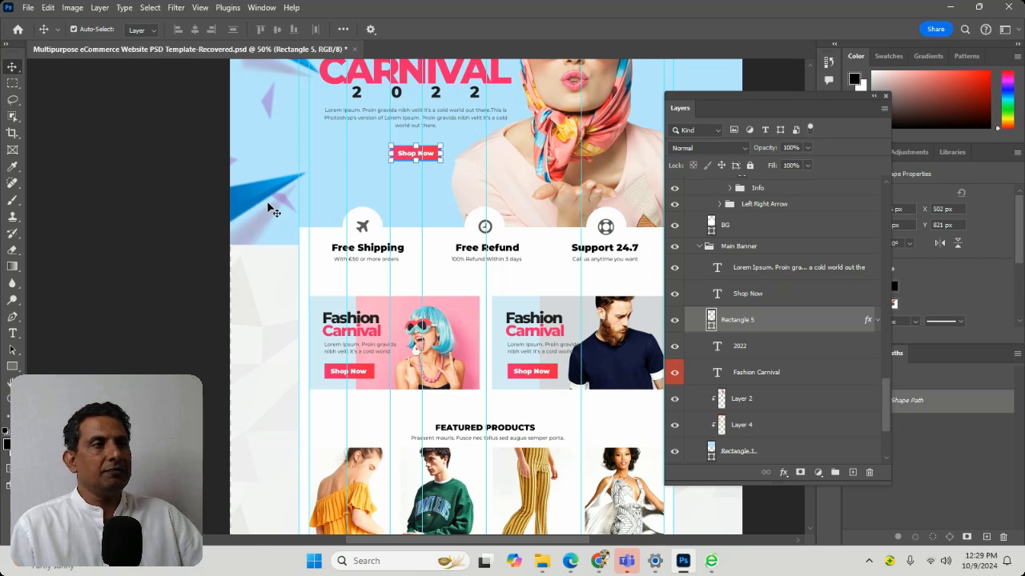
Look over the featured products and Latest News sections, and select the Popular Brands Logo layer group
{"action": "scroll", "coordinate": [526, 382], "scroll_direction": "down", "scroll_amount": 3}
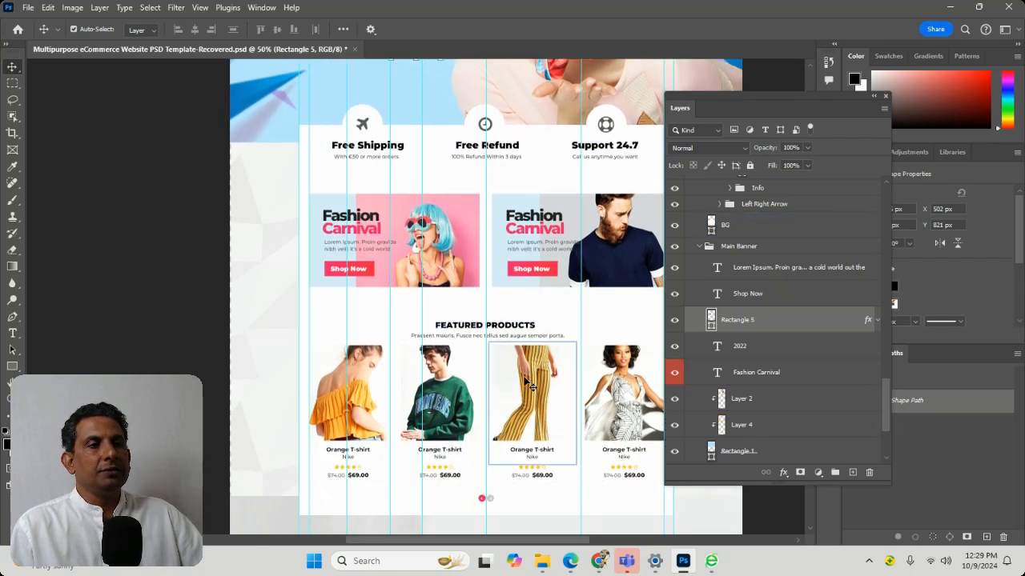
{"action": "scroll", "coordinate": [526, 383], "scroll_direction": "down", "scroll_amount": 3}
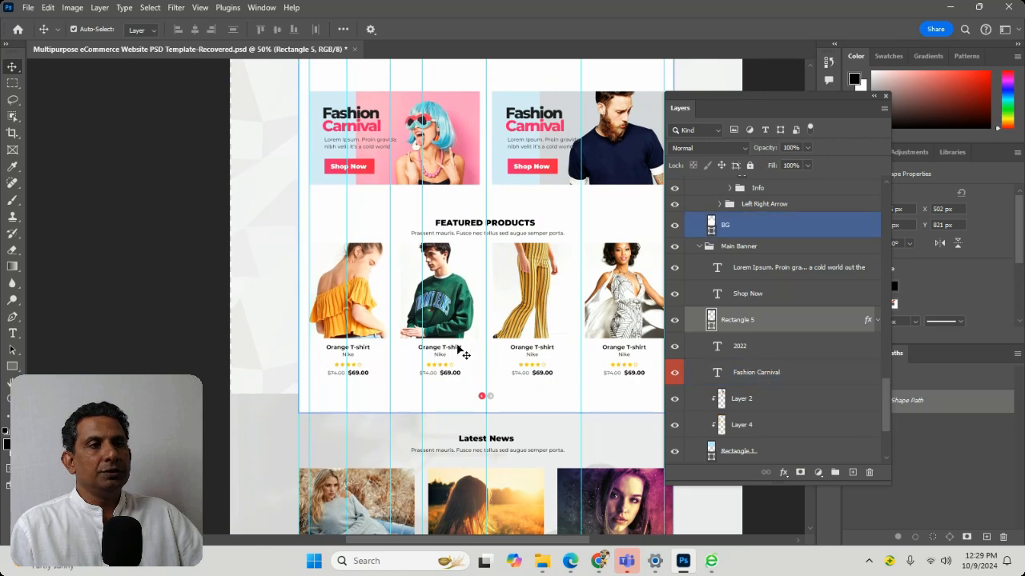
{"action": "scroll", "coordinate": [463, 352], "scroll_direction": "down", "scroll_amount": 1}
{"action": "scroll", "coordinate": [800, 398], "scroll_direction": "down", "scroll_amount": 2}
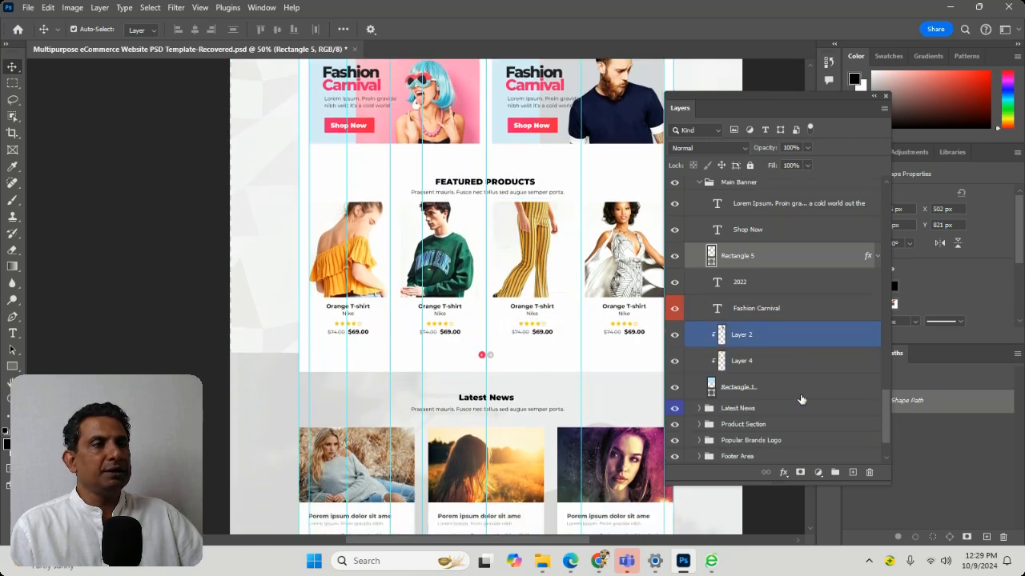
{"action": "scroll", "coordinate": [801, 399], "scroll_direction": "down", "scroll_amount": 2}
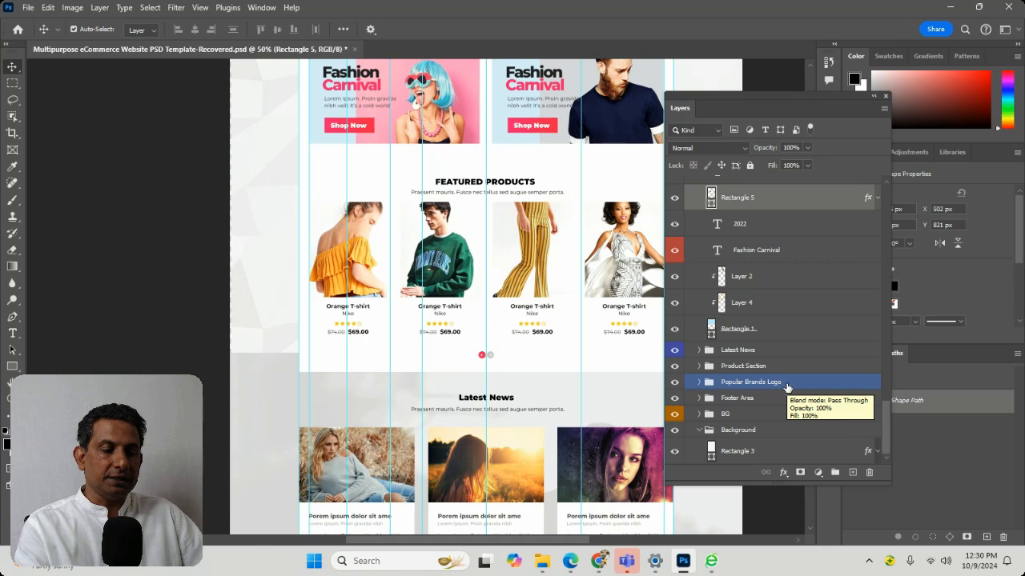
{"action": "left_click", "coordinate": [786, 387]}
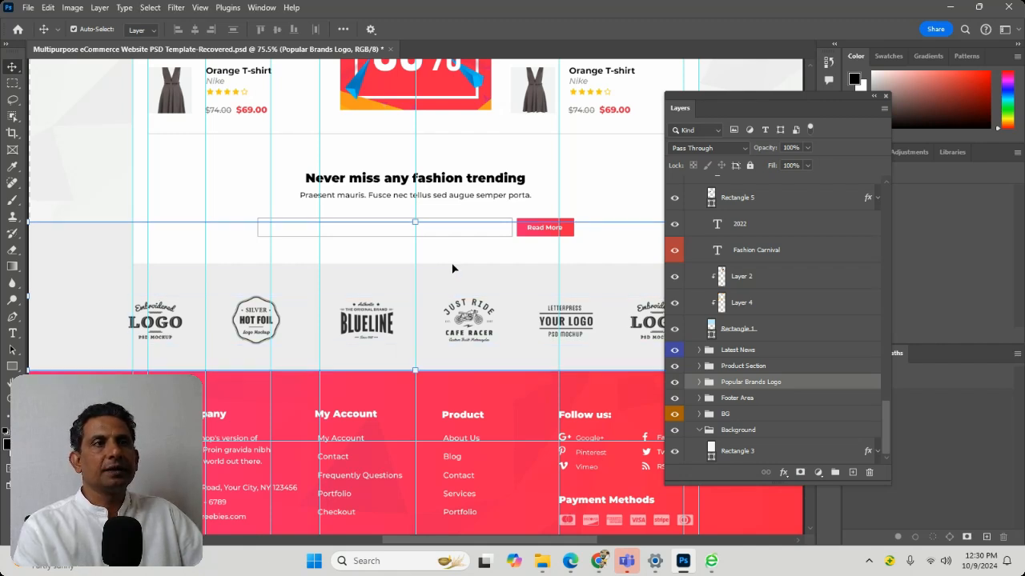
Select the newsletter section's text box, subtitle and "Never miss any fashion trending" heading to find their layers
{"action": "left_click", "coordinate": [464, 228]}
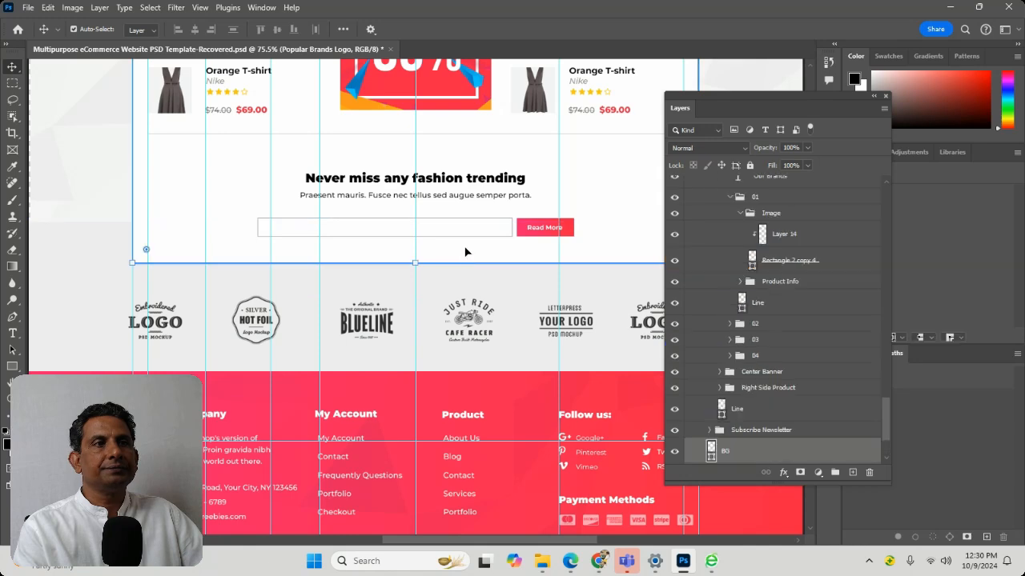
{"action": "left_click", "coordinate": [462, 196]}
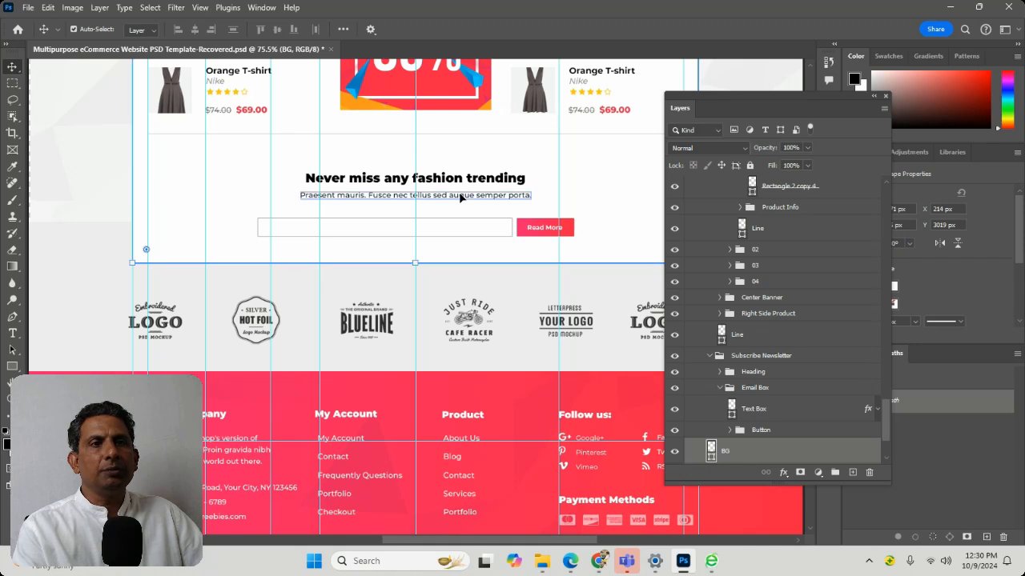
{"action": "left_click", "coordinate": [462, 197]}
{"action": "left_click", "coordinate": [802, 396]}
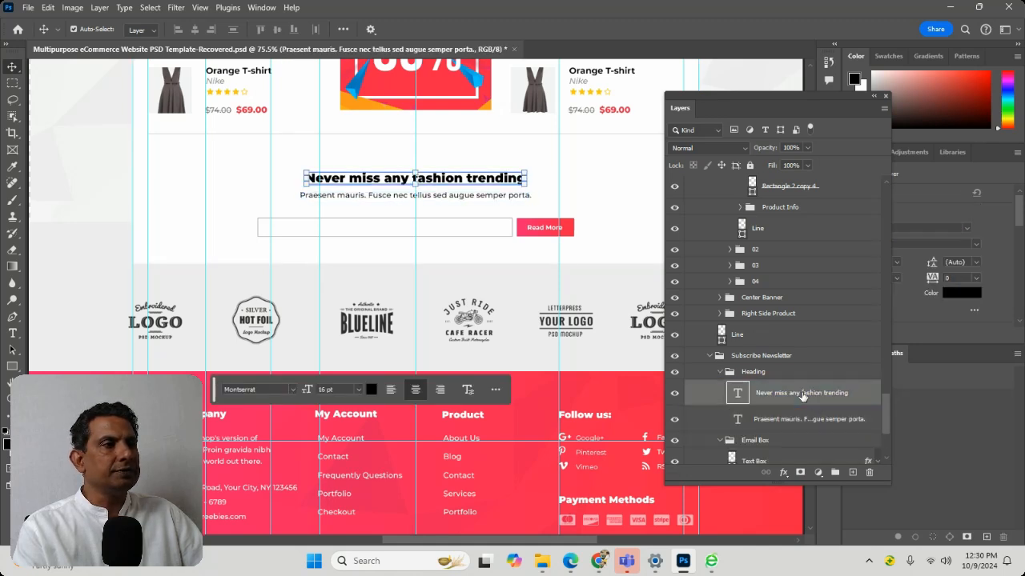
Hide and show the "Never miss any fashion trending" heading layer twice to see which page element it controls
{"action": "left_click", "coordinate": [673, 394]}
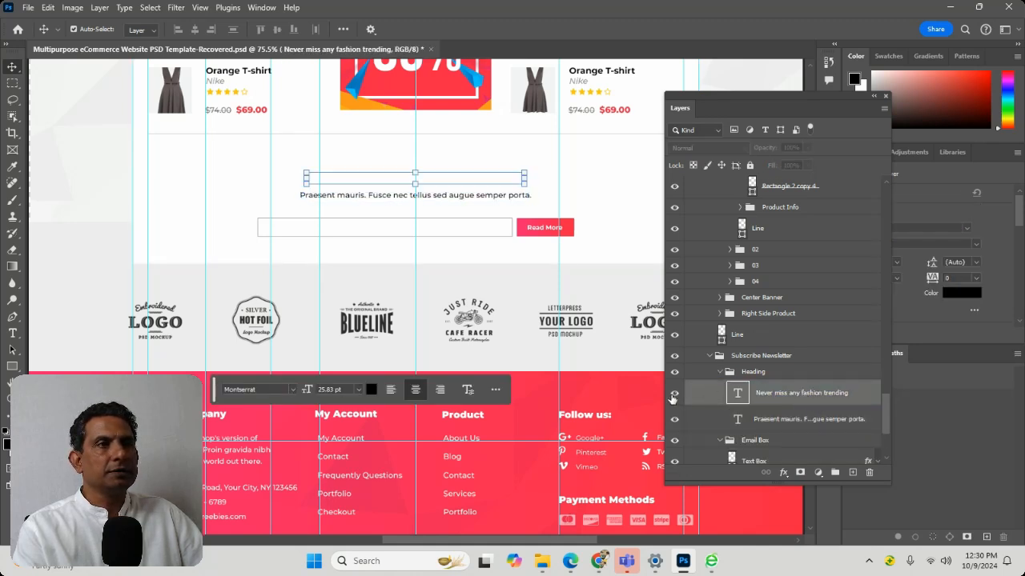
{"action": "left_click", "coordinate": [673, 394]}
{"action": "left_click", "coordinate": [673, 393]}
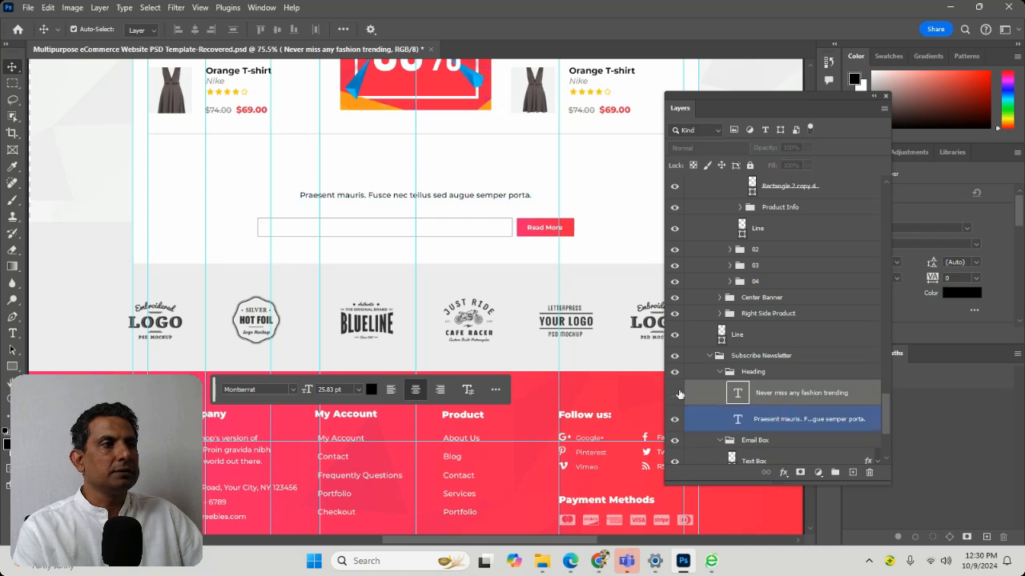
{"action": "left_click", "coordinate": [675, 393]}
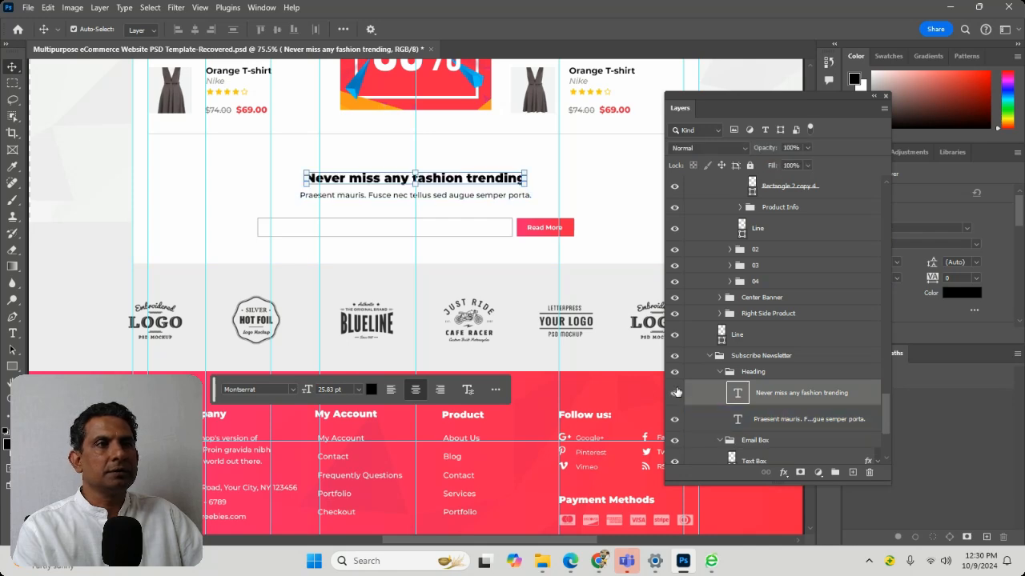
Zoom to the newsletter subtitle's text layer, and switch its visibility off and back on
{"action": "left_click", "coordinate": [752, 418]}
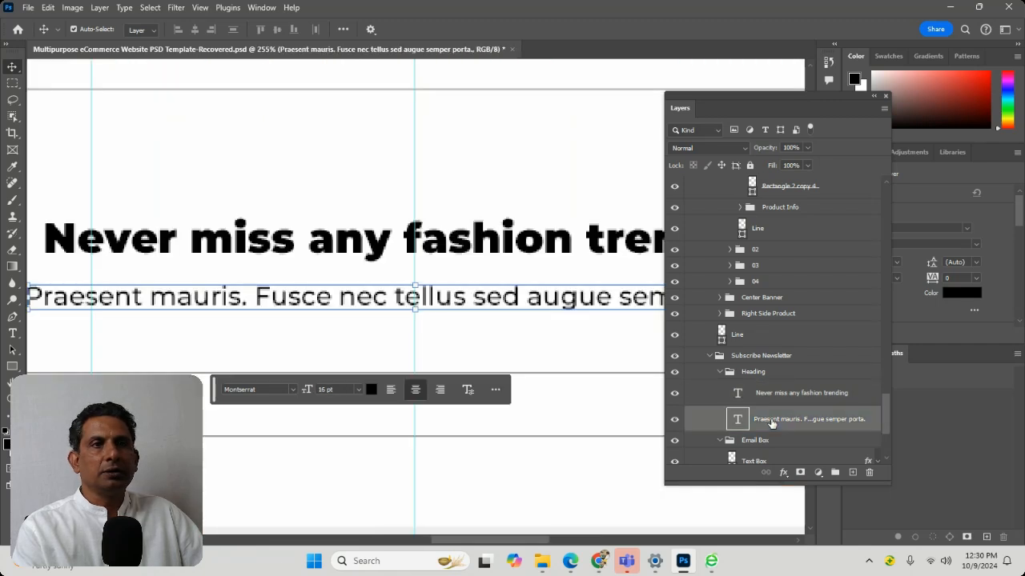
{"action": "left_click", "coordinate": [675, 419]}
{"action": "left_click", "coordinate": [677, 417]}
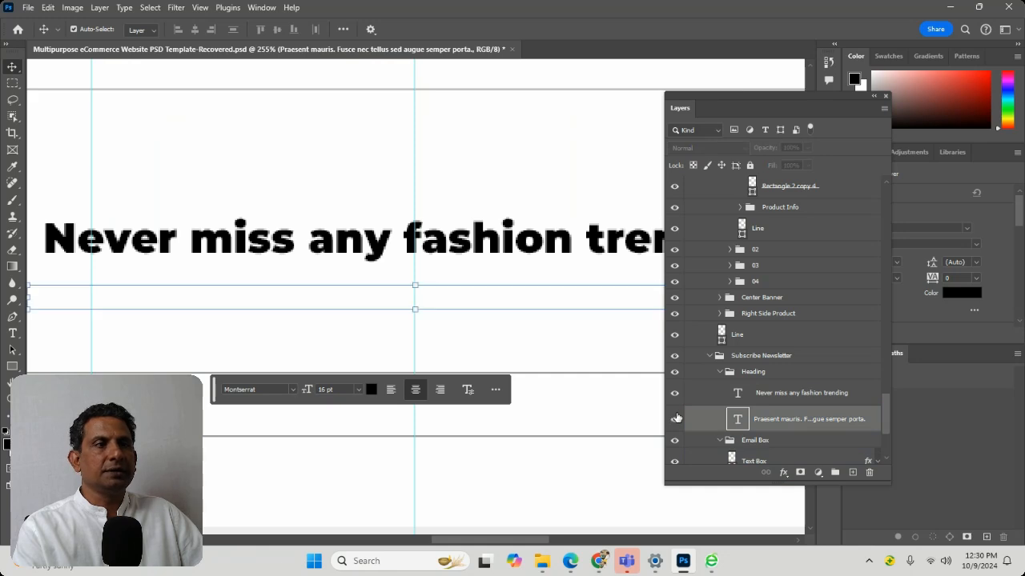
Zoom the view to the Center Banner group, and hide and show the group to check what it contains
{"action": "left_click", "coordinate": [711, 393]}
{"action": "left_click", "coordinate": [772, 335]}
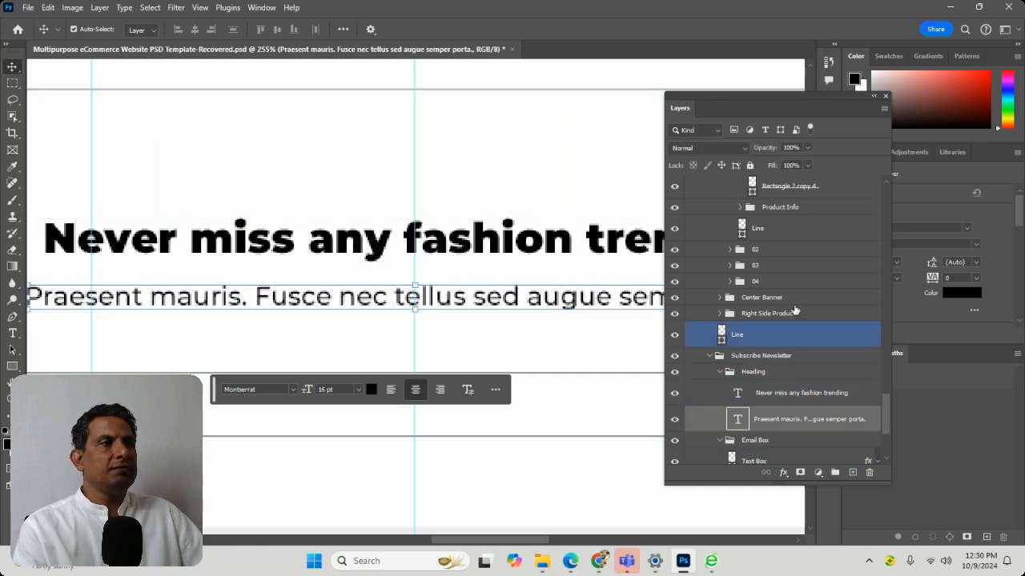
{"action": "left_click", "coordinate": [794, 299]}
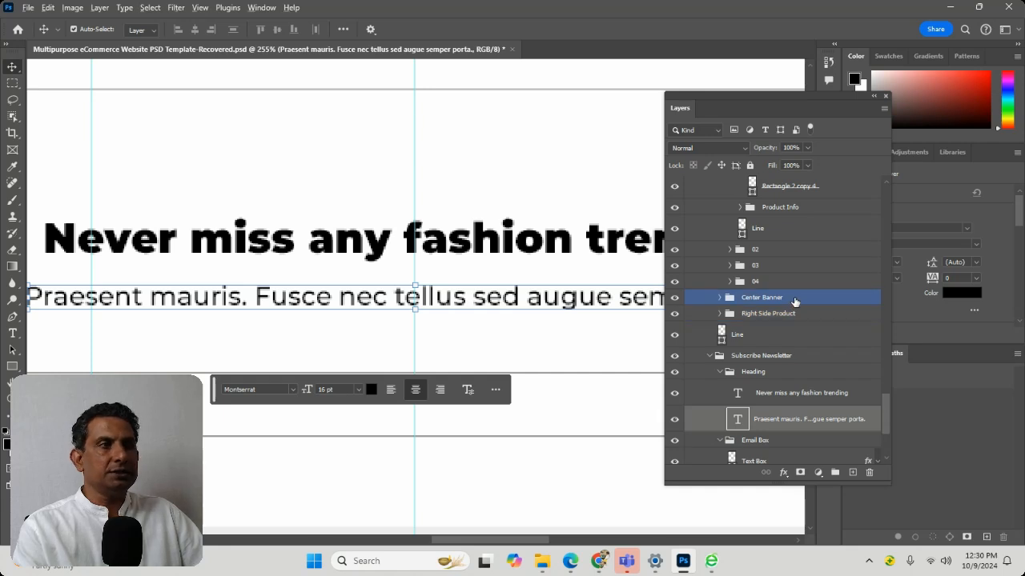
{"action": "left_click", "coordinate": [794, 301], "text": "alt"}
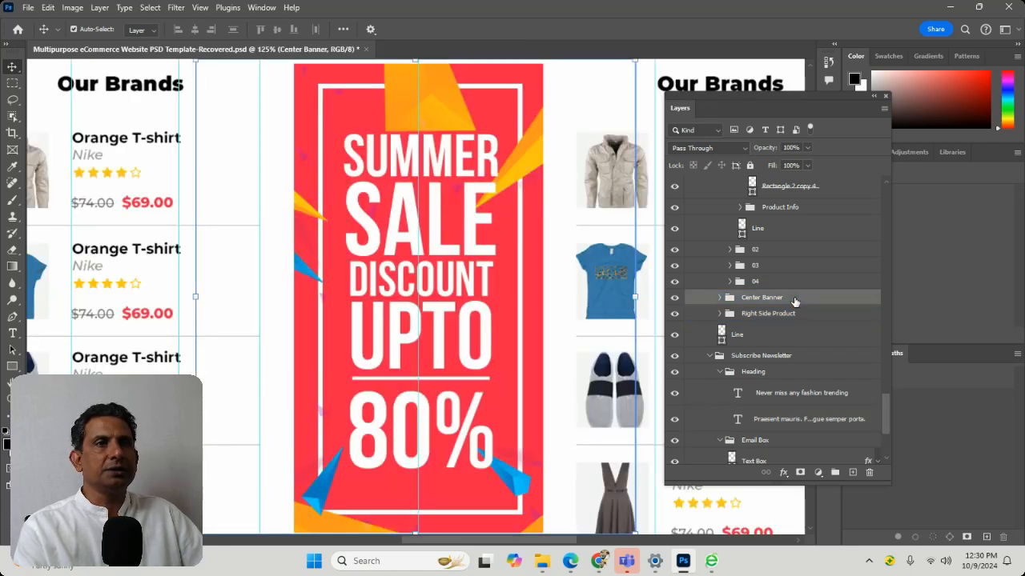
{"action": "left_click", "coordinate": [677, 300]}
{"action": "left_click", "coordinate": [678, 299]}
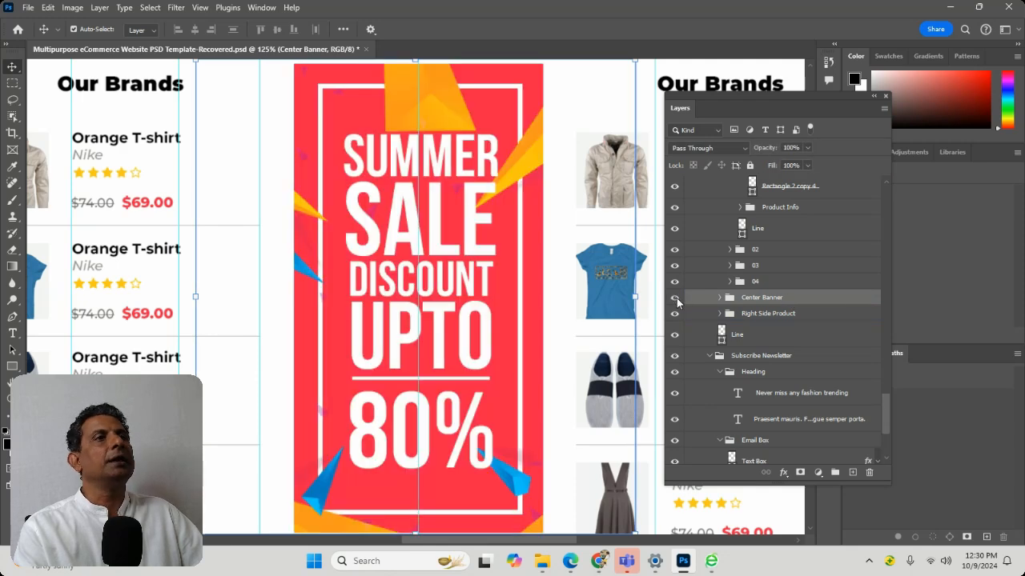
Select the banner's Summer Sale Discount upto text to find its layer, and expand product group 02 above it
{"action": "left_click", "coordinate": [439, 221]}
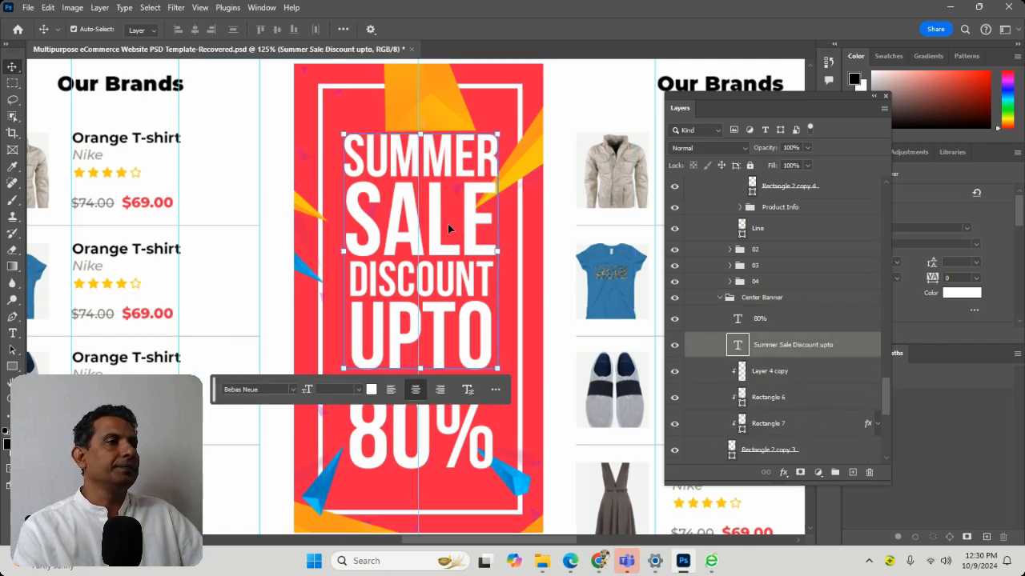
{"action": "scroll", "coordinate": [793, 312], "scroll_direction": "up", "scroll_amount": 1}
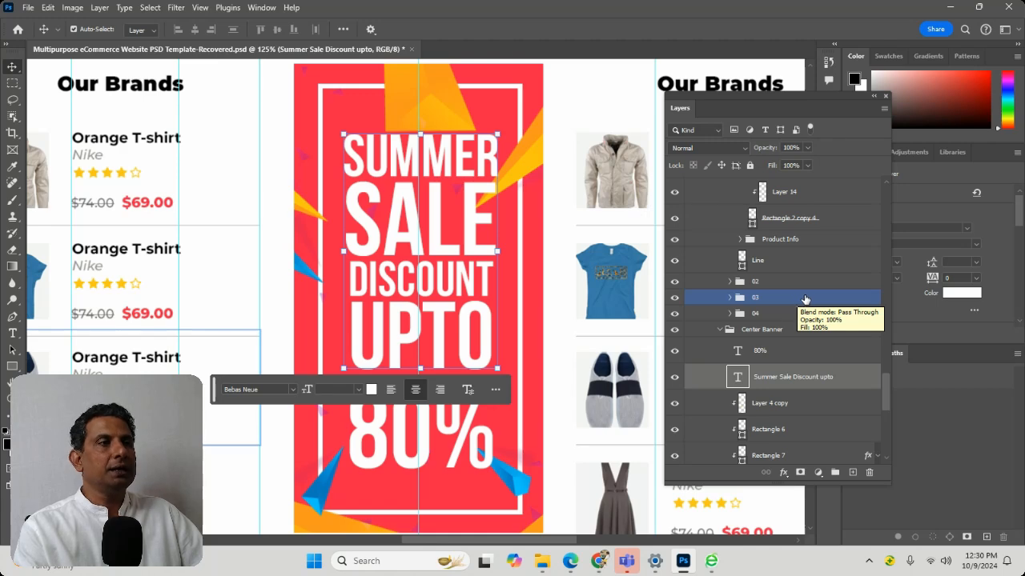
{"action": "left_click", "coordinate": [729, 283]}
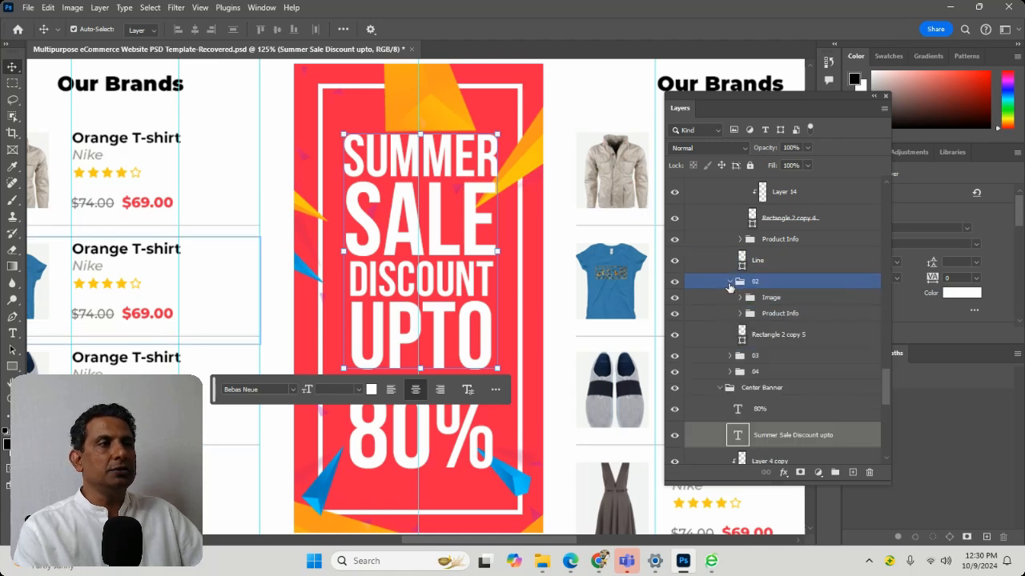
{"action": "left_click", "coordinate": [754, 296]}
{"action": "left_click", "coordinate": [777, 355]}
{"action": "left_click", "coordinate": [793, 372]}
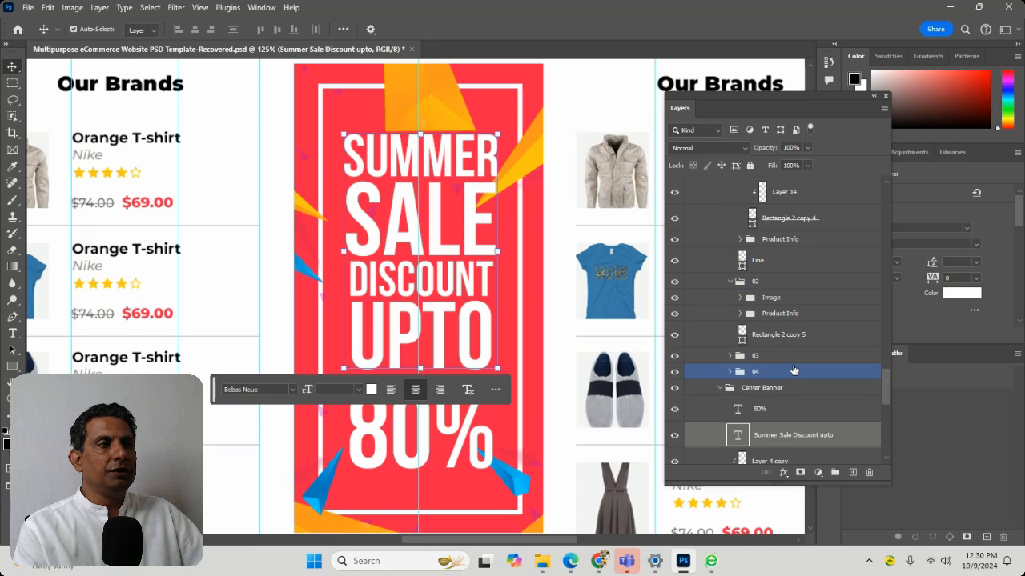
Select the 80% text layer in the Center Banner group and duplicate it
{"action": "scroll", "coordinate": [793, 372], "scroll_direction": "down", "scroll_amount": 1}
{"action": "left_click", "coordinate": [791, 375]}
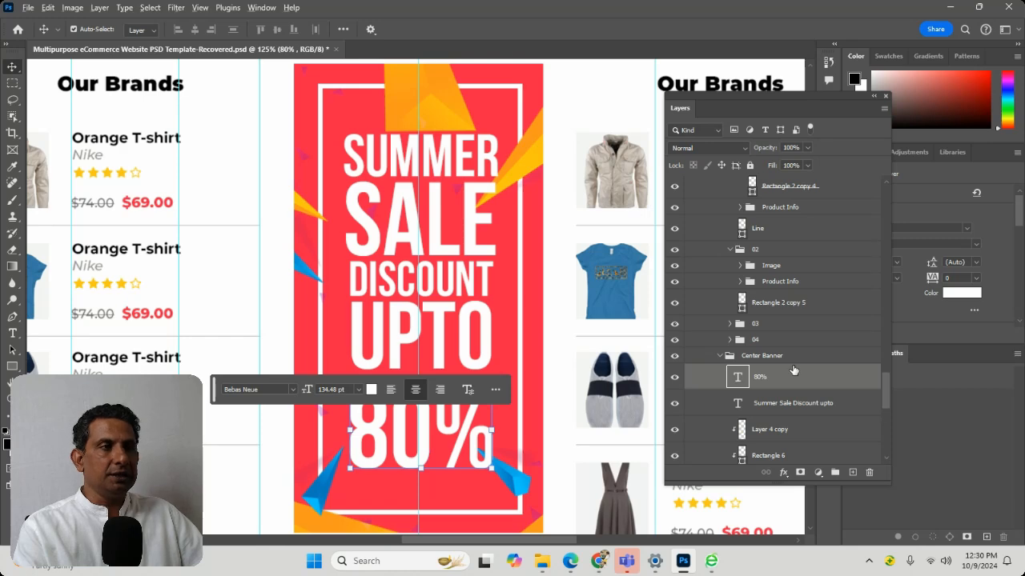
{"action": "left_click", "coordinate": [796, 369], "text": "alt"}
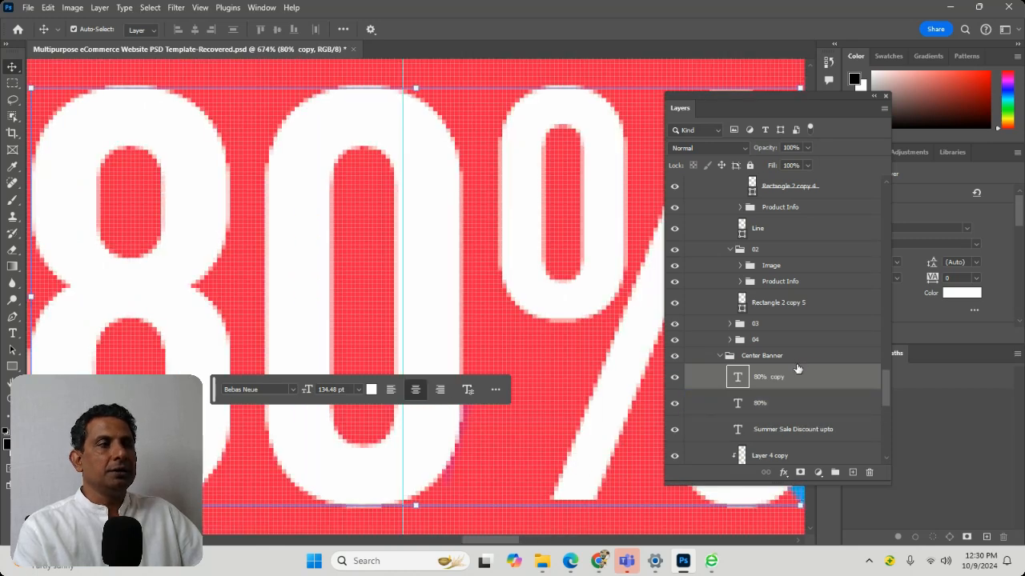
{"action": "key", "text": "ctrl+minus"}
{"action": "key", "text": "ctrl+minus"}
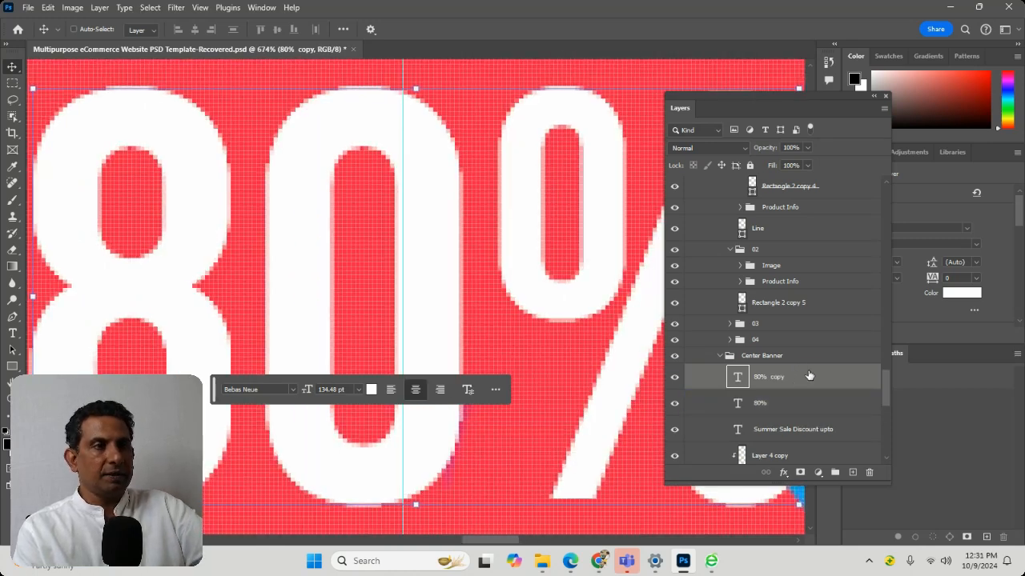
{"action": "key", "text": "ctrl+minus"}
{"action": "key", "text": "ctrl+minus"}
{"action": "key", "text": "ctrl+minus"}
{"action": "key", "text": "ctrl+minus"}
{"action": "key", "text": "ctrl+minus"}
{"action": "key", "text": "ctrl+minus"}
{"action": "key", "text": "ctrl+minus"}
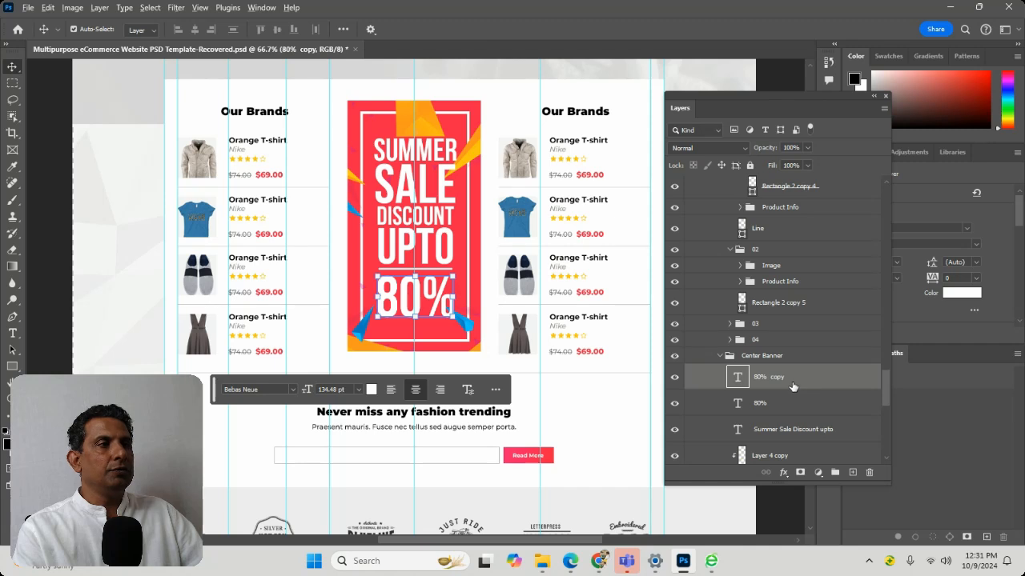
Zoom to the 80% copy layer, return to a wider view of the page, and clear the layer selection
{"action": "mouse_move", "coordinate": [795, 381]}
{"action": "left_mouse_down"}
{"action": "mouse_move", "coordinate": [804, 398]}
{"action": "mouse_move", "coordinate": [814, 385]}
{"action": "left_mouse_up"}
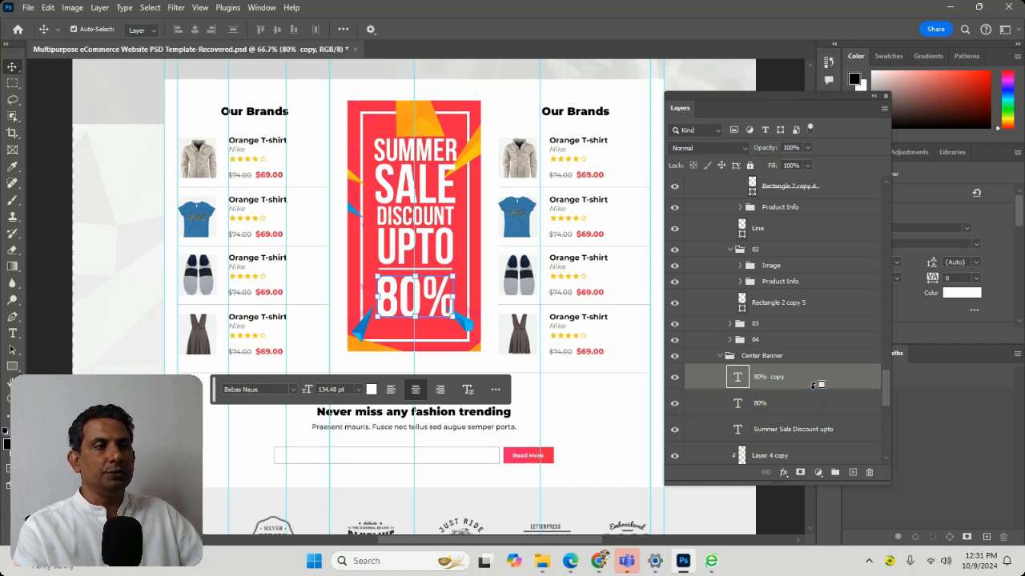
{"action": "left_click_drag", "start_coordinate": [814, 385], "coordinate": [813, 393]}
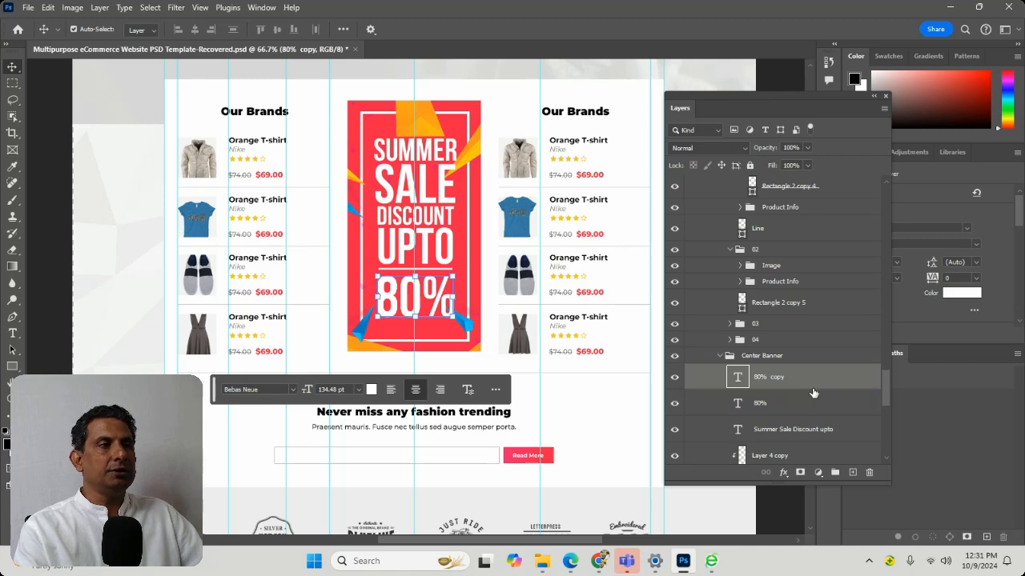
{"action": "left_click", "coordinate": [821, 380], "text": "alt"}
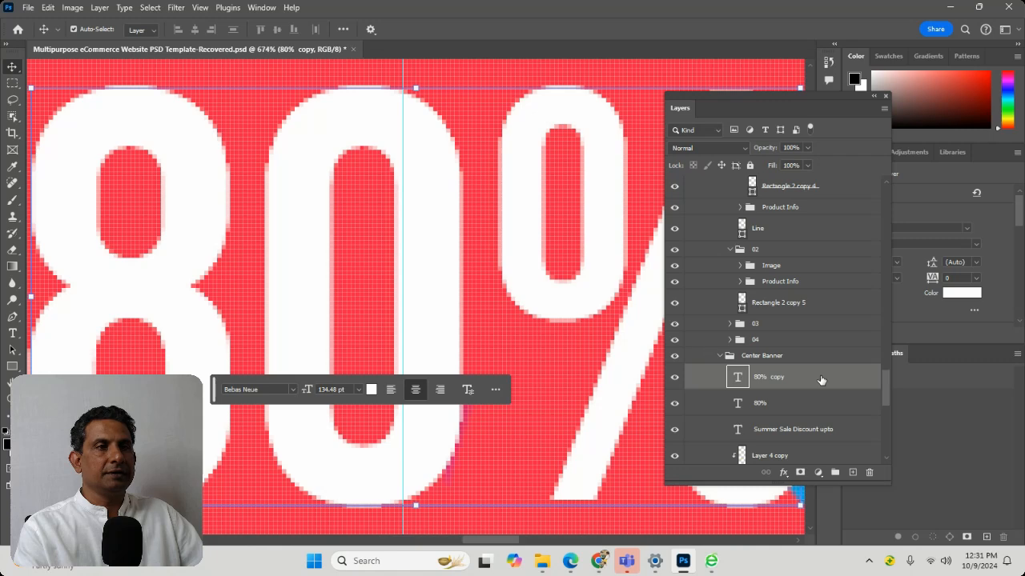
{"action": "double_click", "coordinate": [821, 380]}
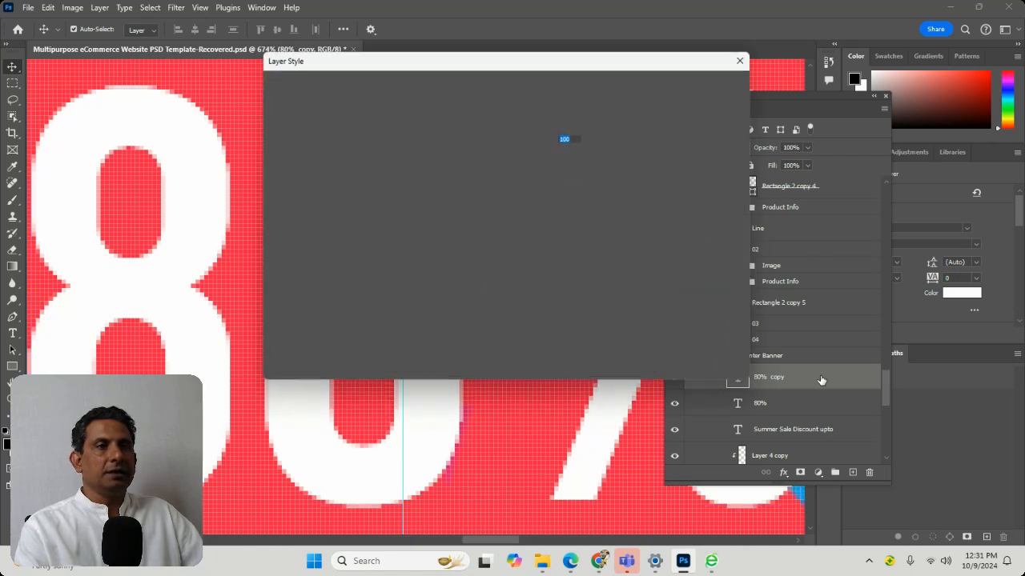
{"action": "left_click", "coordinate": [728, 109]}
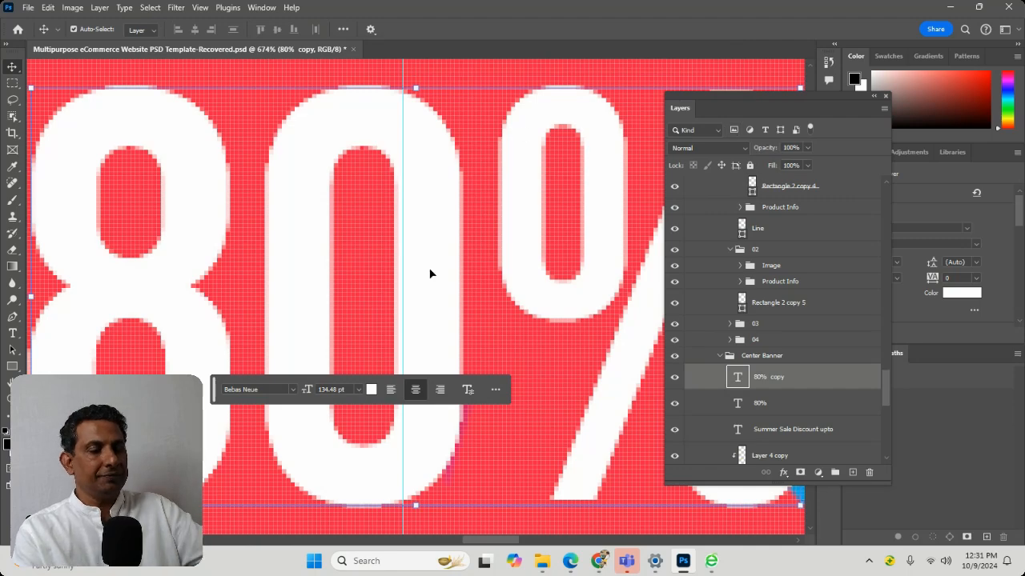
{"action": "key", "text": "ctrl+minus"}
{"action": "key", "text": "ctrl+minus"}
{"action": "key", "text": "ctrl+minus"}
{"action": "key", "text": "ctrl+minus"}
{"action": "key", "text": "ctrl+minus"}
{"action": "key", "text": "ctrl+minus"}
{"action": "key", "text": "ctrl+minus"}
{"action": "key", "text": "ctrl+minus"}
{"action": "key", "text": "ctrl+minus"}
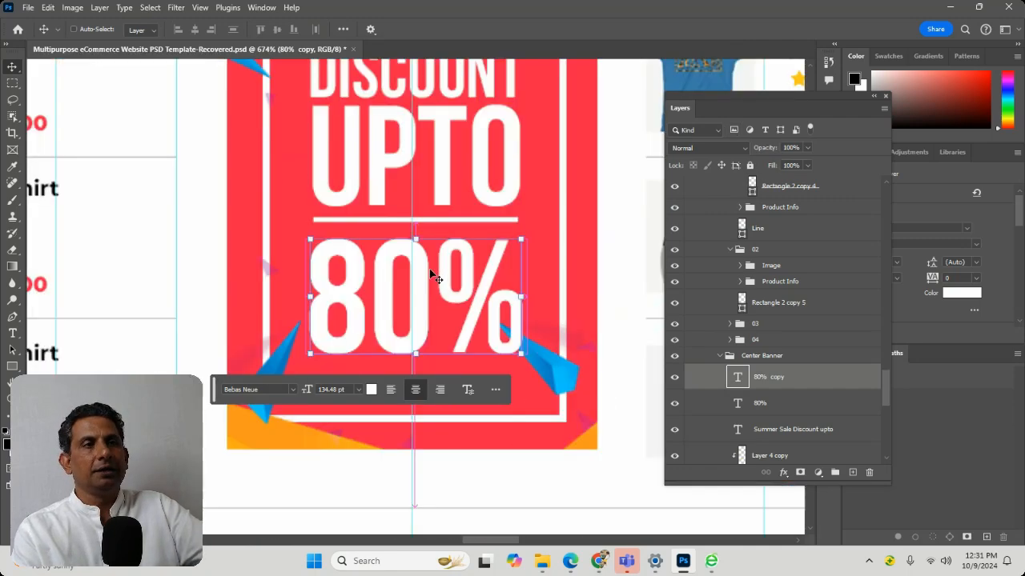
{"action": "key", "text": "ctrl+minus"}
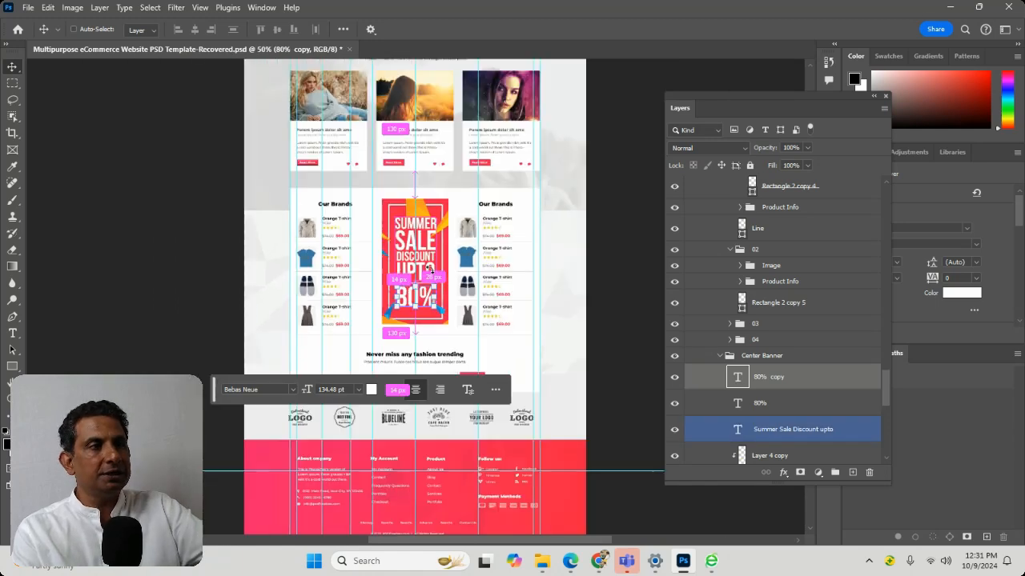
{"action": "left_click", "coordinate": [606, 230]}
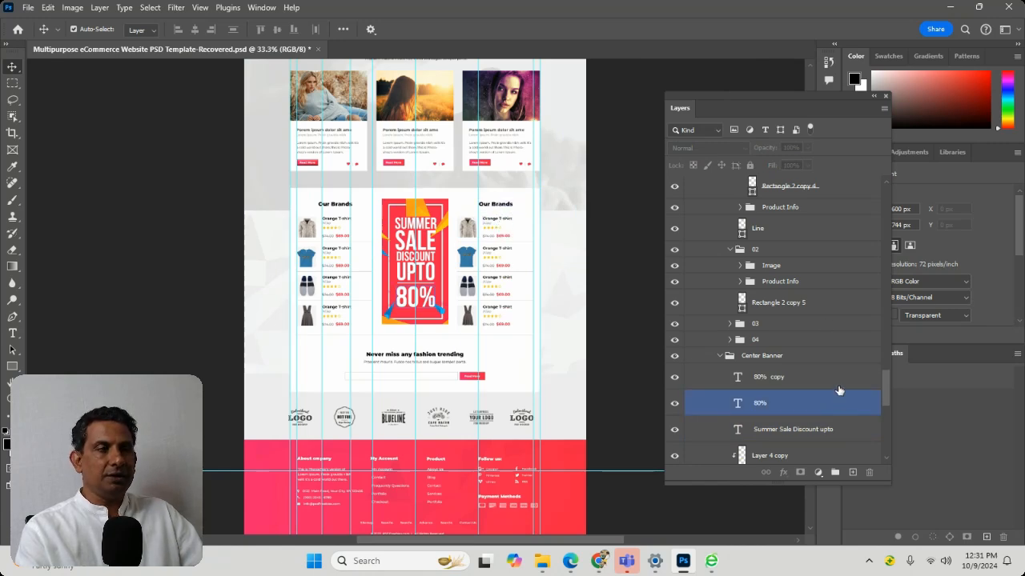
Expand the Image group inside product group 02 and zoom the view to Layer 15, the blue T-shirt picture
{"action": "left_click", "coordinate": [781, 302]}
{"action": "left_click", "coordinate": [789, 267]}
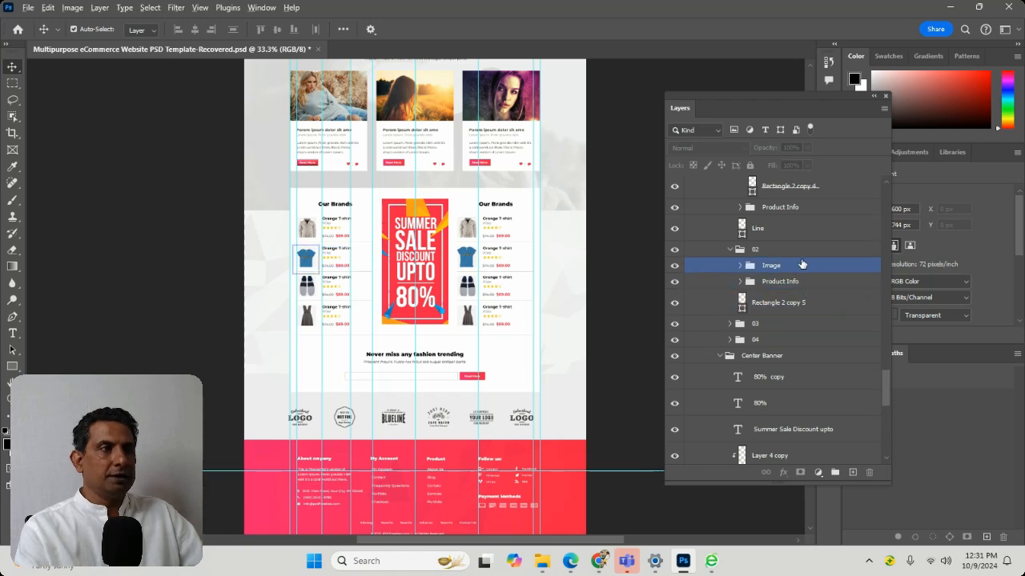
{"action": "key", "text": "ctrl+0"}
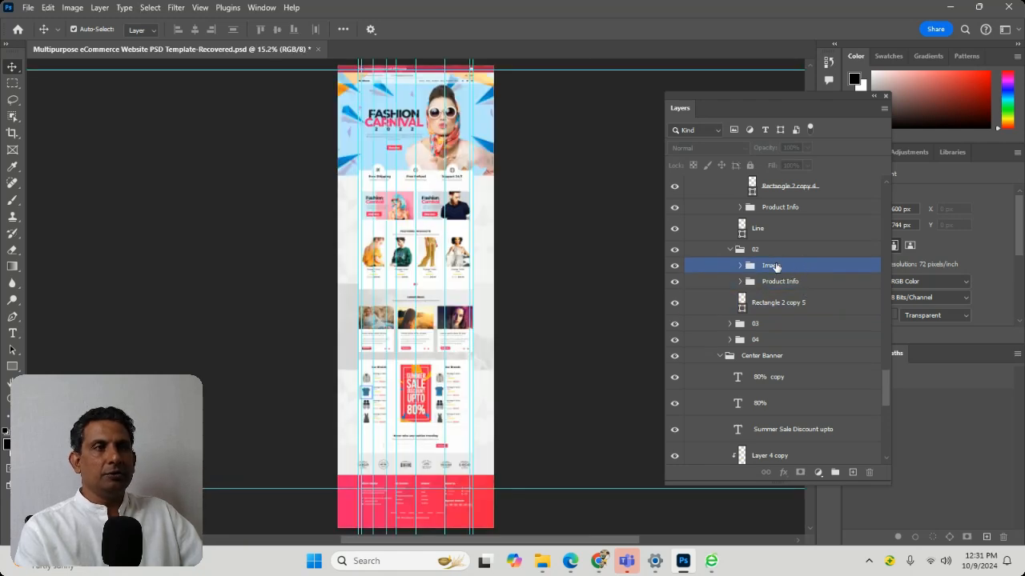
{"action": "left_click", "coordinate": [742, 268]}
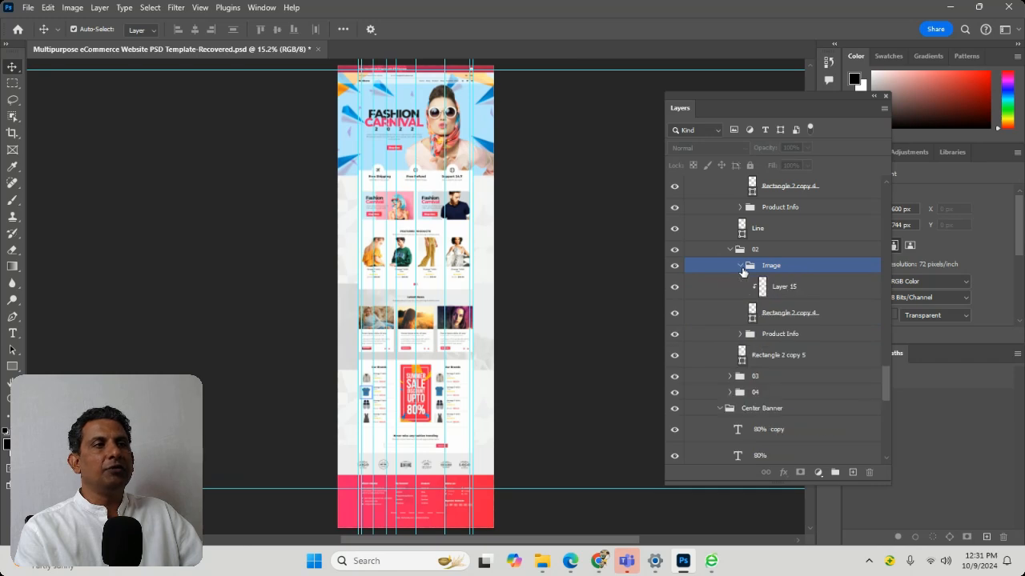
{"action": "left_click", "coordinate": [794, 293]}
{"action": "left_click", "coordinate": [836, 293], "text": "alt"}
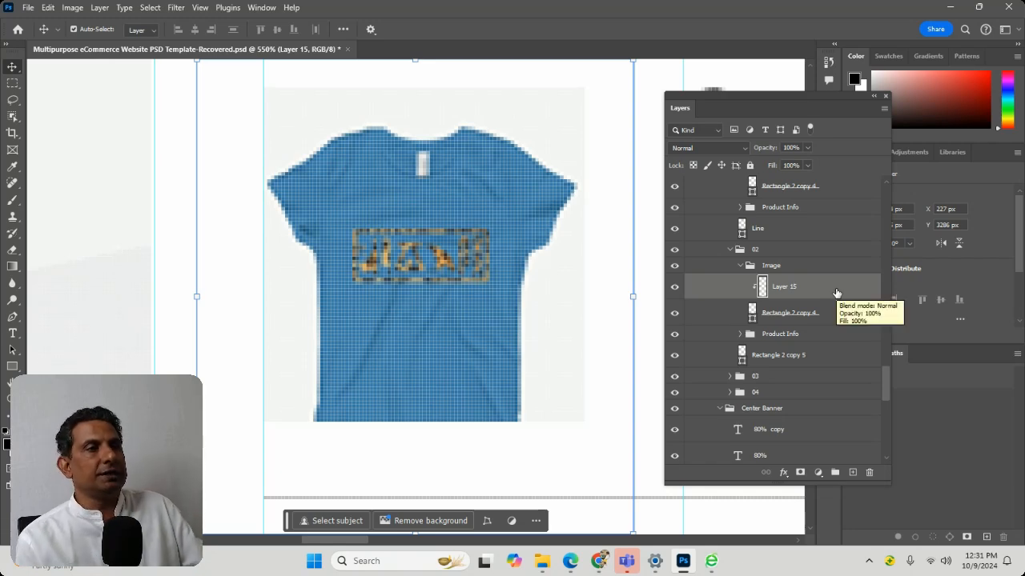
Hide and show Layer 15 repeatedly to reveal the black rectangle the T-shirt picture is clipped to
{"action": "left_click", "coordinate": [675, 294]}
{"action": "left_click", "coordinate": [675, 294]}
{"action": "left_click", "coordinate": [675, 295]}
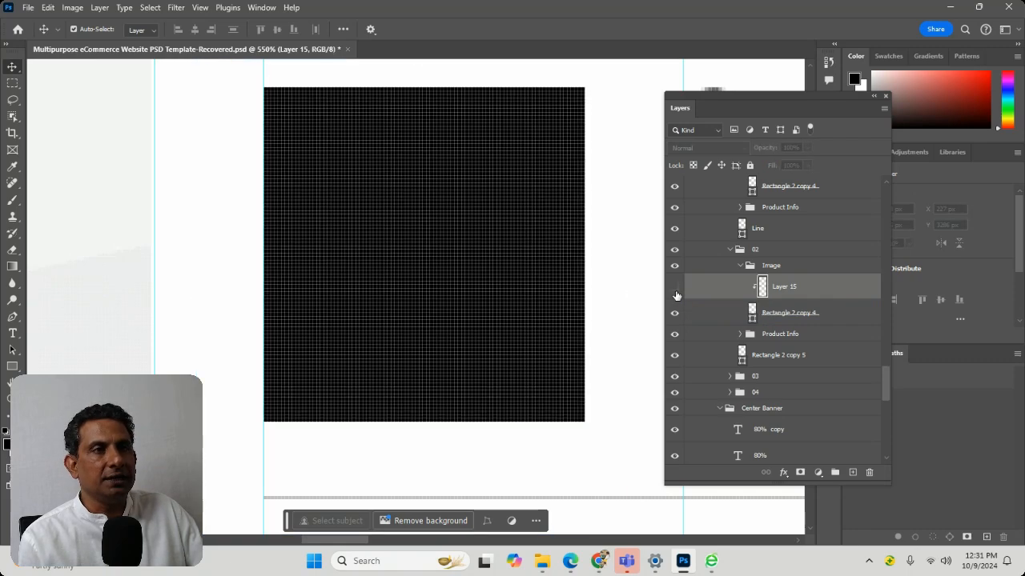
{"action": "left_click", "coordinate": [675, 294]}
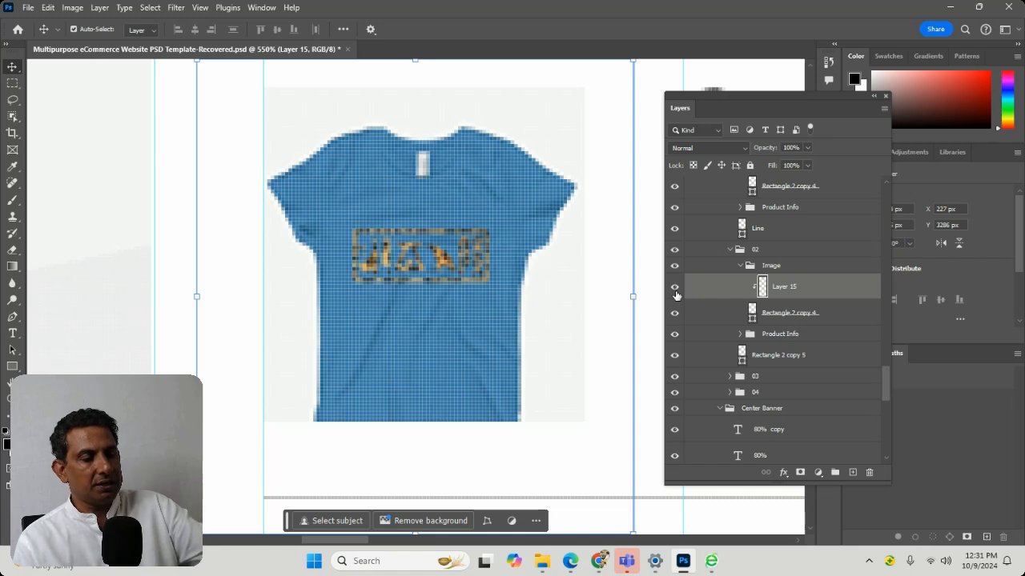
Examine the blue T-shirt picture's place in the Our Brands section and the whole page at several zoom levels
{"action": "key", "text": "ctrl+minus"}
{"action": "key", "text": "ctrl+minus"}
{"action": "key", "text": "ctrl+minus"}
{"action": "key", "text": "ctrl+minus"}
{"action": "key", "text": "ctrl+minus"}
{"action": "key", "text": "ctrl+minus"}
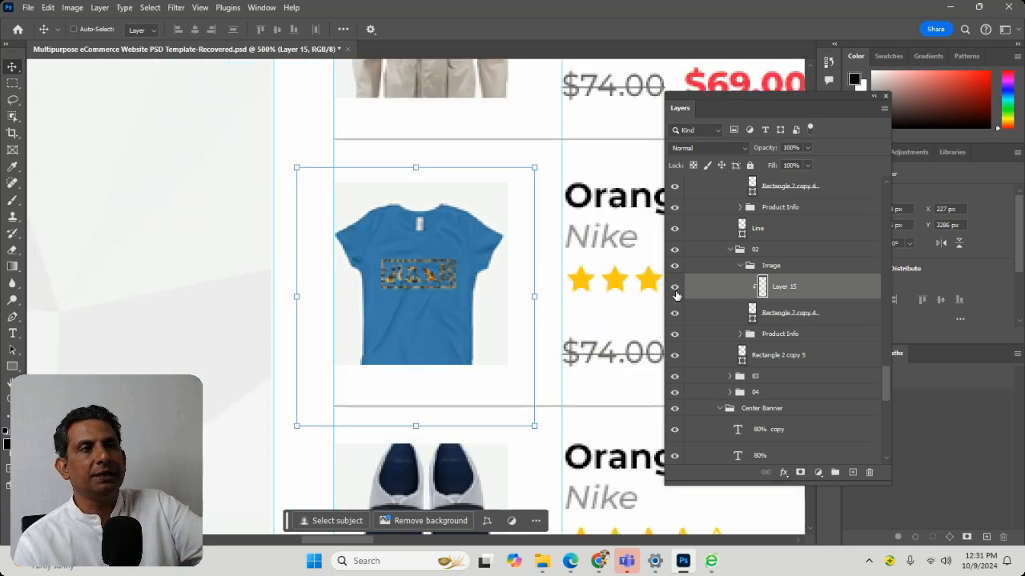
{"action": "key", "text": "ctrl+minus"}
{"action": "key", "text": "ctrl+minus"}
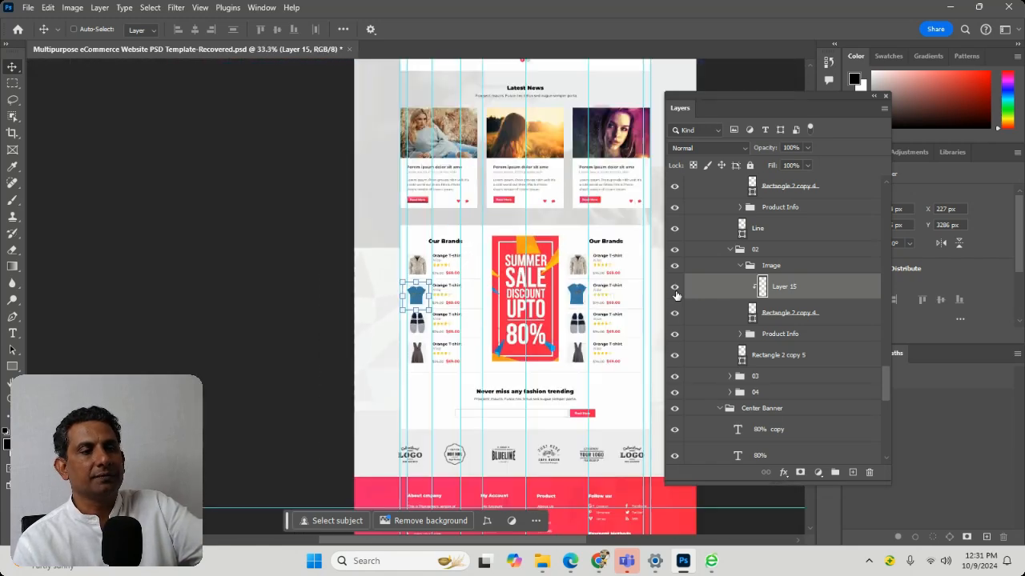
{"action": "key", "text": "ctrl+plus"}
{"action": "key", "text": "ctrl+plus"}
{"action": "key", "text": "ctrl+plus"}
{"action": "key", "text": "ctrl+plus"}
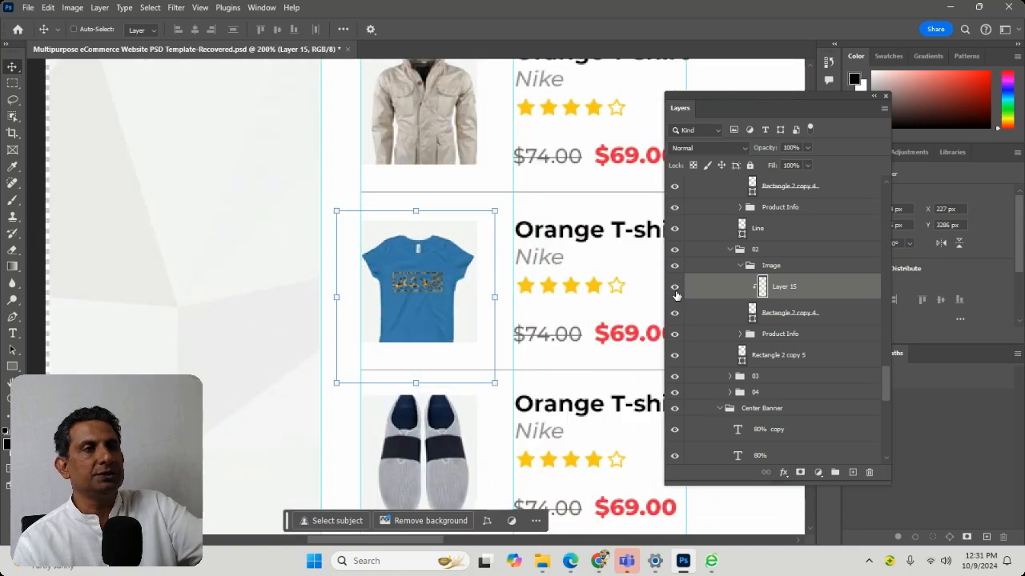
{"action": "key", "text": "ctrl+minus"}
{"action": "key", "text": "ctrl+minus"}
{"action": "key", "text": "ctrl+minus"}
{"action": "key", "text": "ctrl+minus"}
{"action": "key", "text": "ctrl+minus"}
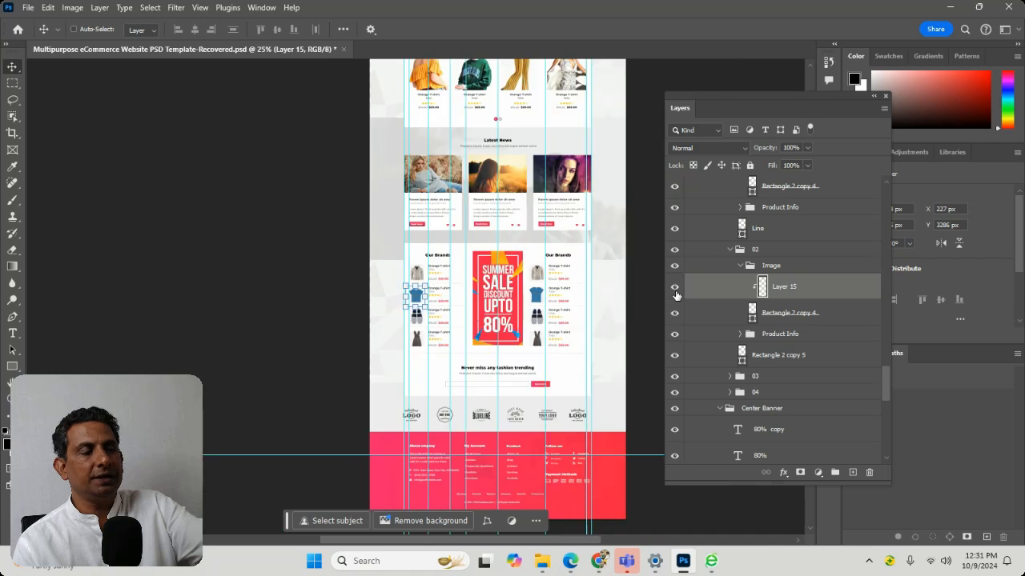
Zoom in on the blue T-shirt product, filter the layer list to pixel layers only, and look through the filtered layers
{"action": "key", "text": "ctrl+plus"}
{"action": "key", "text": "ctrl+plus"}
{"action": "key", "text": "ctrl+plus"}
{"action": "key", "text": "ctrl+plus"}
{"action": "key", "text": "ctrl+plus"}
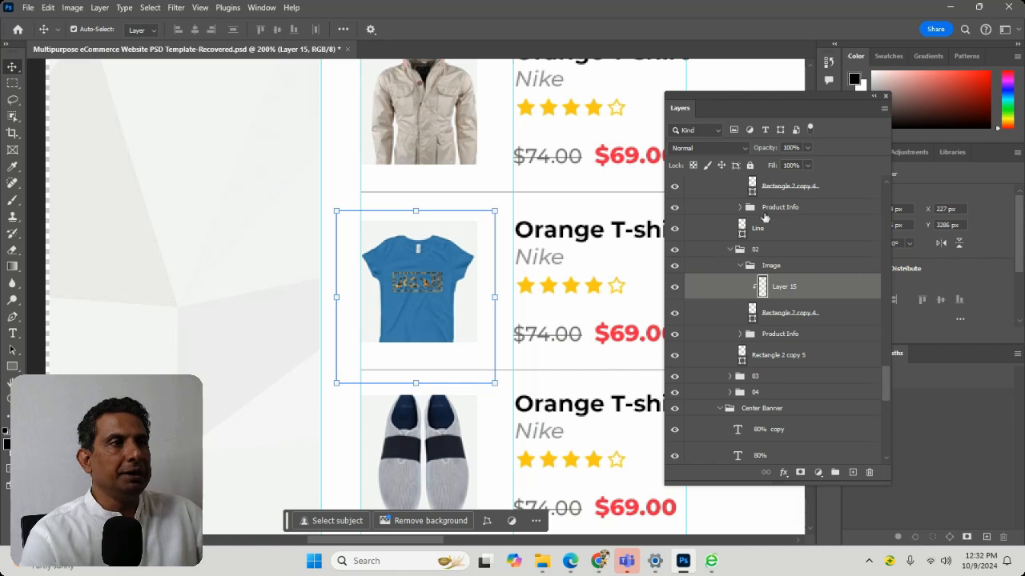
{"action": "left_click", "coordinate": [733, 130]}
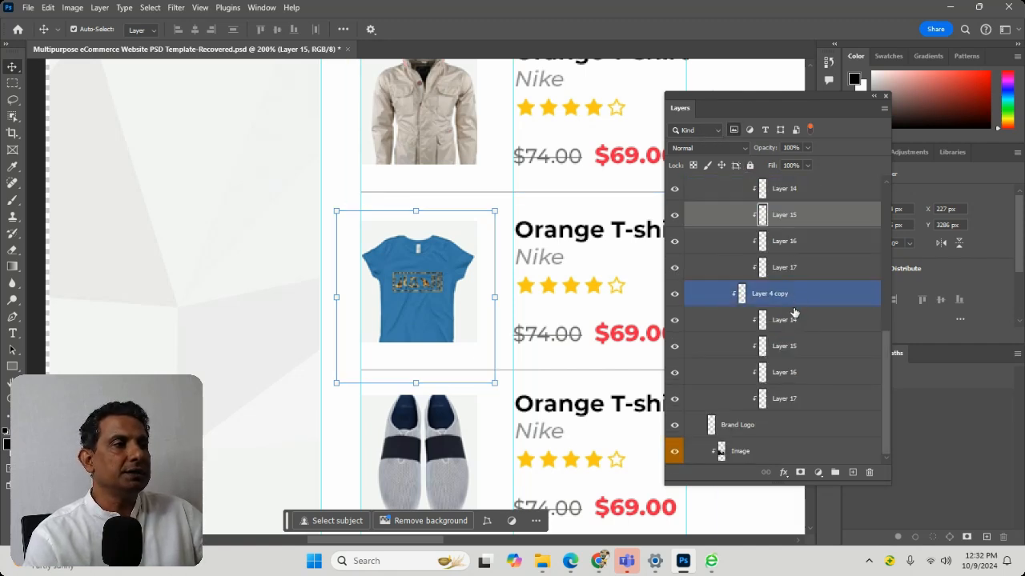
{"action": "scroll", "coordinate": [796, 424], "scroll_direction": "up", "scroll_amount": 5}
{"action": "scroll", "coordinate": [800, 429], "scroll_direction": "up", "scroll_amount": 4}
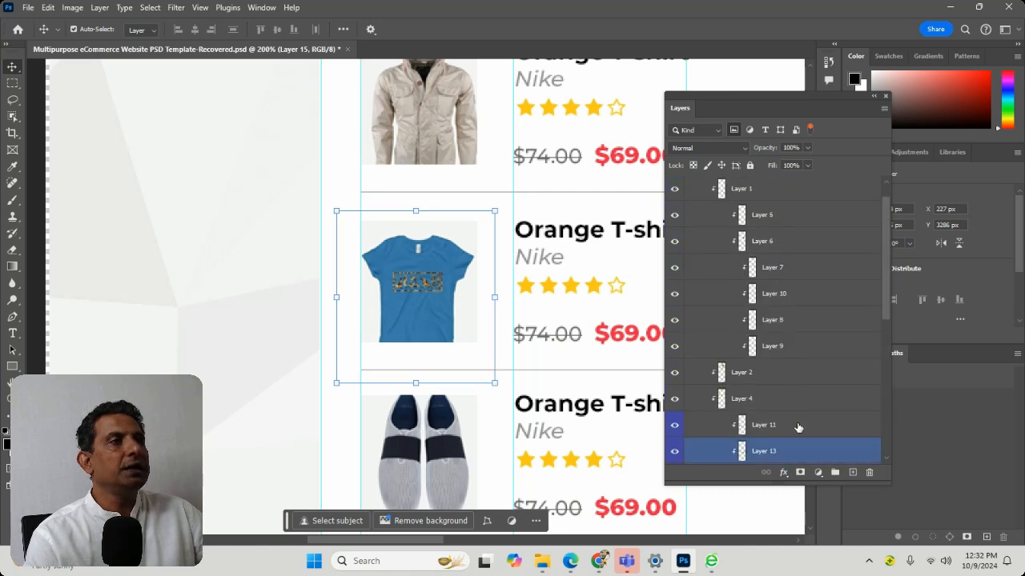
Zoom to Layer 7, the orange off-shoulder top picture, and examine it with its product caption
{"action": "left_click", "coordinate": [677, 296]}
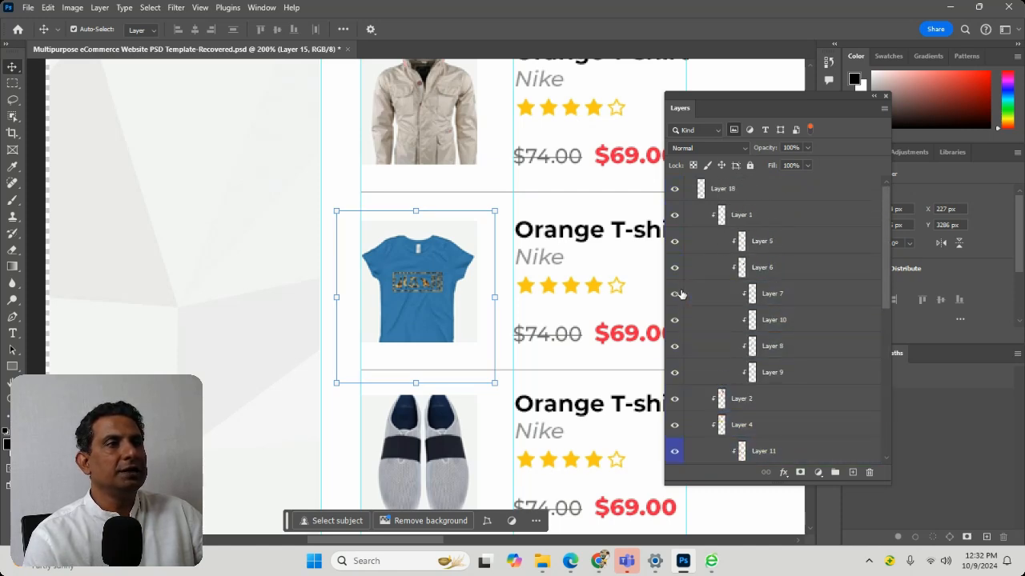
{"action": "left_click", "coordinate": [677, 295]}
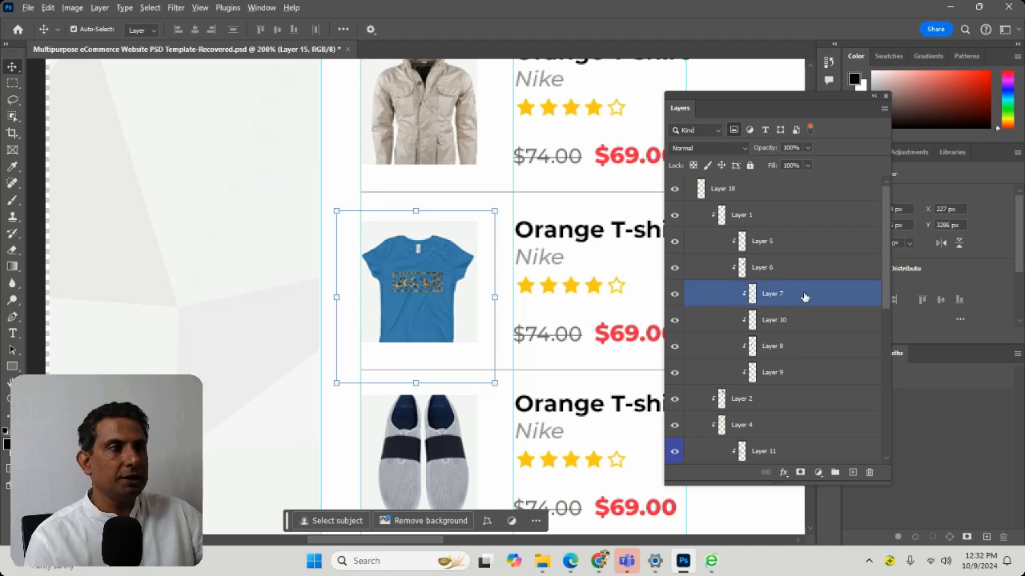
{"action": "left_click", "coordinate": [805, 296]}
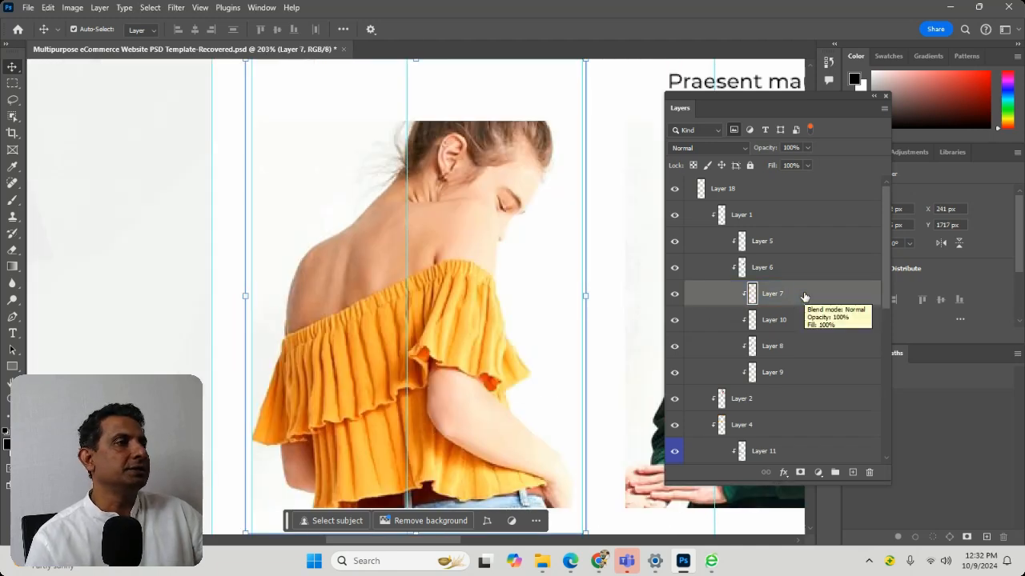
{"action": "scroll", "coordinate": [629, 276], "scroll_direction": "down", "scroll_amount": 5}
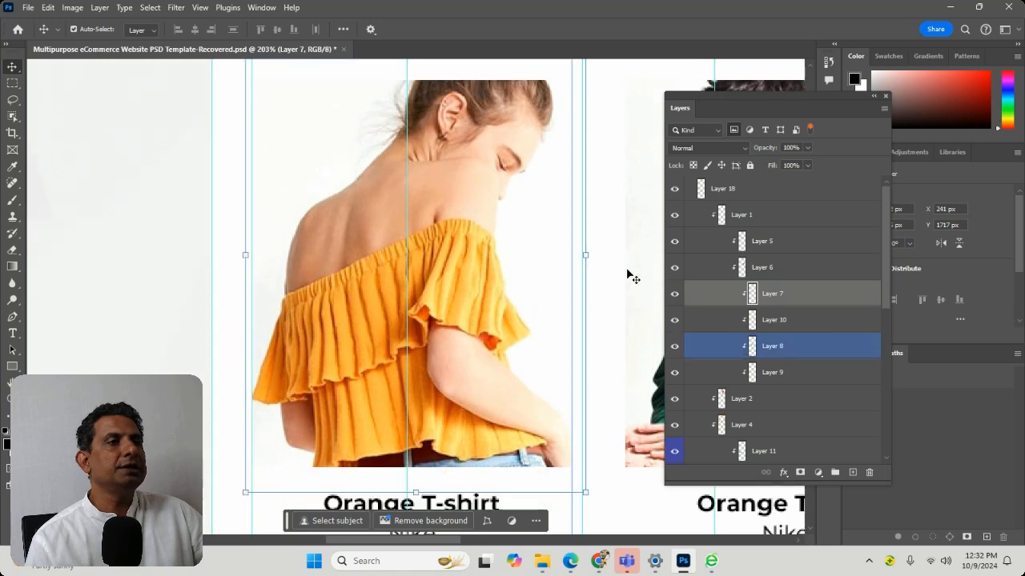
{"action": "scroll", "coordinate": [629, 278], "scroll_direction": "up", "scroll_amount": 3}
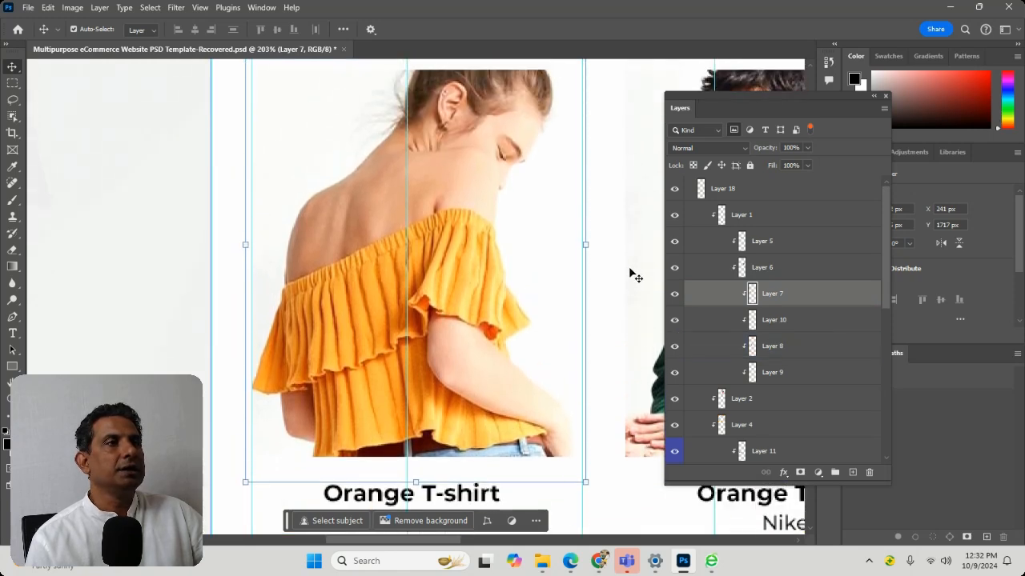
Remove the pixel layer filter, and switch the adjustment layer filter on and off
{"action": "left_click", "coordinate": [731, 132]}
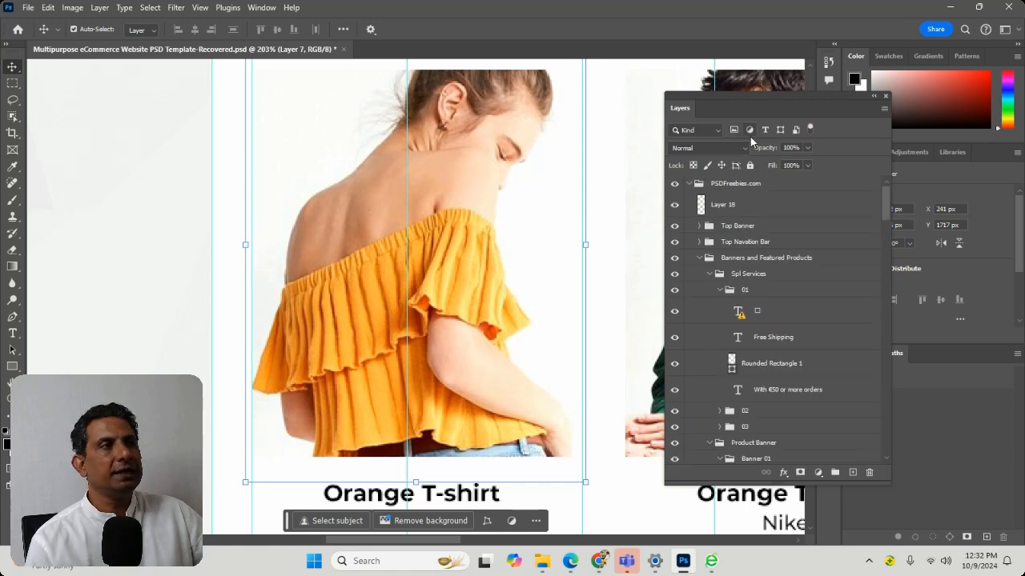
{"action": "left_click", "coordinate": [750, 131]}
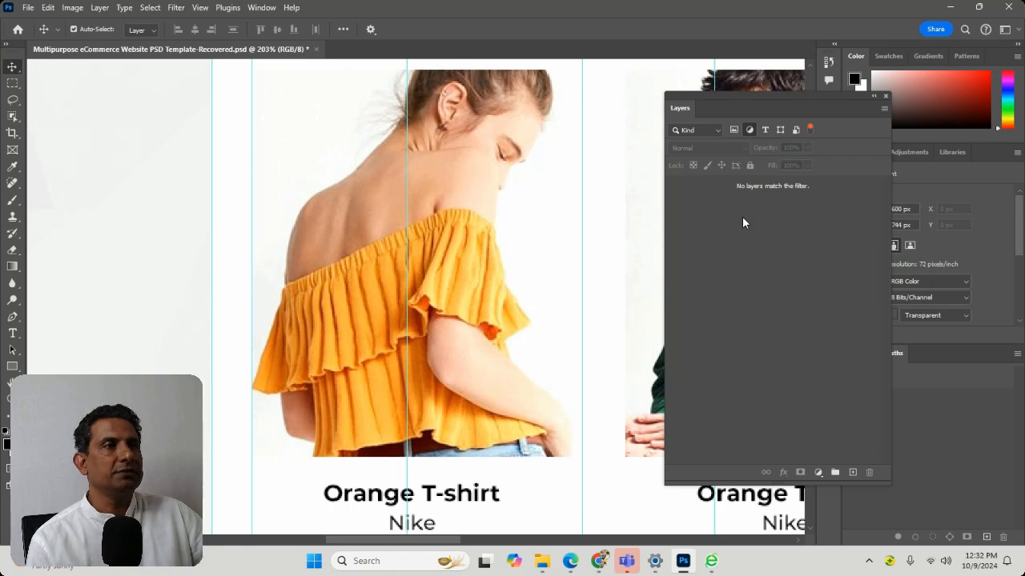
{"action": "left_click", "coordinate": [750, 132]}
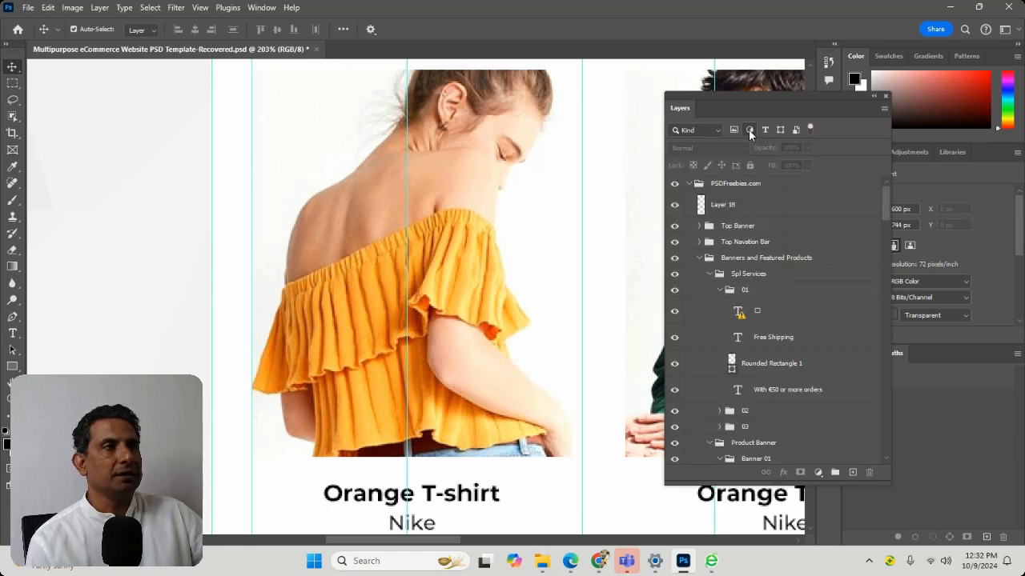
Filter the layer list to type layers, zoom to the Free Shipping text layer, and return the view to 100%
{"action": "left_click", "coordinate": [765, 131]}
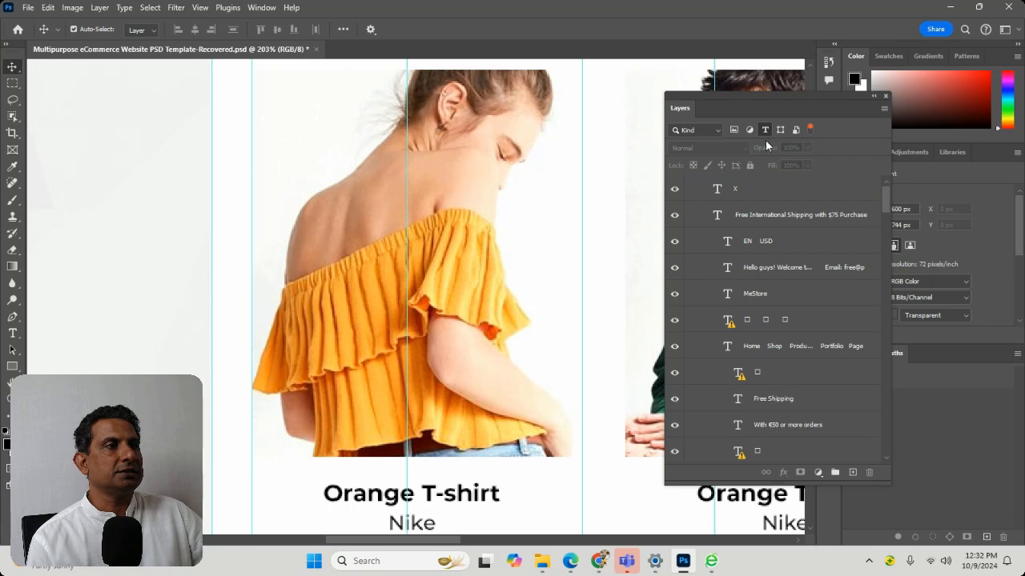
{"action": "left_click", "coordinate": [795, 397]}
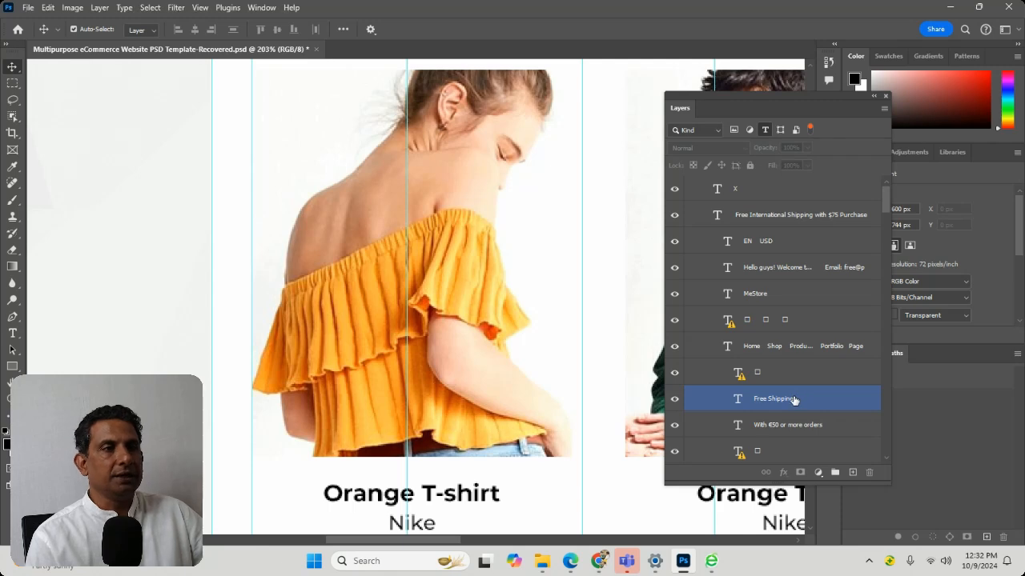
{"action": "left_click", "coordinate": [797, 397], "text": "alt"}
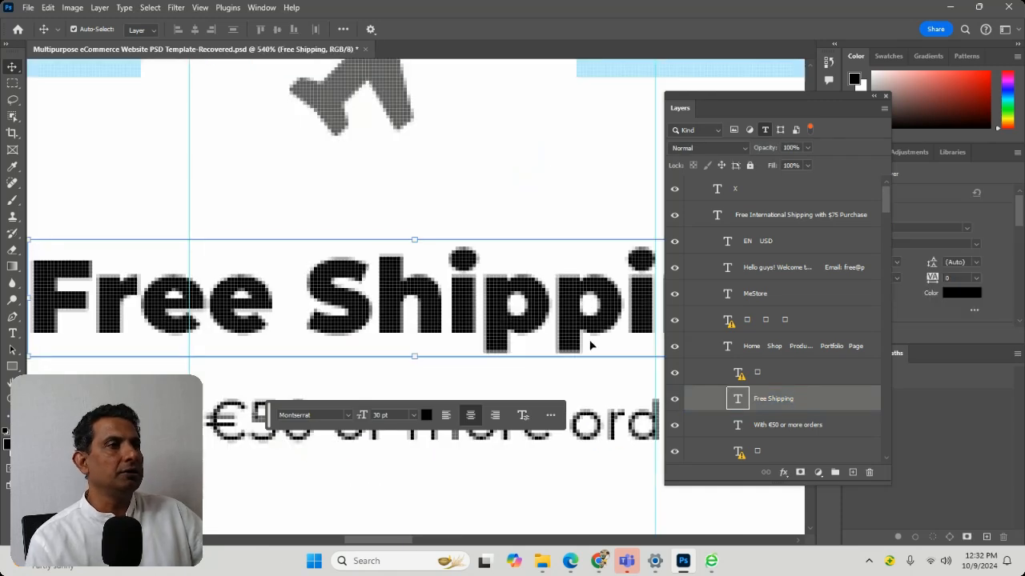
{"action": "key", "text": "ctrl"}
{"action": "key", "text": "ctrl+minus"}
{"action": "key", "text": "ctrl+minus"}
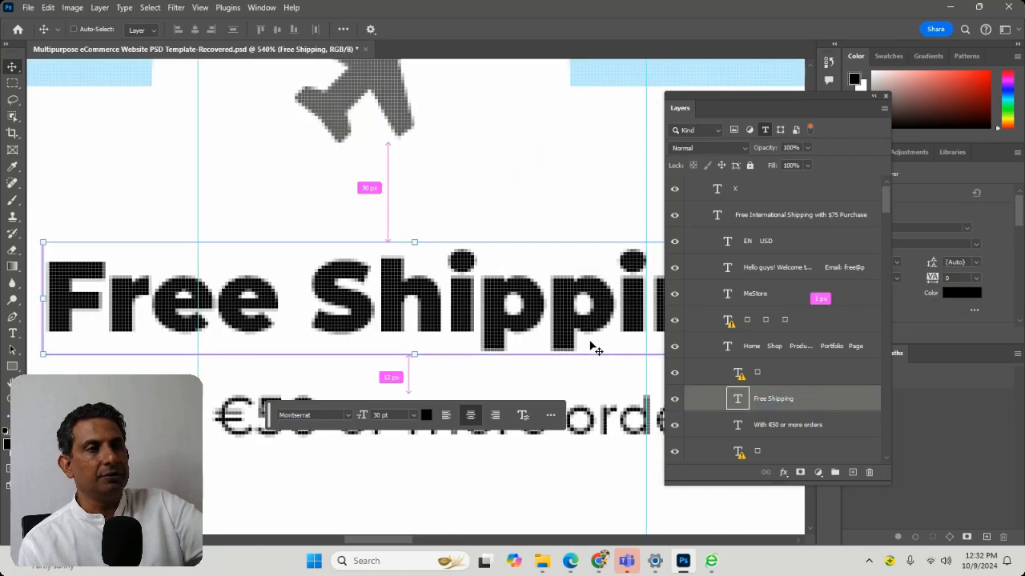
{"action": "key", "text": "ctrl+1"}
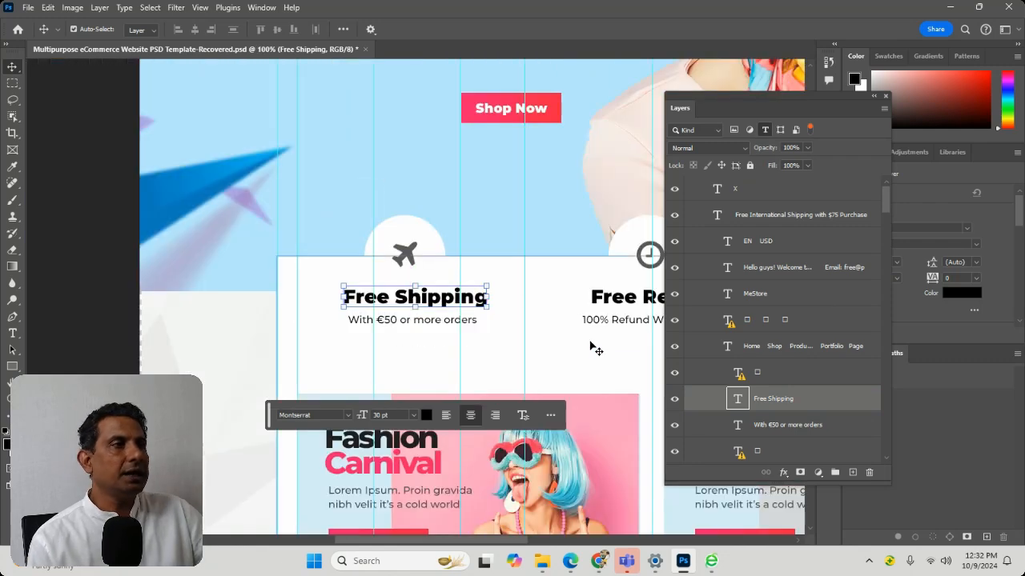
Change the layer filter from type layers to shape layers only, and select the first Rectangle 5 copy layer
{"action": "left_click", "coordinate": [783, 129]}
{"action": "left_click", "coordinate": [765, 130]}
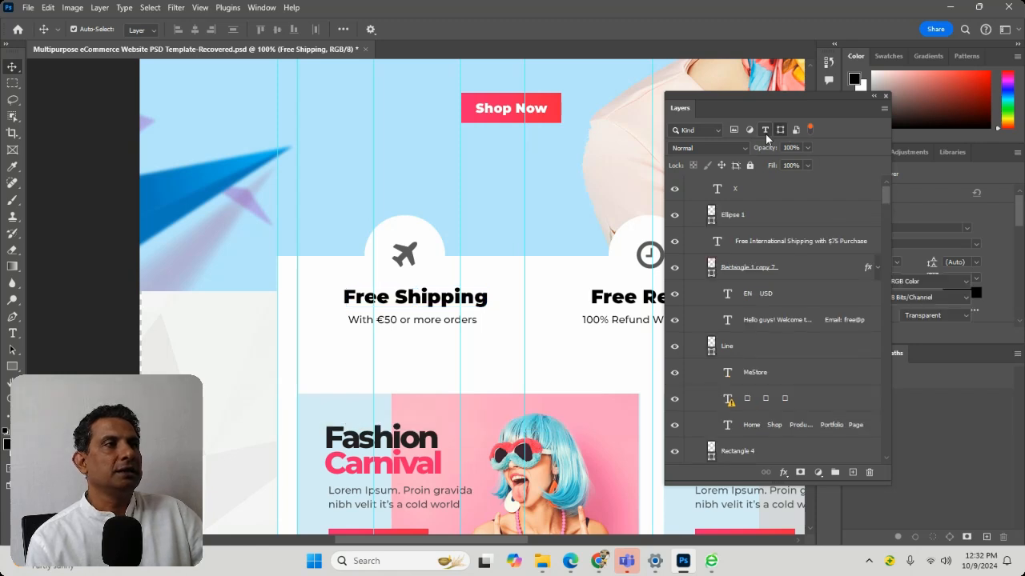
{"action": "left_click", "coordinate": [783, 296]}
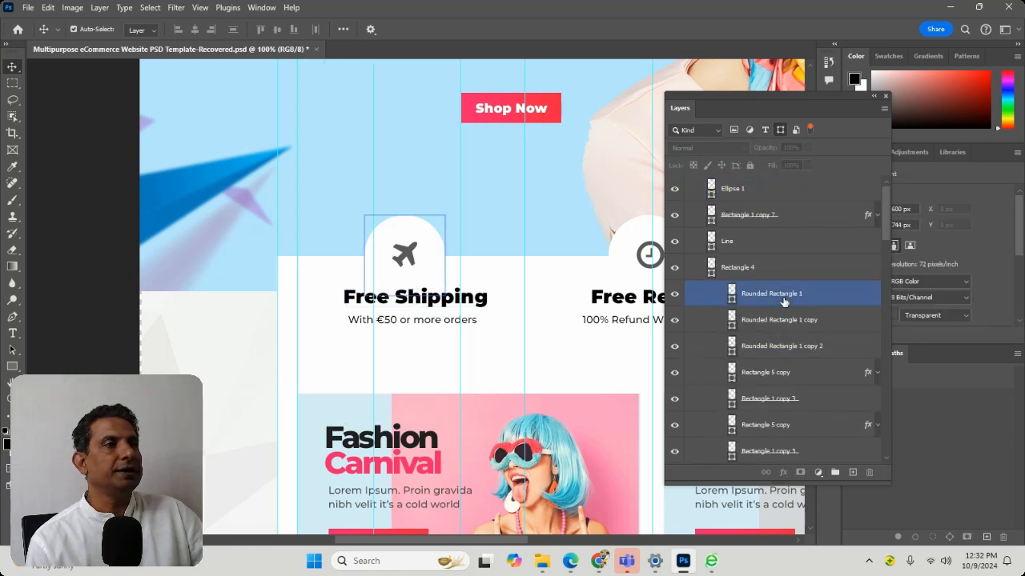
{"action": "left_click", "coordinate": [789, 345]}
{"action": "left_click", "coordinate": [786, 372]}
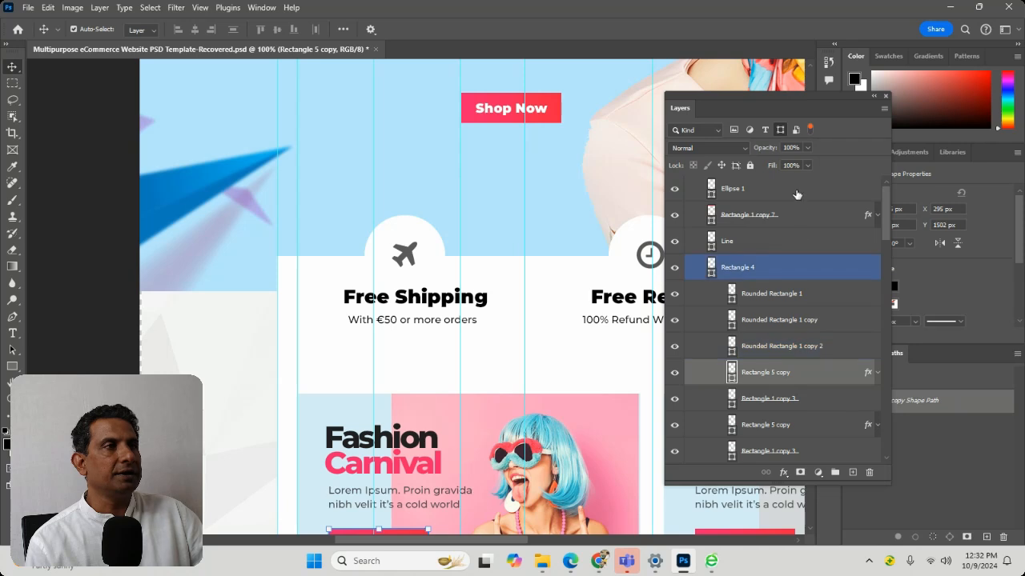
Remove the shape layer filter, and switch the smart object filter on and off to restore the full layer list
{"action": "left_click", "coordinate": [781, 129]}
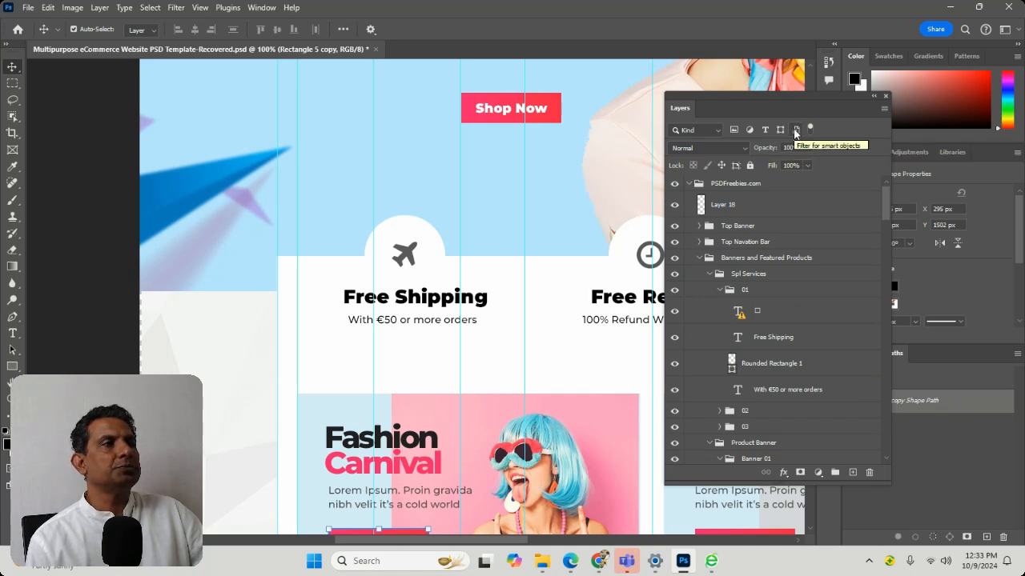
{"action": "left_click", "coordinate": [795, 131]}
{"action": "left_click", "coordinate": [795, 131]}
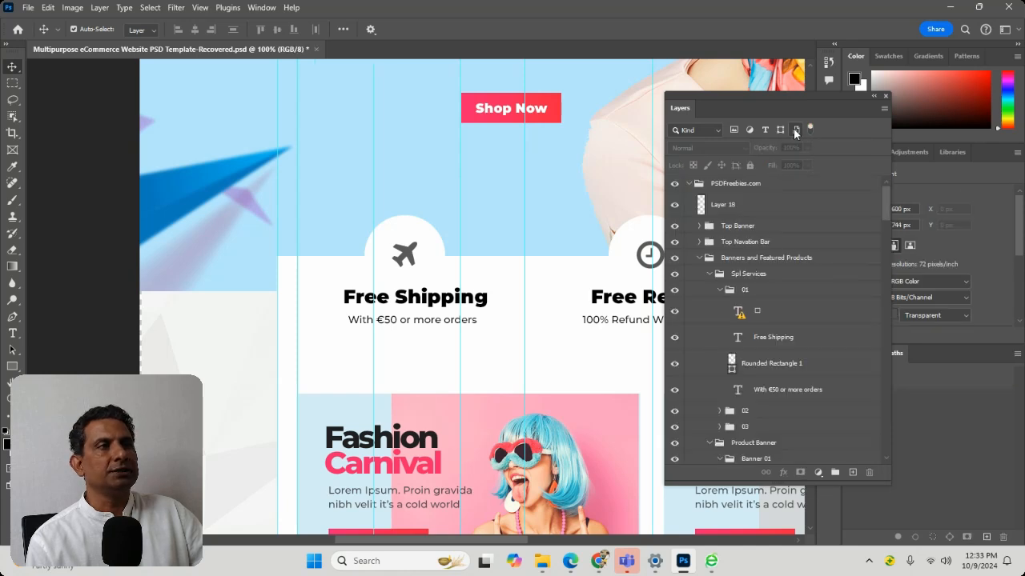
{"action": "left_click", "coordinate": [773, 337]}
{"action": "left_click", "coordinate": [772, 388]}
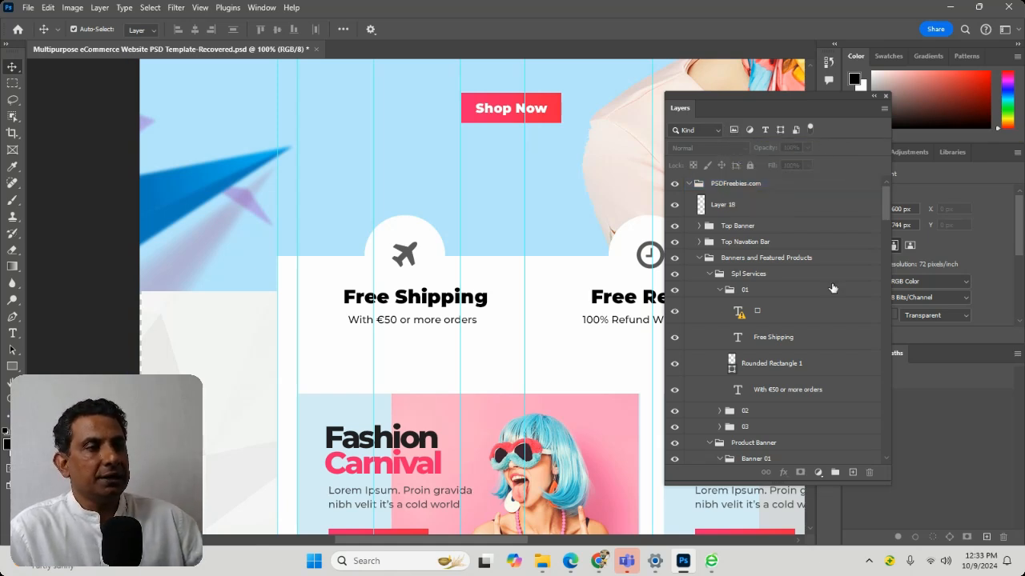
{"action": "left_click", "coordinate": [765, 340]}
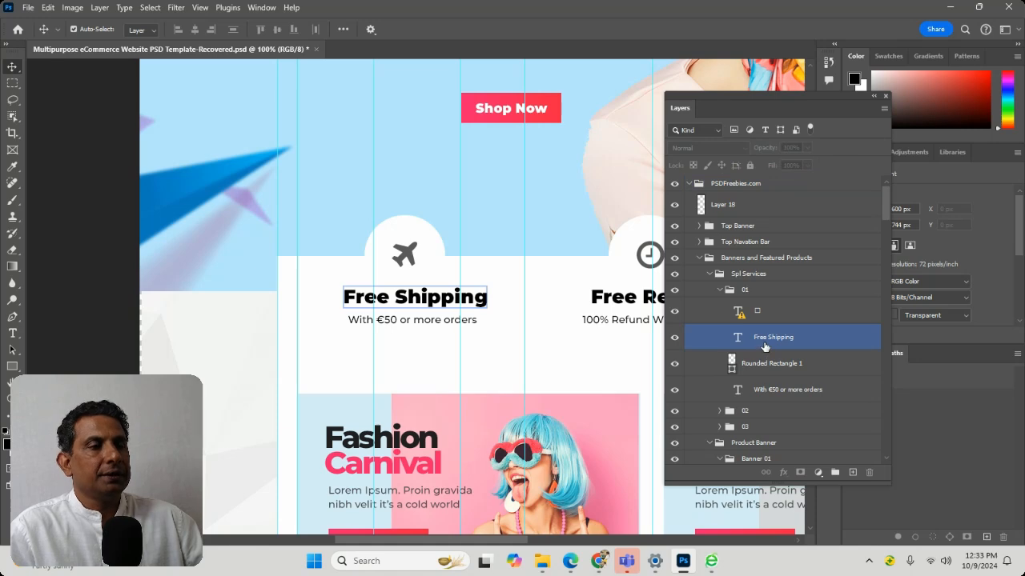
Filter the layers by name with the text "free", and clear the search text
{"action": "left_click", "coordinate": [709, 128]}
{"action": "left_click", "coordinate": [700, 154]}
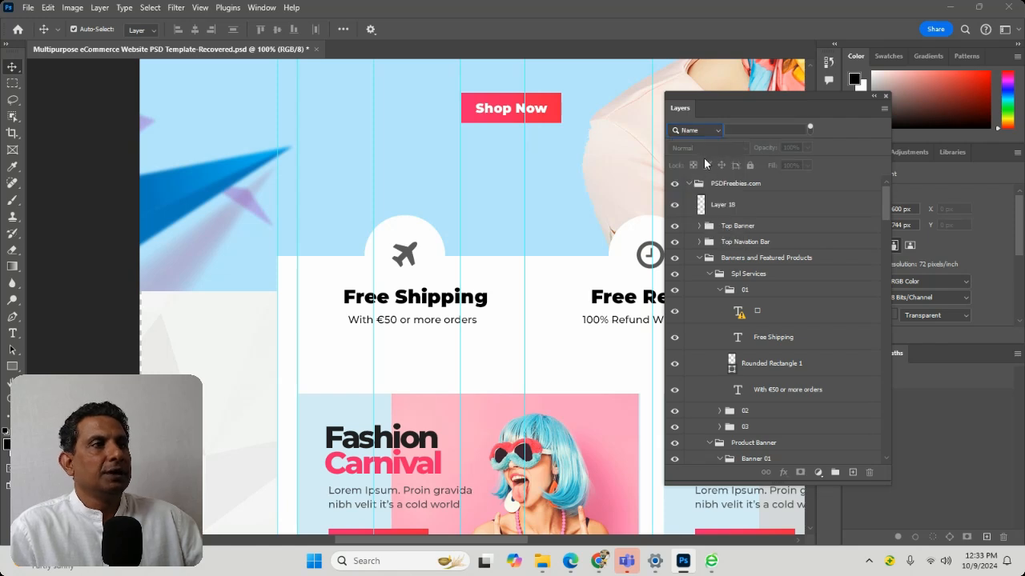
{"action": "left_click", "coordinate": [740, 128]}
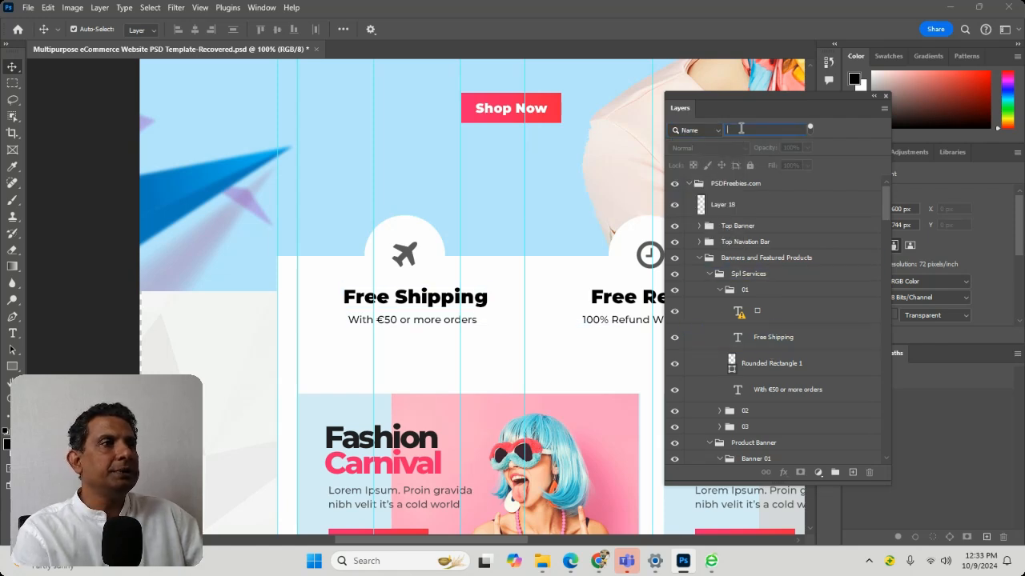
{"action": "type", "text": "f"}
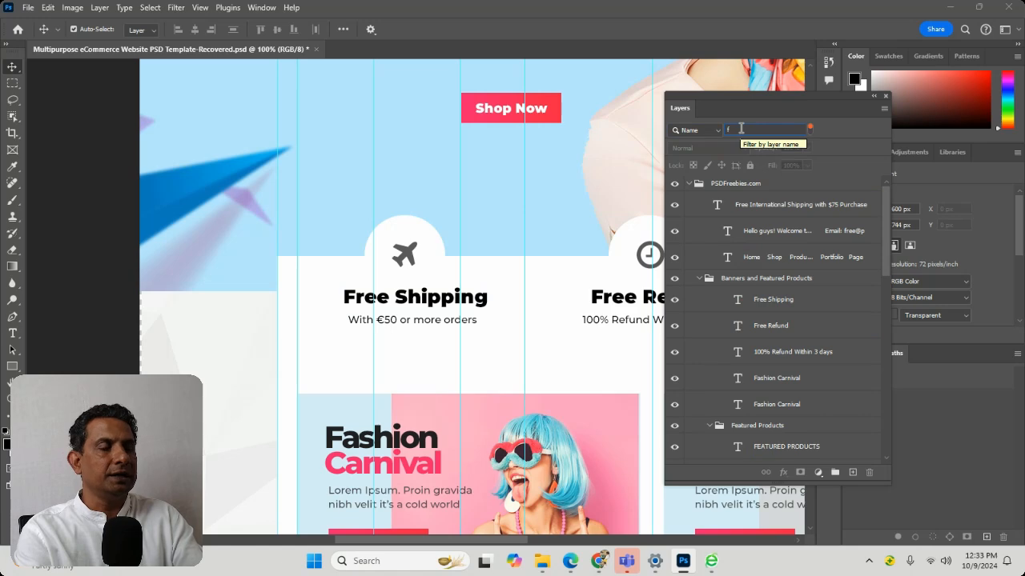
{"action": "type", "text": "ree"}
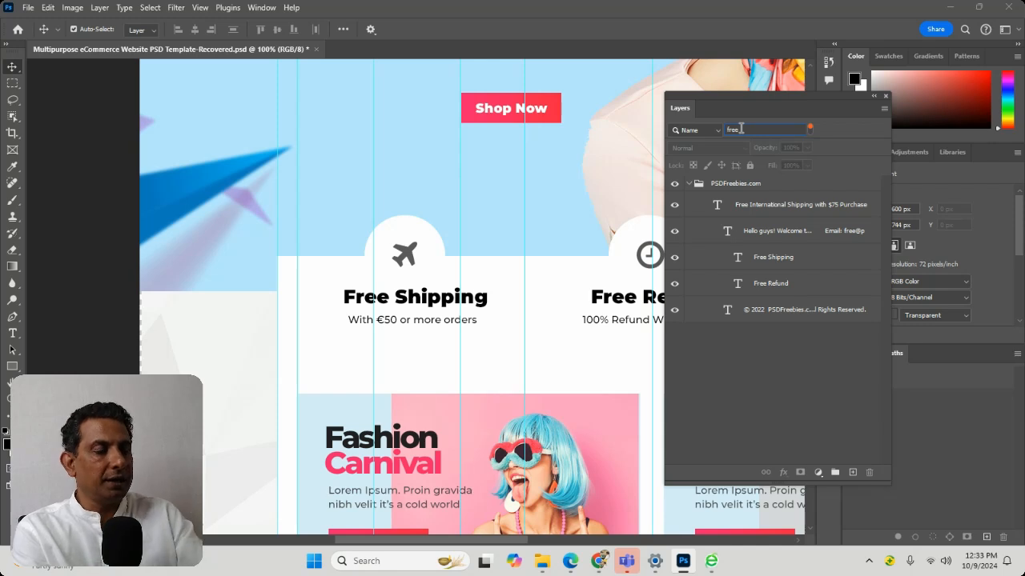
{"action": "key", "text": "BackSpace"}
{"action": "key", "text": "BackSpace"}
{"action": "key", "text": "BackSpace"}
{"action": "key", "text": "BackSpace"}
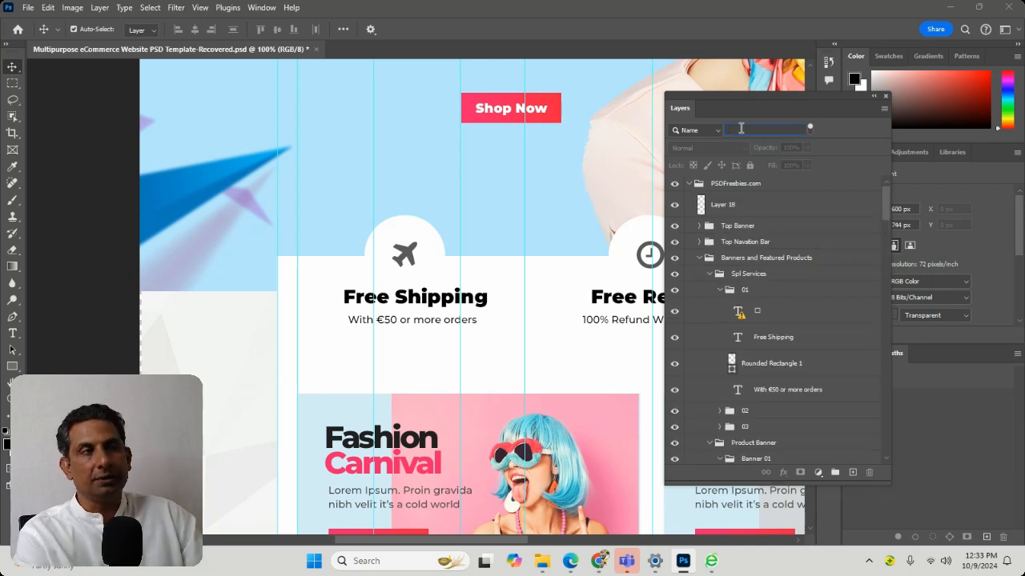
Filter the layers by effect, trying Stroke and Inner Glow before setting the effect to Overlay
{"action": "left_click", "coordinate": [712, 128]}
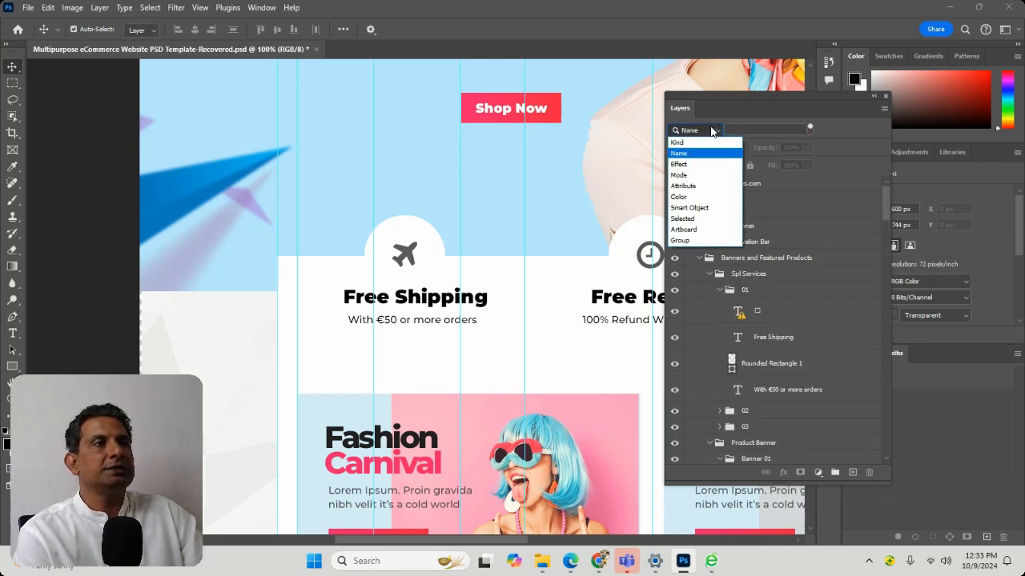
{"action": "left_click", "coordinate": [706, 168]}
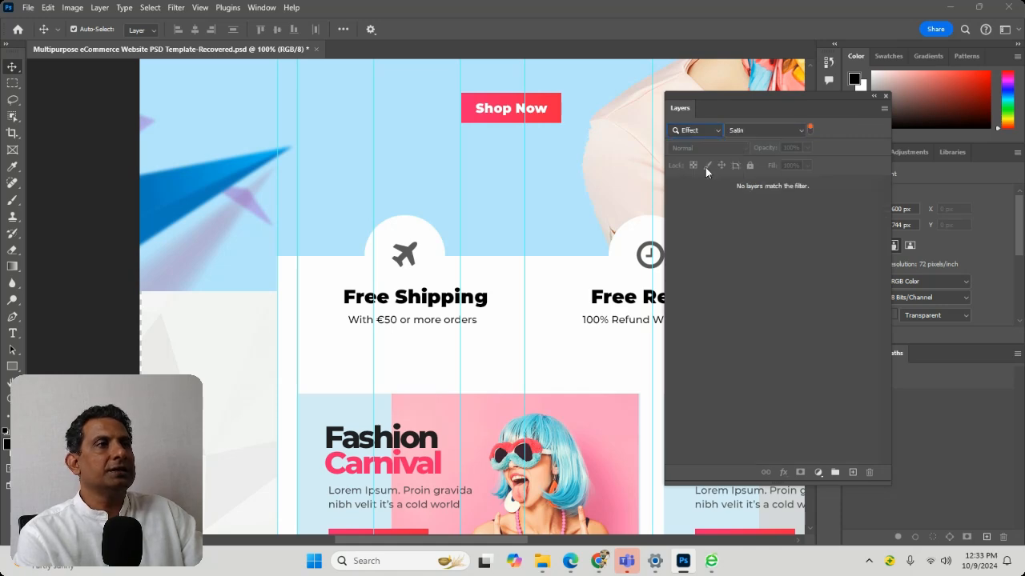
{"action": "left_click", "coordinate": [747, 129]}
{"action": "left_click", "coordinate": [751, 150]}
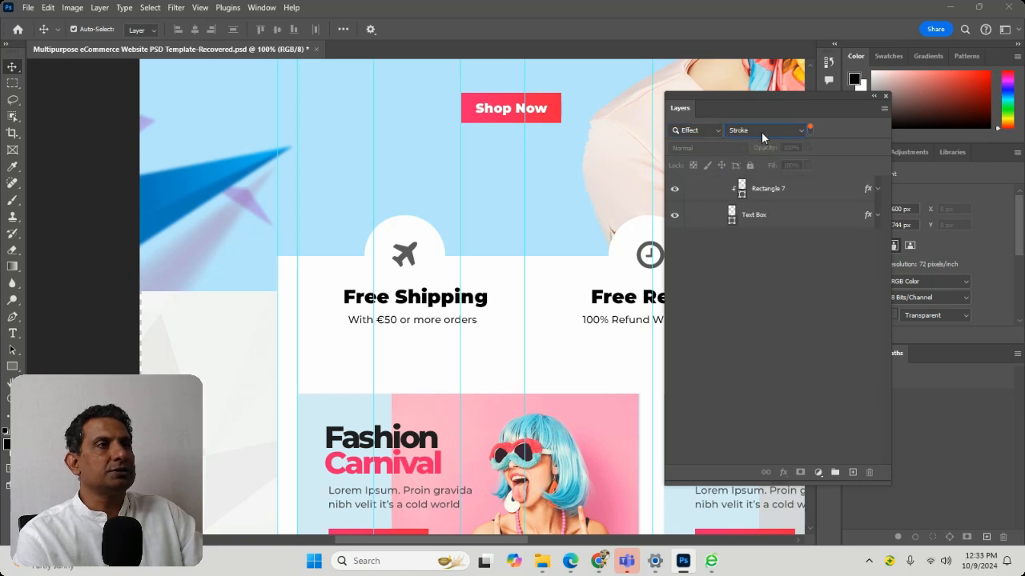
{"action": "left_click", "coordinate": [761, 131]}
{"action": "left_click", "coordinate": [742, 173]}
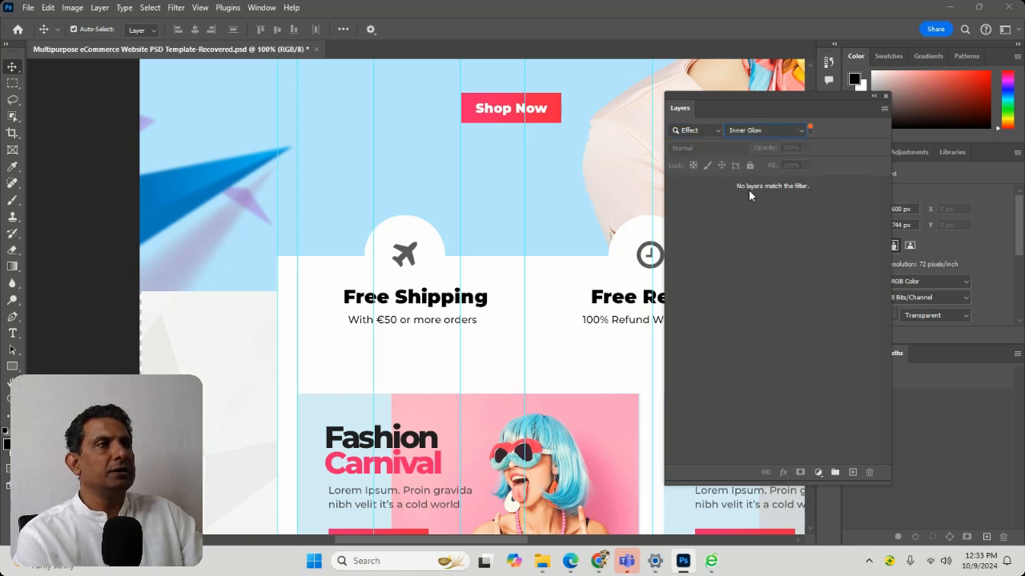
{"action": "left_click", "coordinate": [761, 130]}
{"action": "left_click", "coordinate": [753, 198]}
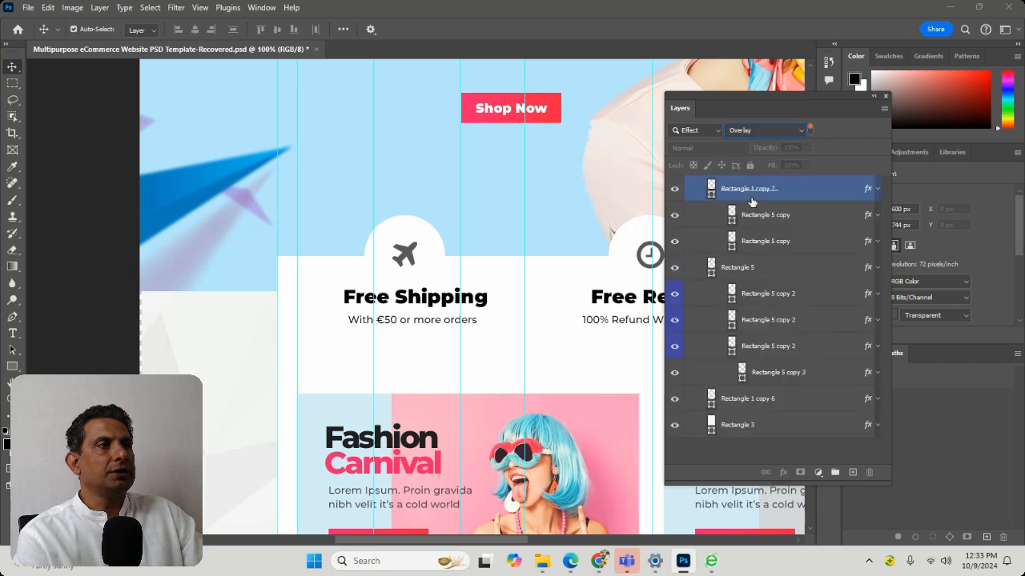
Duplicate the uppermost Rectangle 5 copy 2 layer in the list filtered by the Overlay effect
{"action": "left_click", "coordinate": [764, 267]}
{"action": "left_click", "coordinate": [779, 294]}
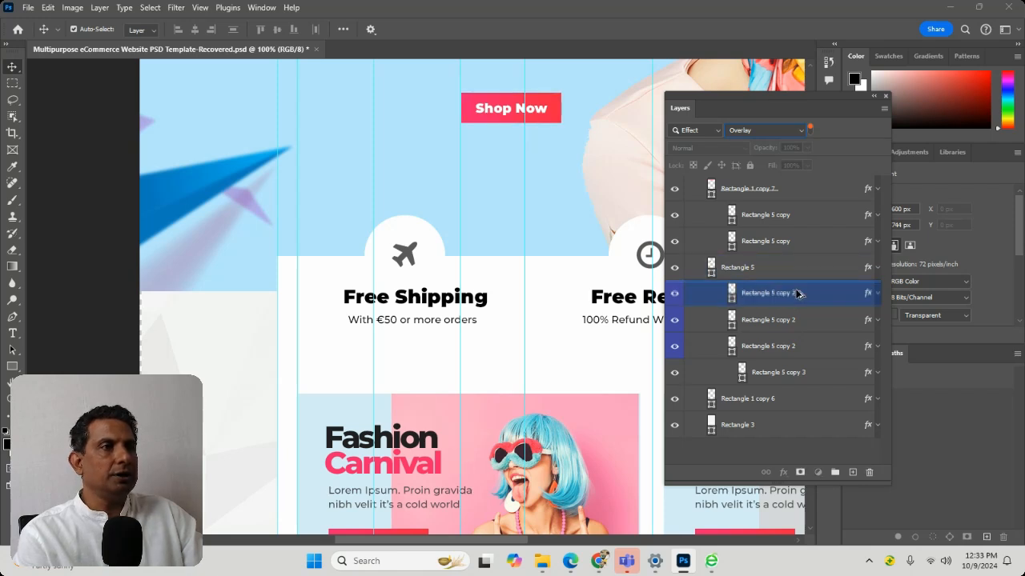
{"action": "key", "text": "ctrl+j"}
{"action": "left_click", "coordinate": [796, 294]}
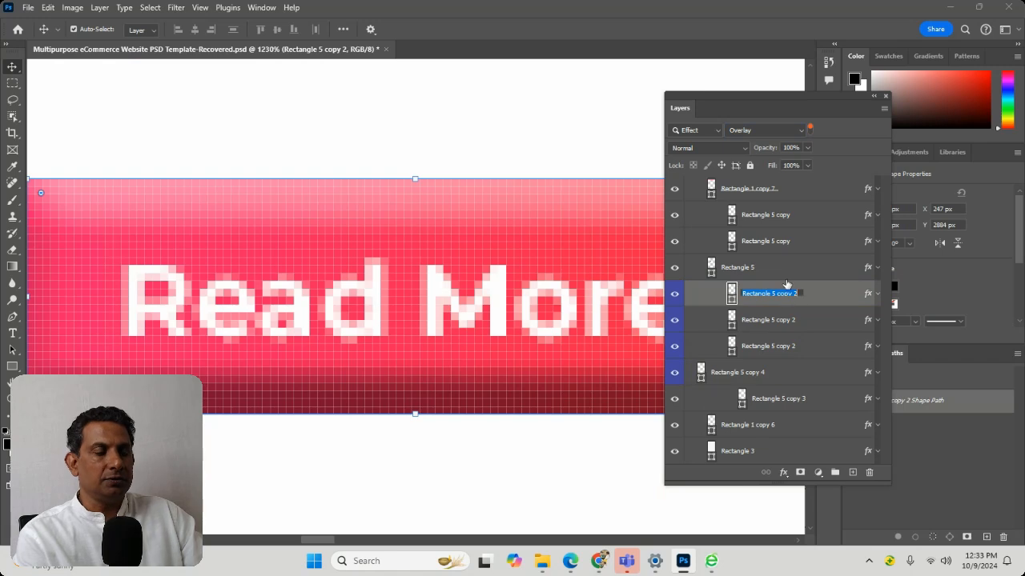
Review the blending options and applied effects of the uppermost Rectangle 5 copy 2 layer, leaving them unedited
{"action": "double_click", "coordinate": [787, 290]}
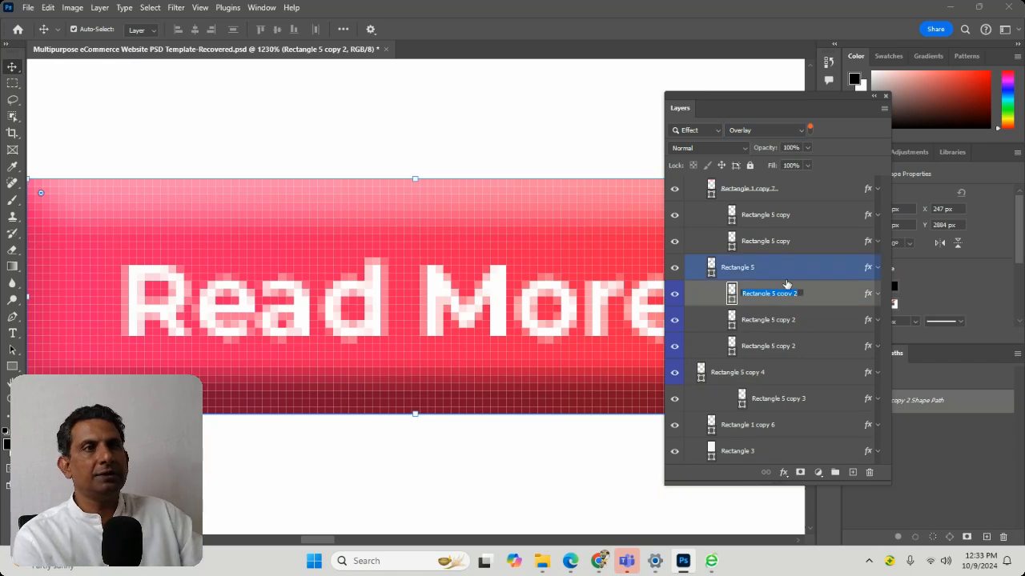
{"action": "left_click", "coordinate": [433, 210]}
{"action": "right_click", "coordinate": [433, 211]}
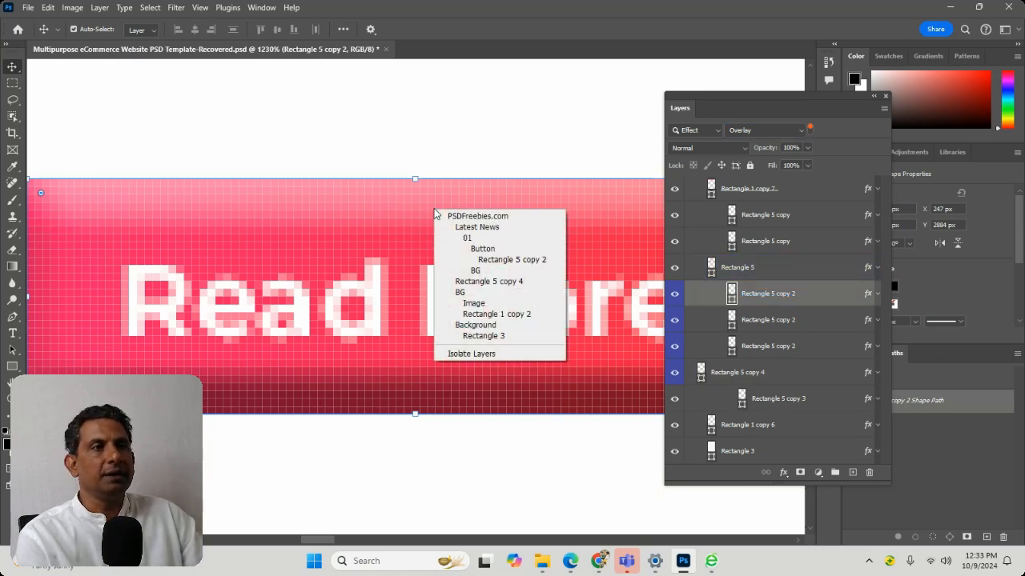
{"action": "left_click", "coordinate": [106, 12]}
{"action": "left_click", "coordinate": [100, 8]}
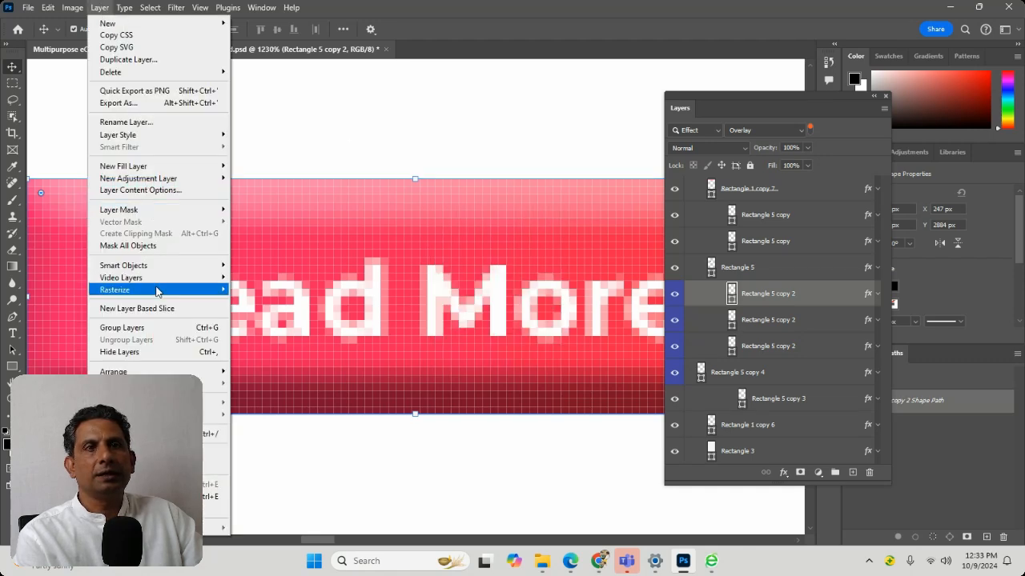
{"action": "mouse_move", "coordinate": [152, 136]}
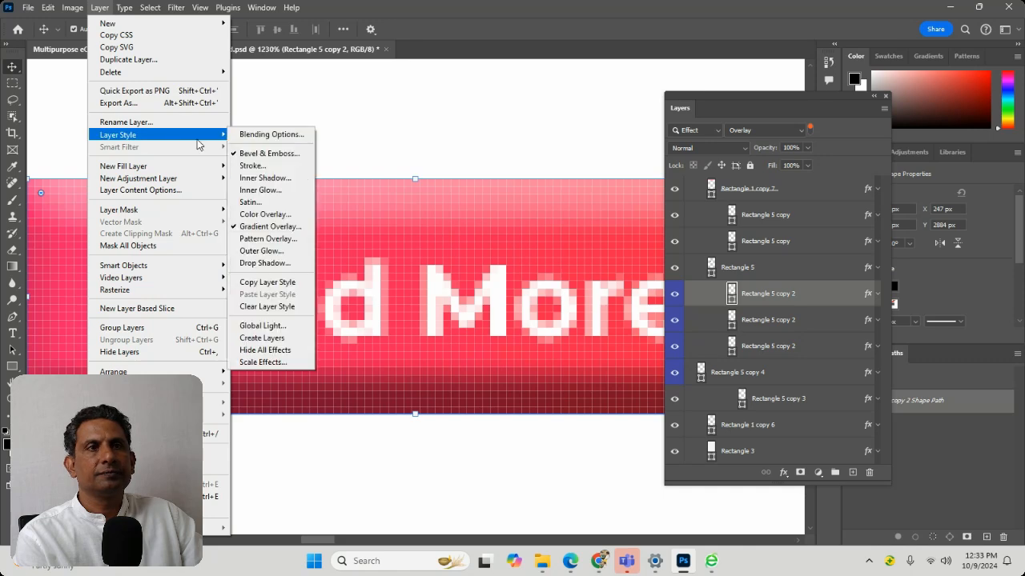
{"action": "left_click", "coordinate": [256, 135]}
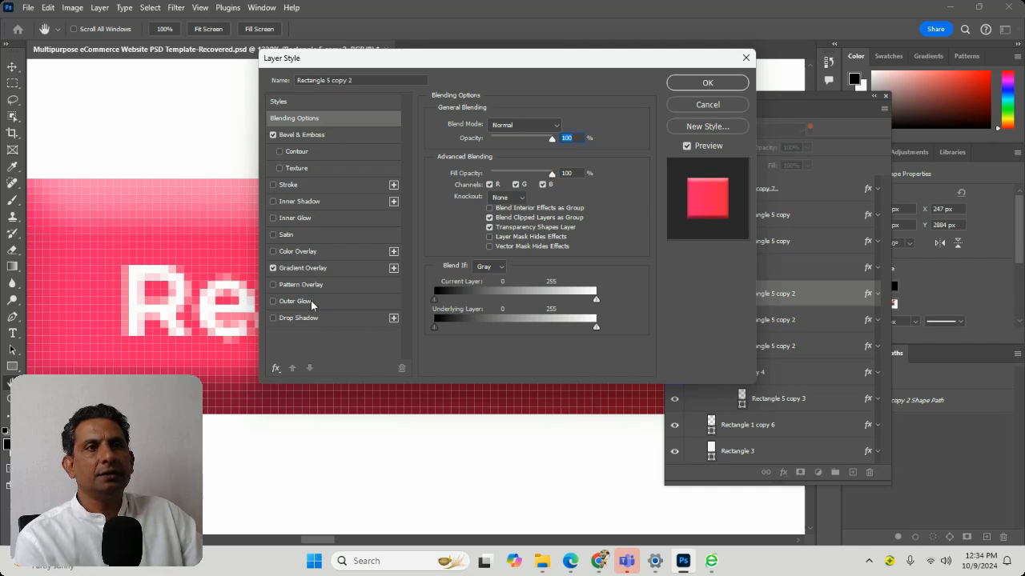
{"action": "left_click", "coordinate": [715, 107]}
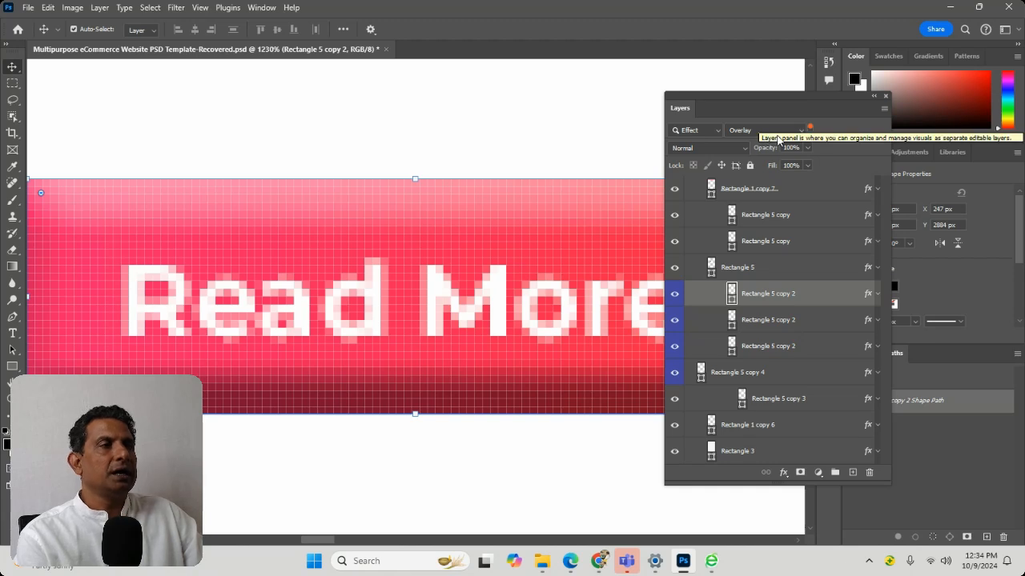
Filter the layers by blend mode, trying Darken before setting the mode to Multiply
{"action": "left_click", "coordinate": [703, 130]}
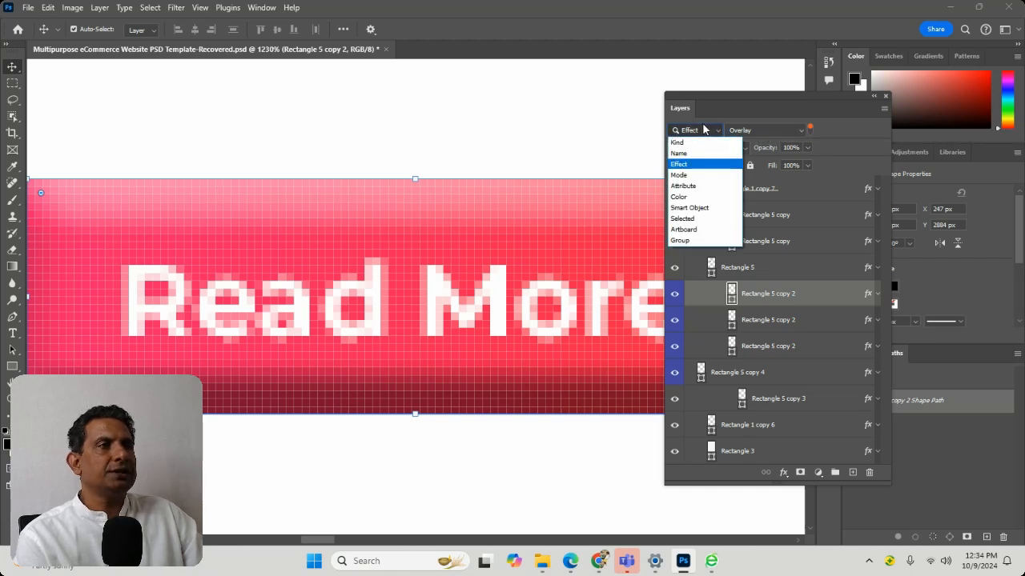
{"action": "left_click", "coordinate": [693, 182]}
{"action": "left_click", "coordinate": [762, 130]}
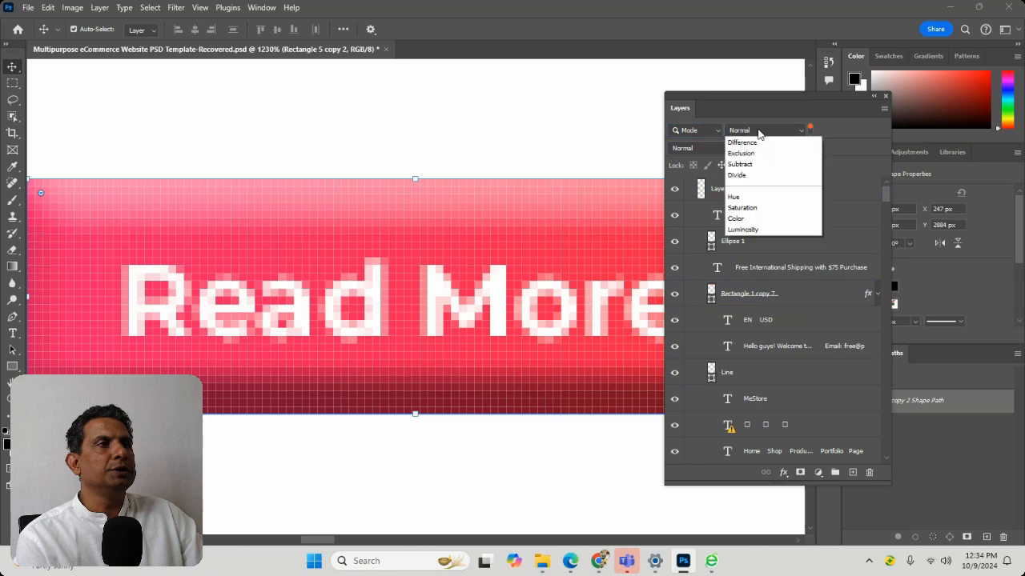
{"action": "left_click", "coordinate": [751, 177]}
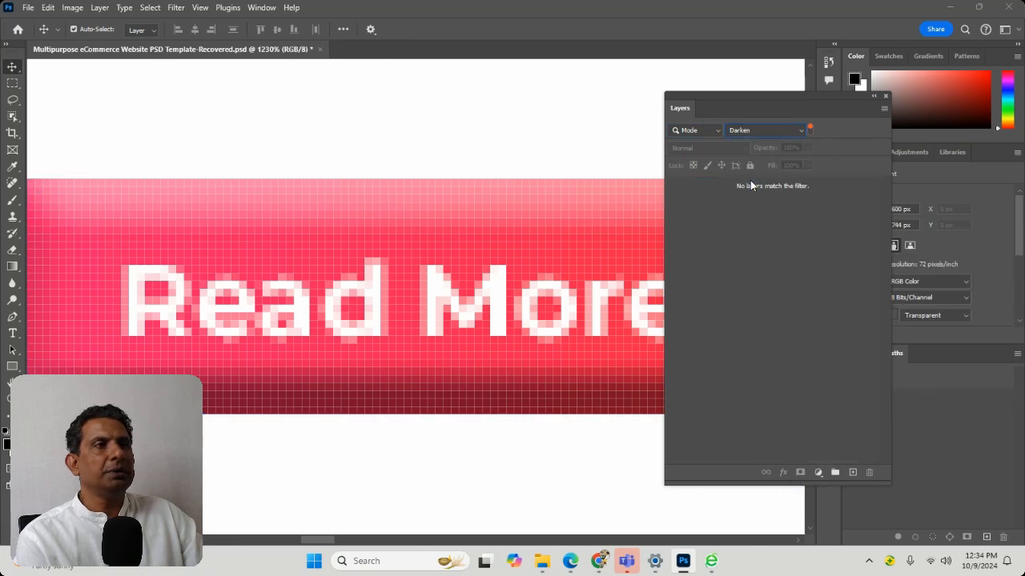
{"action": "left_click", "coordinate": [752, 138]}
{"action": "left_click", "coordinate": [752, 187]}
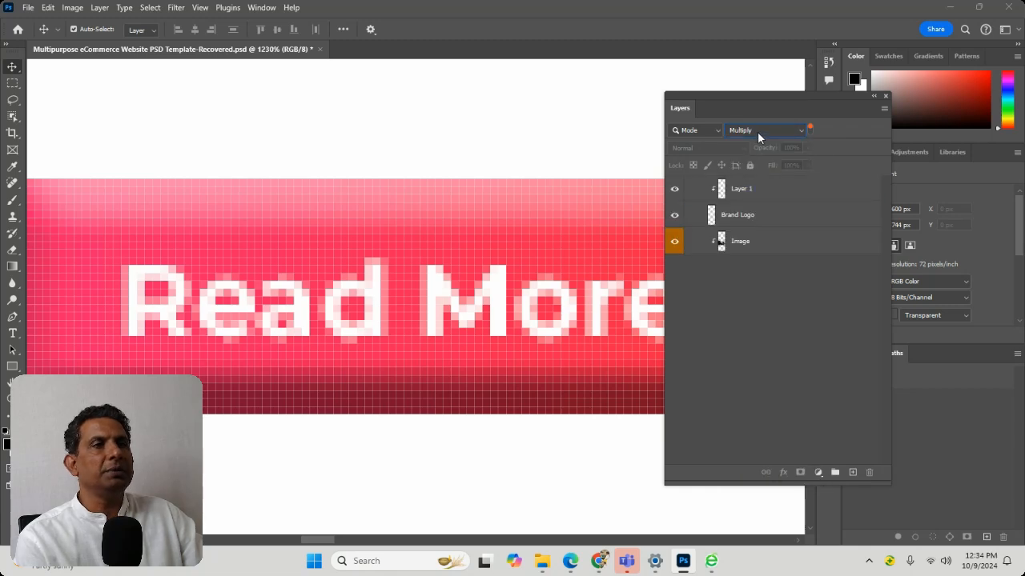
Select the Image layer in the Multiply list and hide and show it twice to see its effect on the Latest News background
{"action": "left_click", "coordinate": [759, 244]}
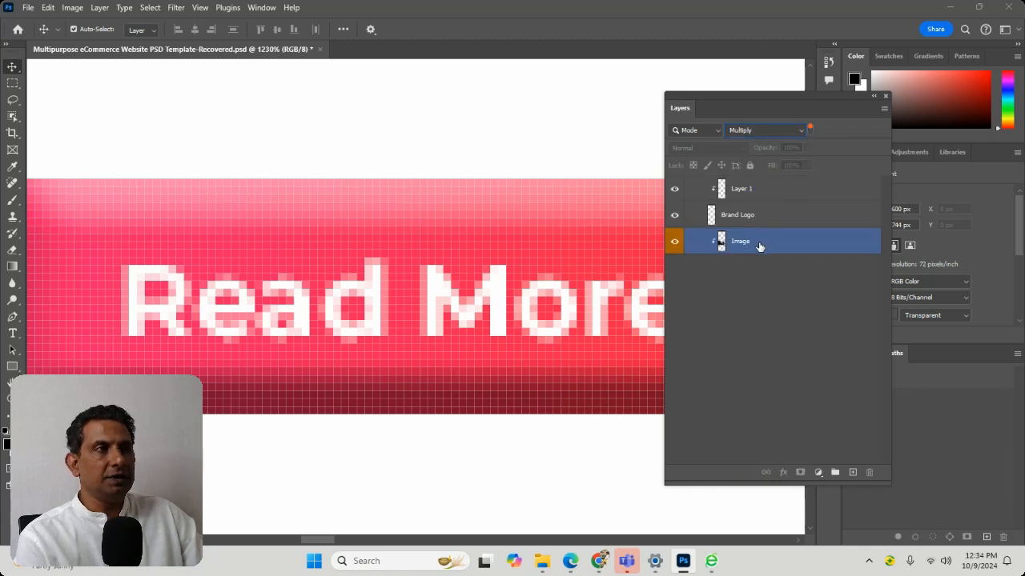
{"action": "key", "text": "ctrl+0"}
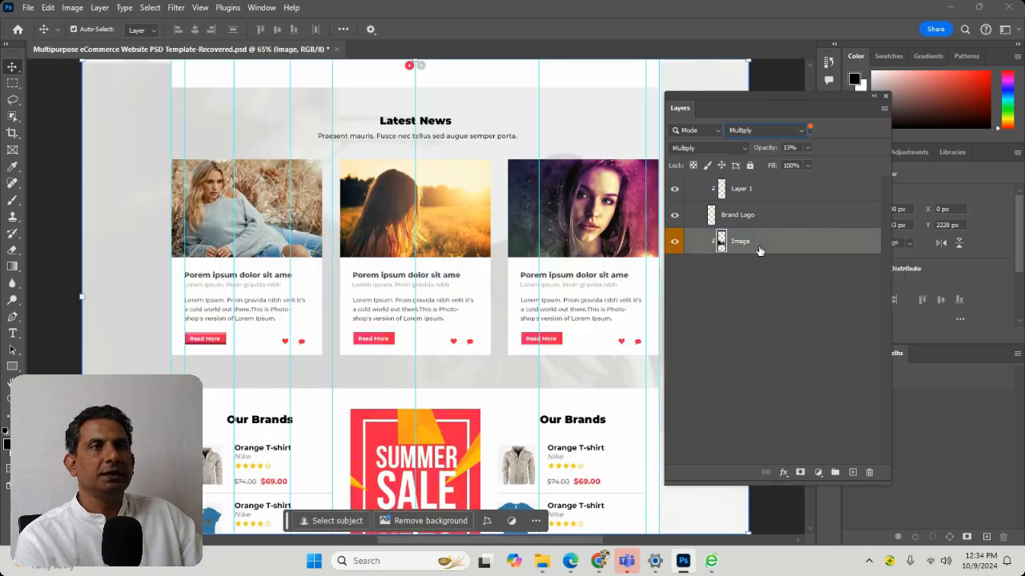
{"action": "left_click", "coordinate": [674, 242]}
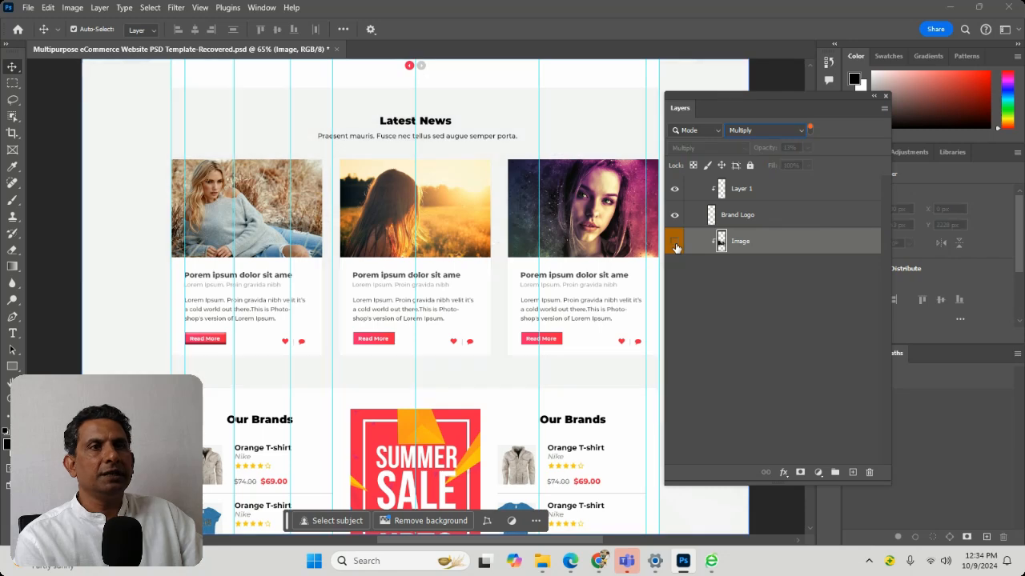
{"action": "left_click", "coordinate": [675, 242]}
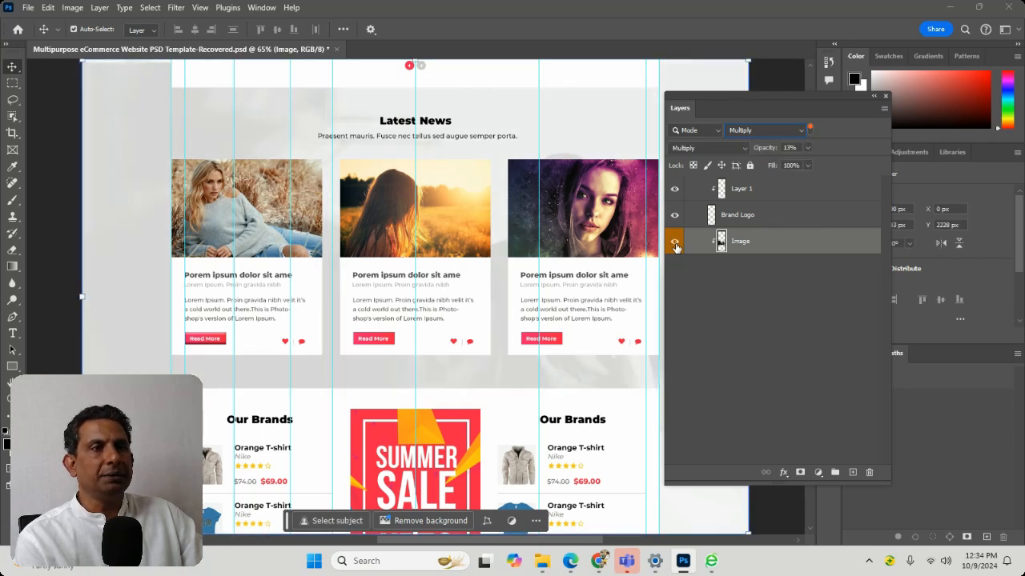
{"action": "left_click", "coordinate": [675, 243]}
{"action": "left_click", "coordinate": [675, 243]}
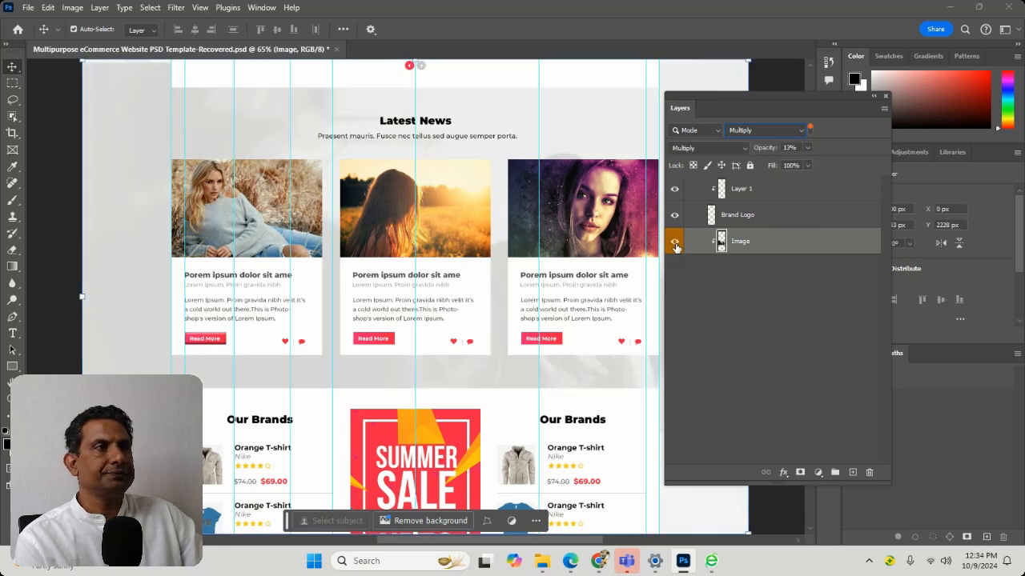
Filter the layers by attribute, trying Visible and Not Visible
{"action": "left_click", "coordinate": [704, 131]}
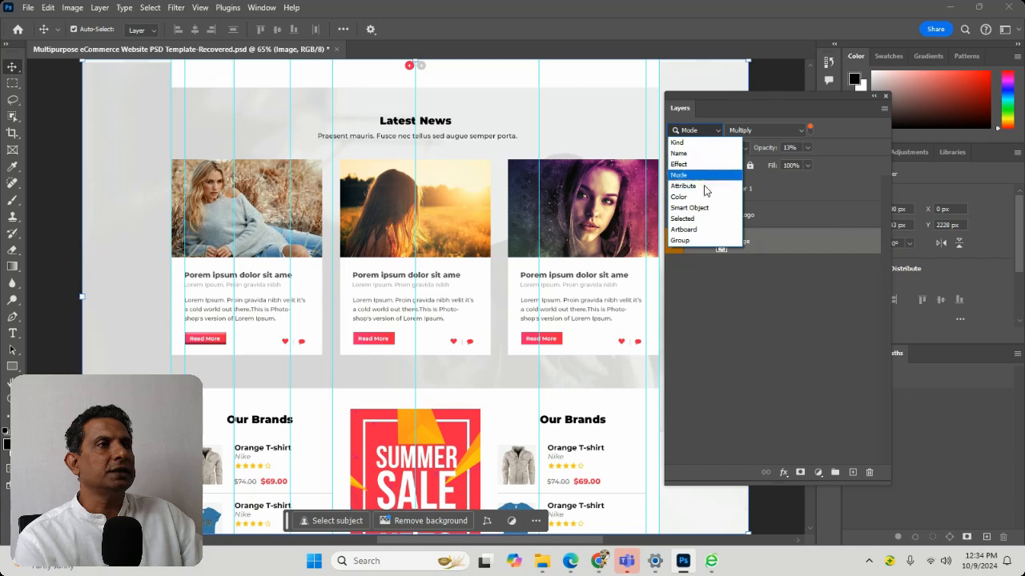
{"action": "left_click", "coordinate": [706, 192]}
{"action": "left_click", "coordinate": [759, 131]}
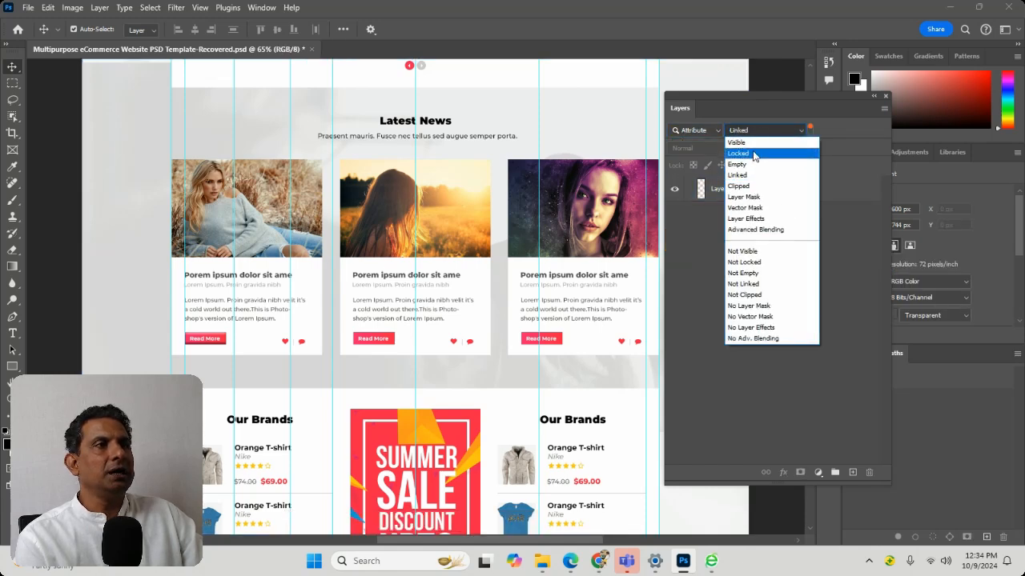
{"action": "left_click", "coordinate": [751, 143]}
{"action": "left_click", "coordinate": [755, 130]}
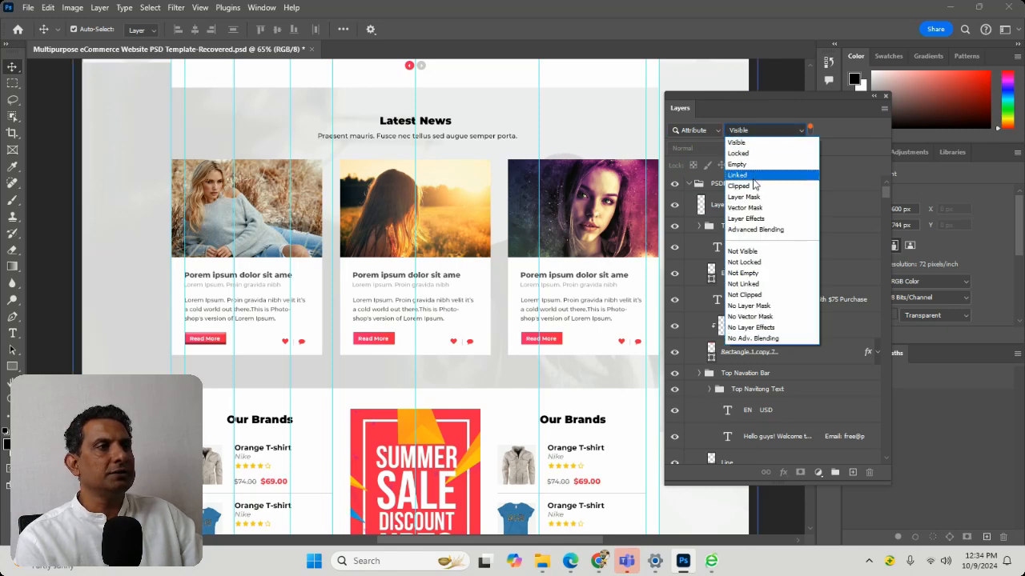
{"action": "left_click", "coordinate": [762, 251]}
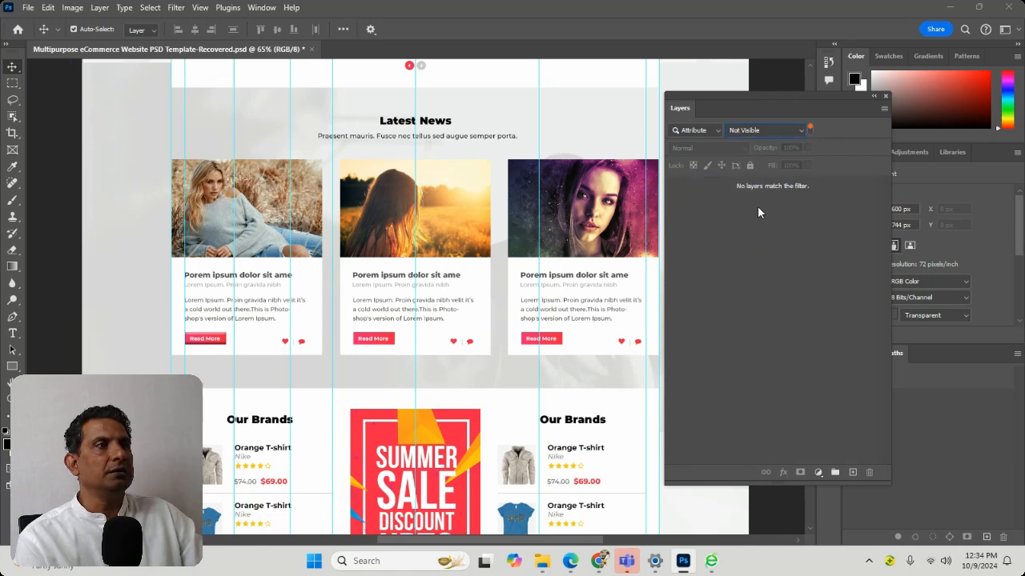
Change the attribute filter to Not Locked and to Layer Mask
{"action": "left_click", "coordinate": [759, 131]}
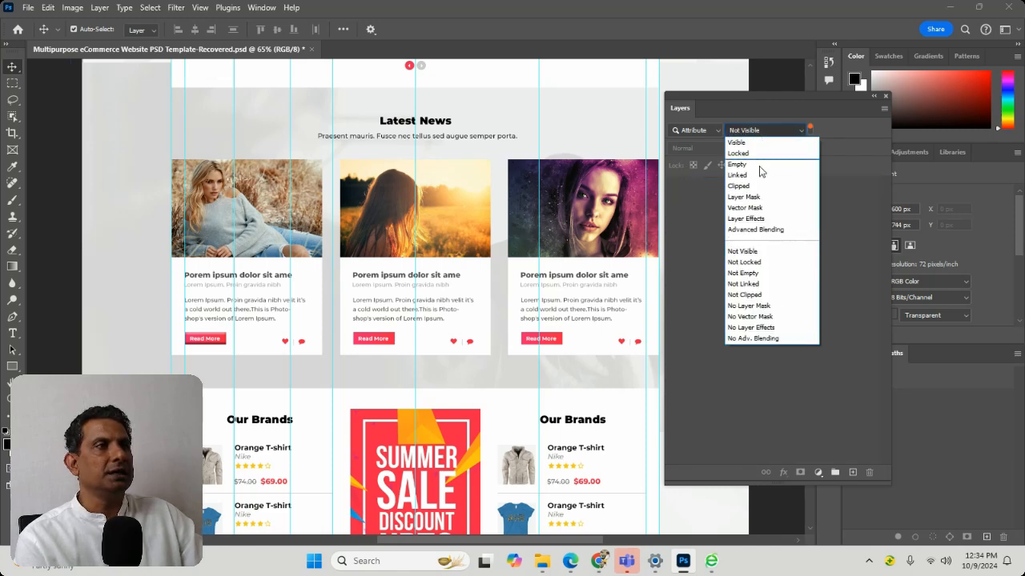
{"action": "left_click", "coordinate": [767, 264]}
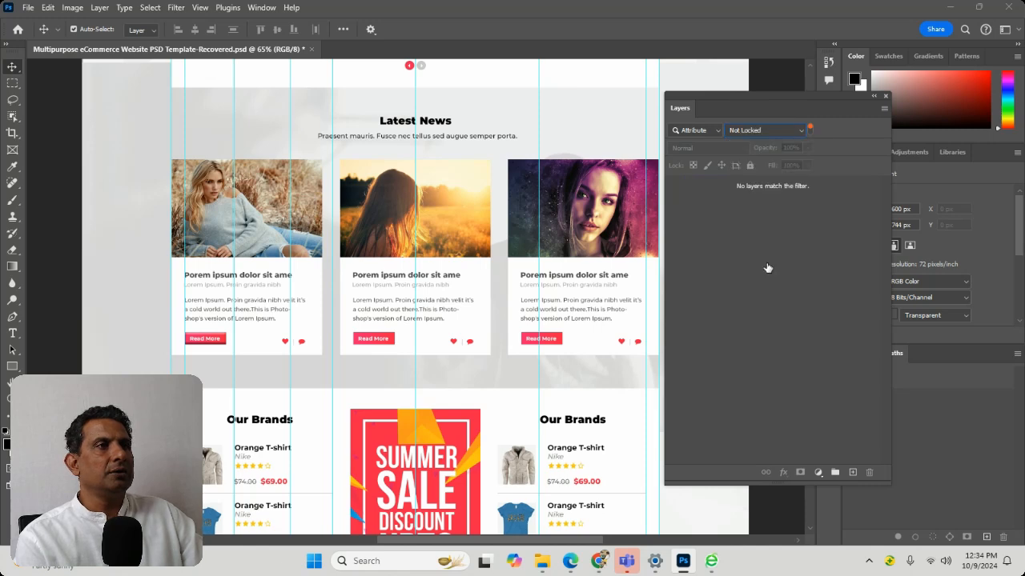
{"action": "left_click", "coordinate": [756, 131]}
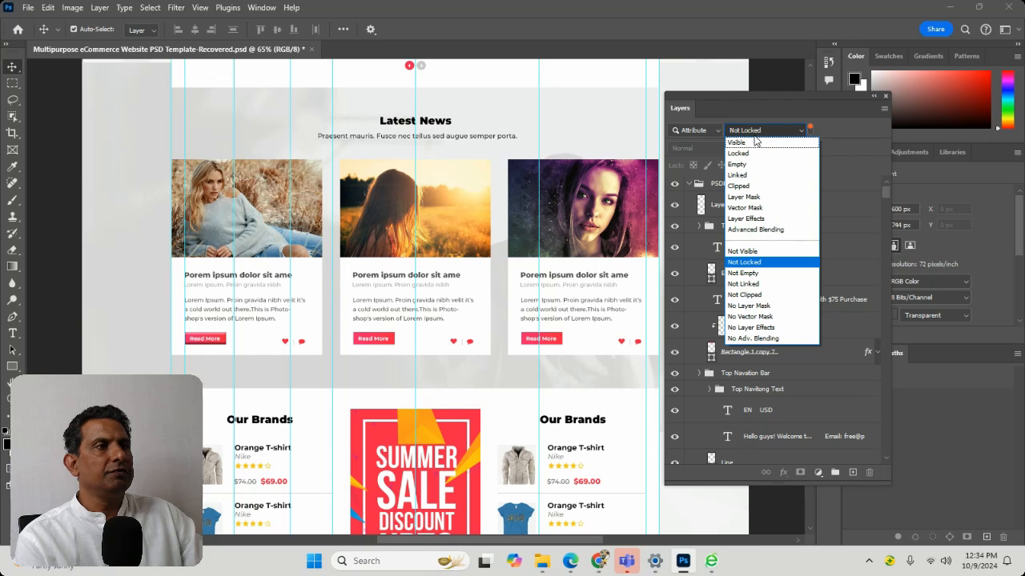
{"action": "left_click", "coordinate": [755, 197]}
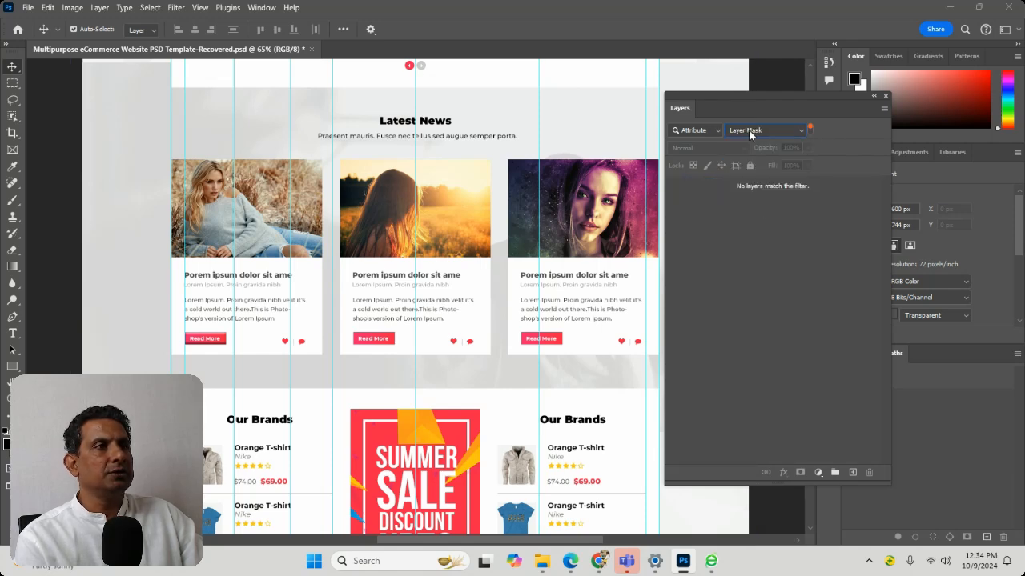
Try the attribute filter with Linked, and set it to Locked
{"action": "left_click", "coordinate": [747, 131]}
{"action": "left_click", "coordinate": [742, 175]}
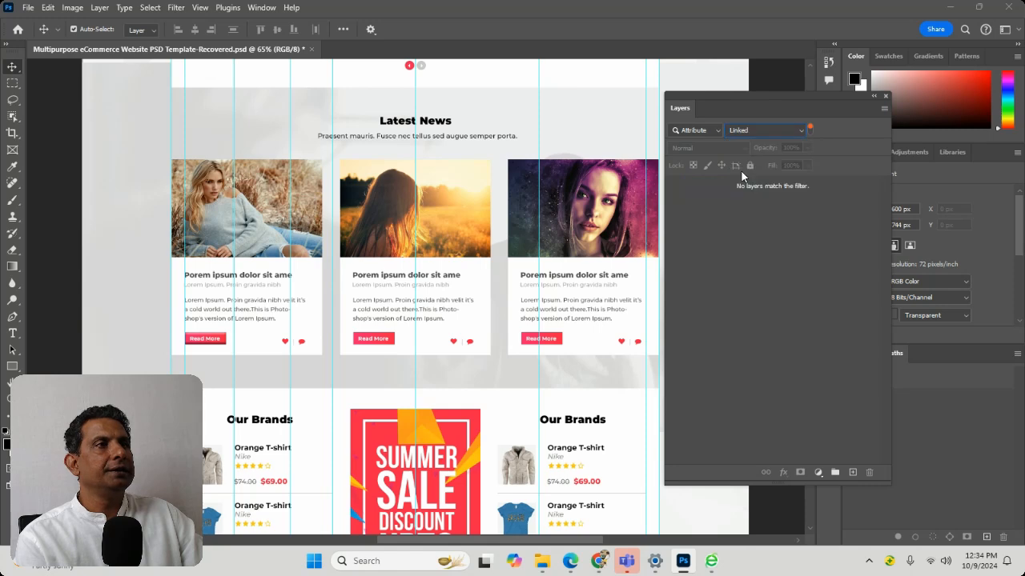
{"action": "left_click", "coordinate": [744, 134]}
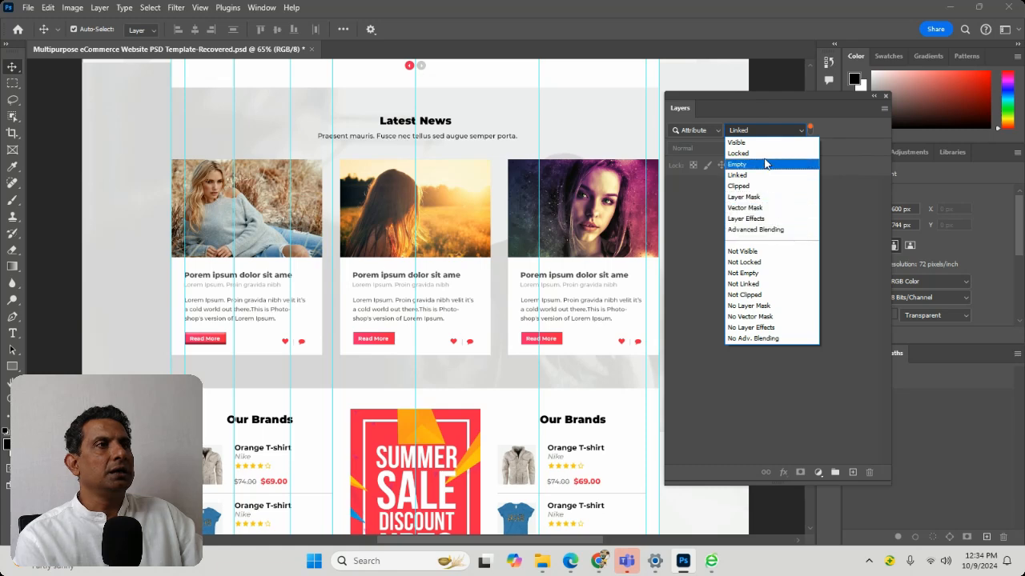
{"action": "left_click", "coordinate": [759, 152]}
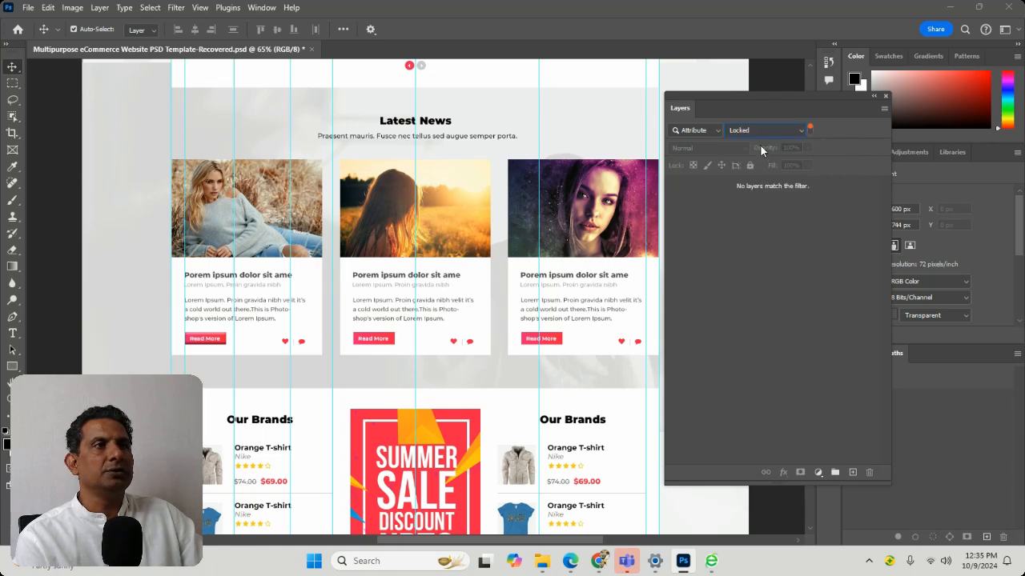
{"action": "left_click", "coordinate": [757, 134]}
{"action": "left_click", "coordinate": [757, 134]}
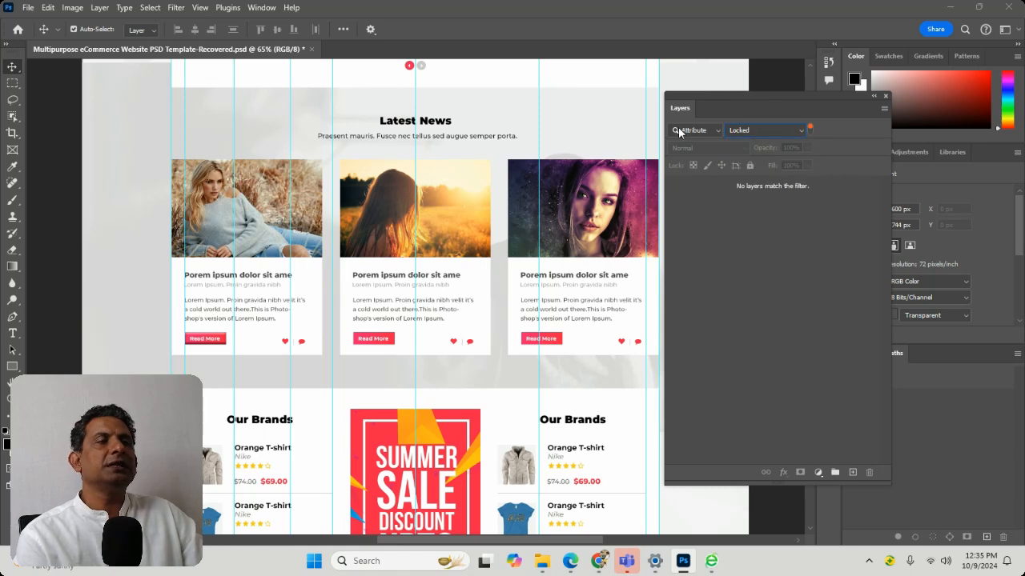
{"action": "left_click", "coordinate": [737, 130]}
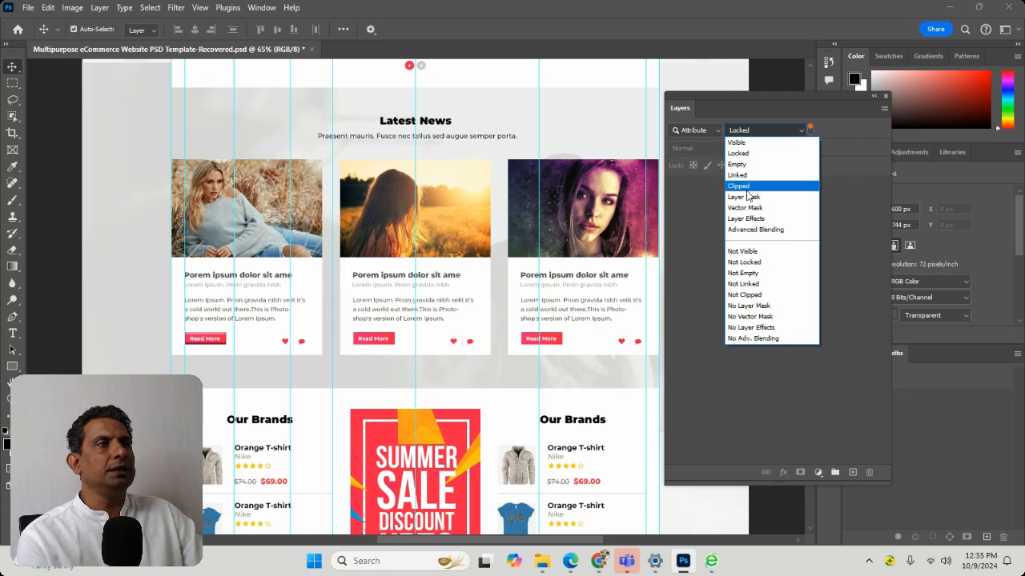
Filter the layers by color label and show only the Orange ones
{"action": "left_click", "coordinate": [701, 132]}
{"action": "left_click", "coordinate": [697, 130]}
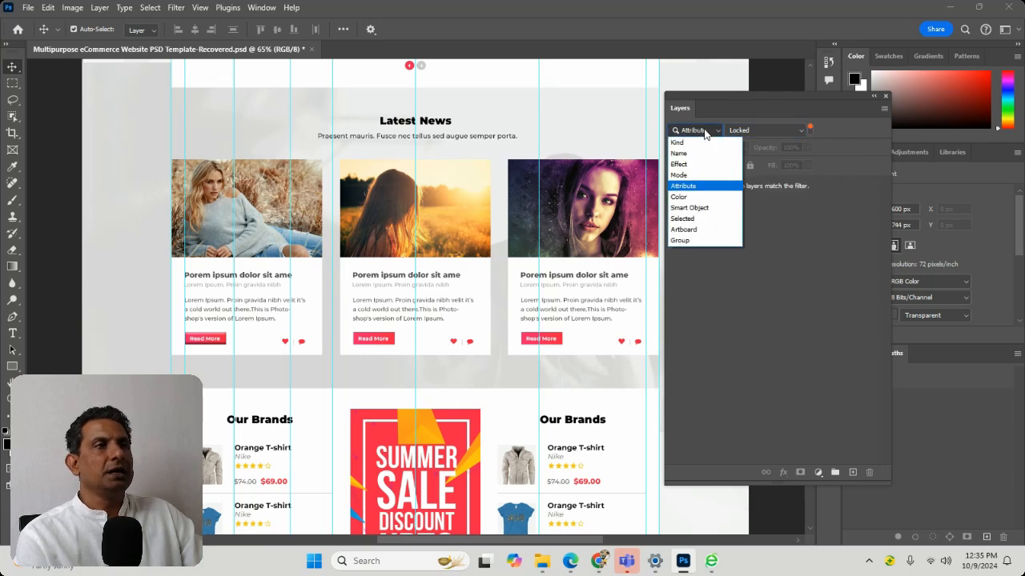
{"action": "left_click", "coordinate": [687, 196]}
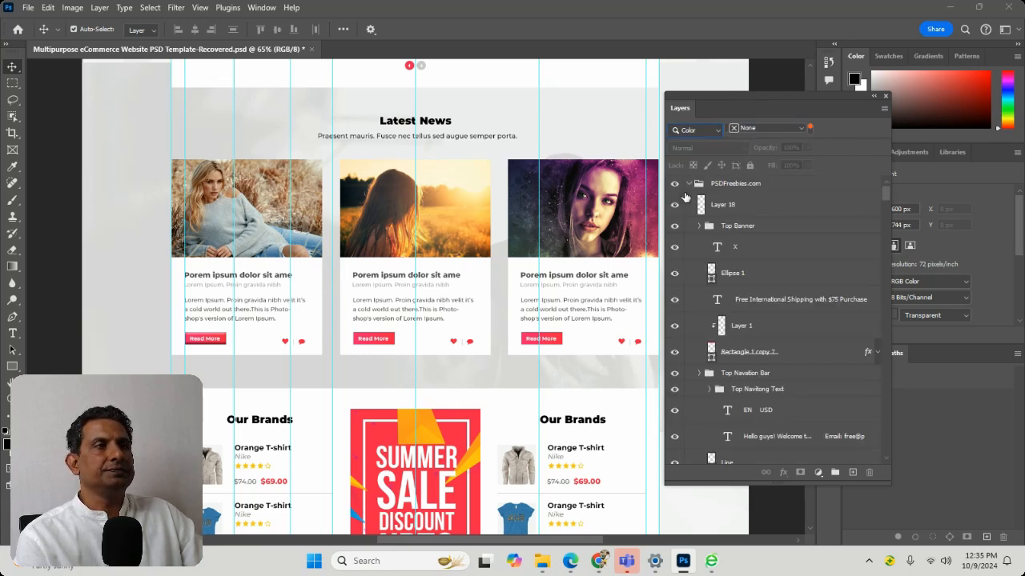
{"action": "left_click", "coordinate": [777, 130]}
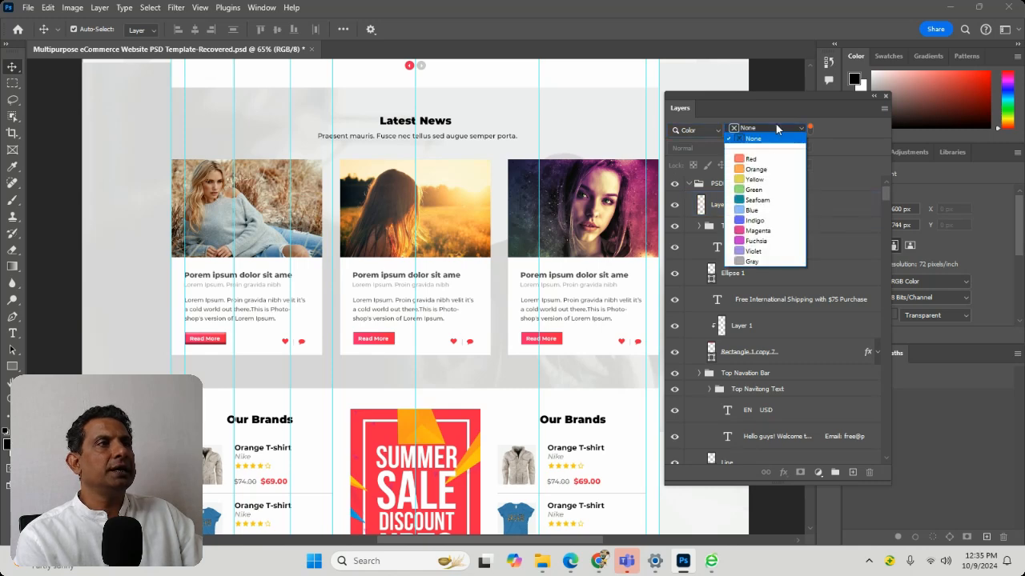
{"action": "left_click", "coordinate": [757, 170]}
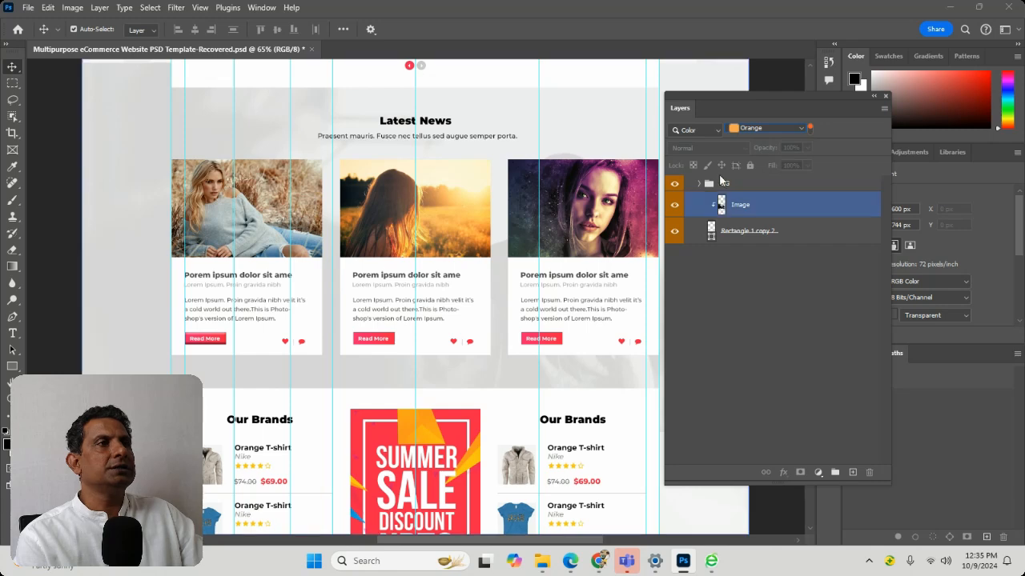
Try the Yellow label in the color filter, and set the filter color to None
{"action": "left_click", "coordinate": [765, 130]}
{"action": "left_click", "coordinate": [757, 180]}
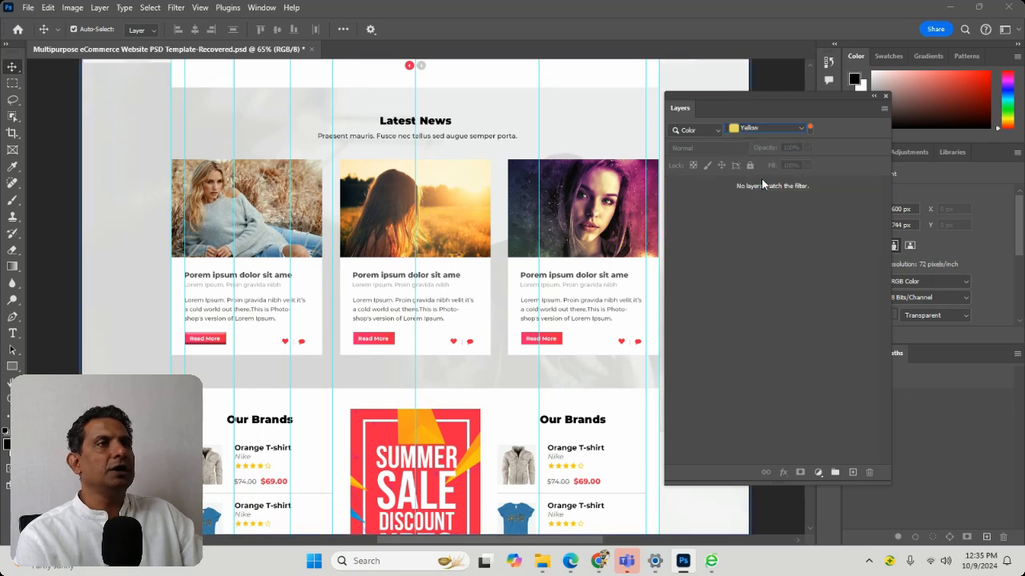
{"action": "left_click", "coordinate": [750, 130]}
{"action": "scroll", "coordinate": [750, 136], "scroll_direction": "up", "scroll_amount": 3}
{"action": "left_click", "coordinate": [746, 136]}
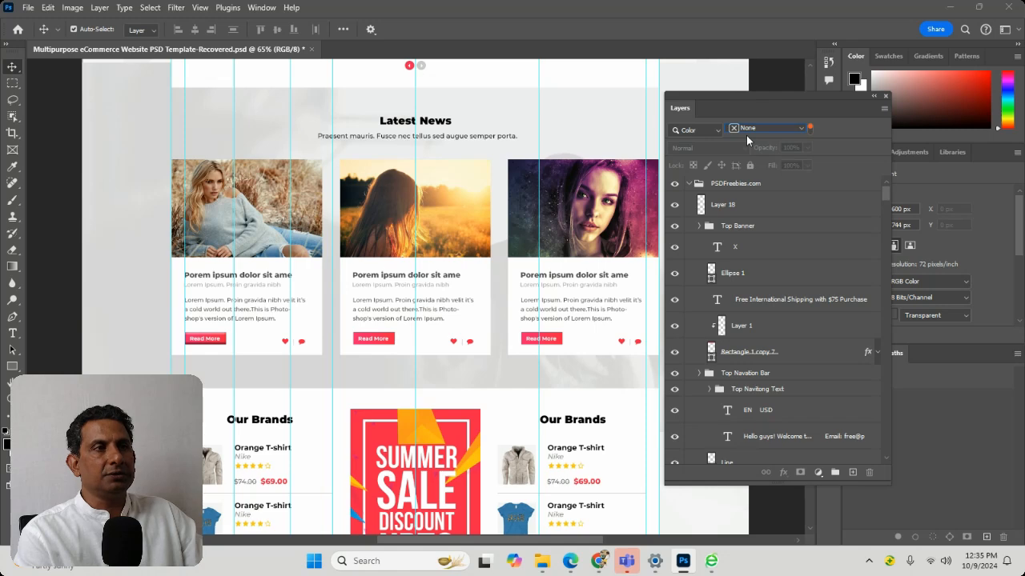
Assign the Yellow color label to the "EN USD" text layer in the Top Navitong Text group
{"action": "left_click", "coordinate": [741, 410]}
{"action": "right_click", "coordinate": [751, 415]}
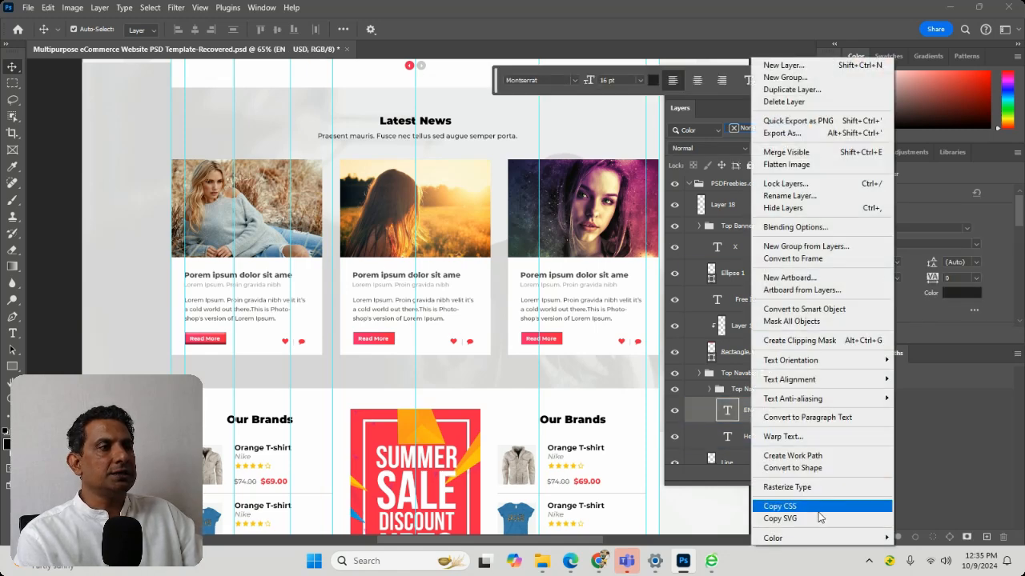
{"action": "mouse_move", "coordinate": [825, 538]}
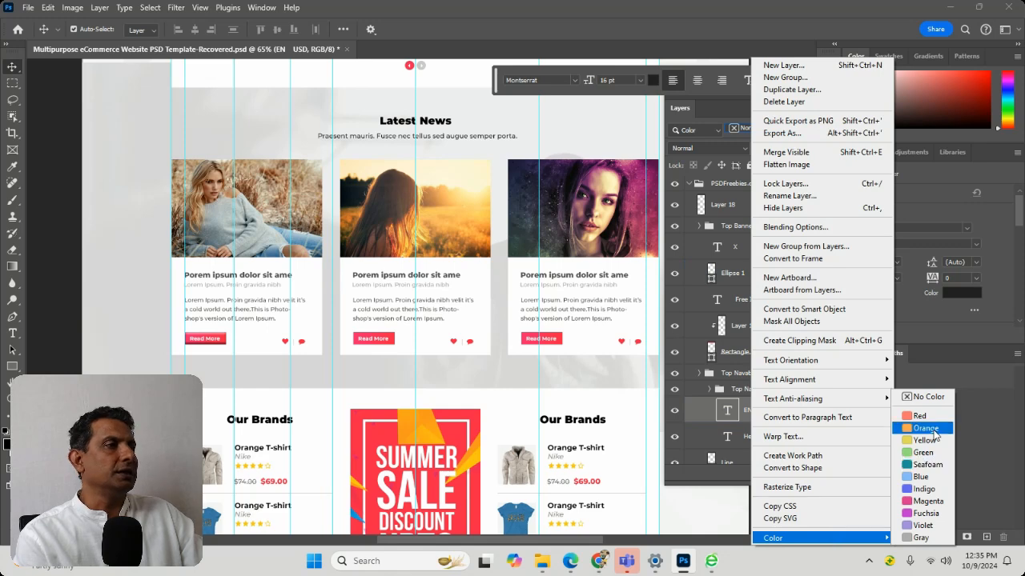
{"action": "left_click", "coordinate": [925, 440]}
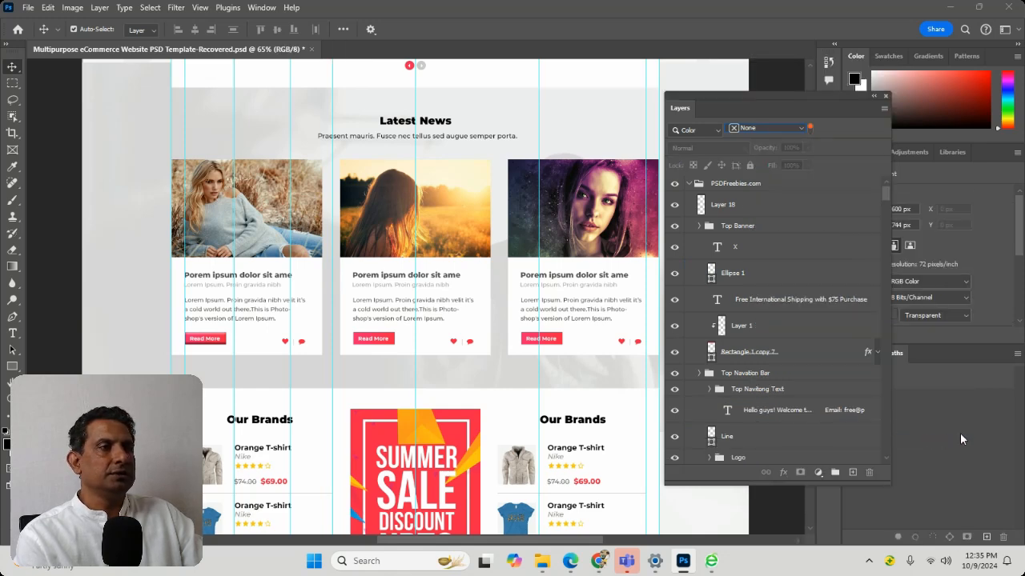
Hide the "Hello guys! Welcome" text layer and reapply the None option of the color filter
{"action": "left_click", "coordinate": [696, 410]}
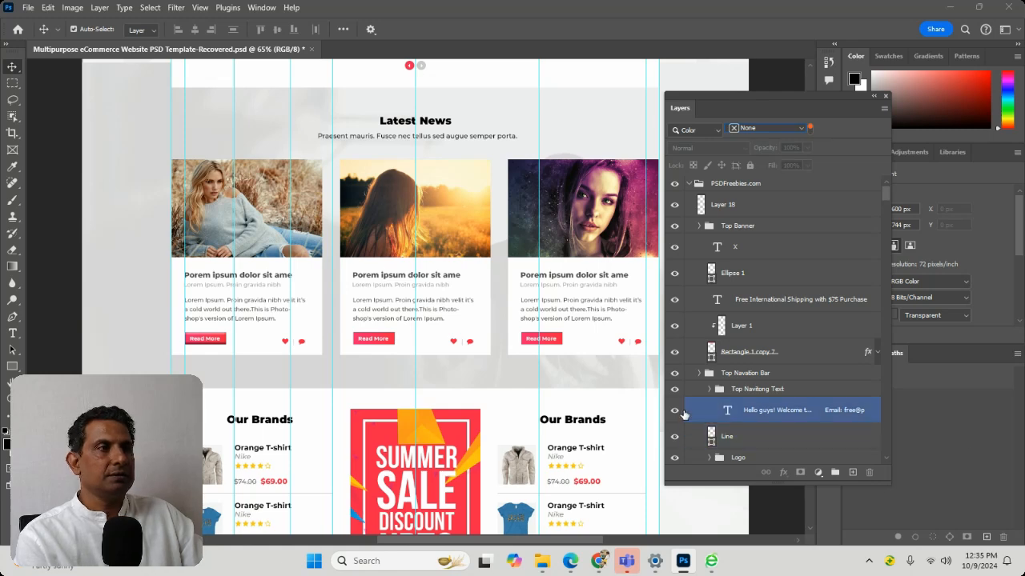
{"action": "left_click", "coordinate": [674, 410]}
{"action": "left_click", "coordinate": [768, 130]}
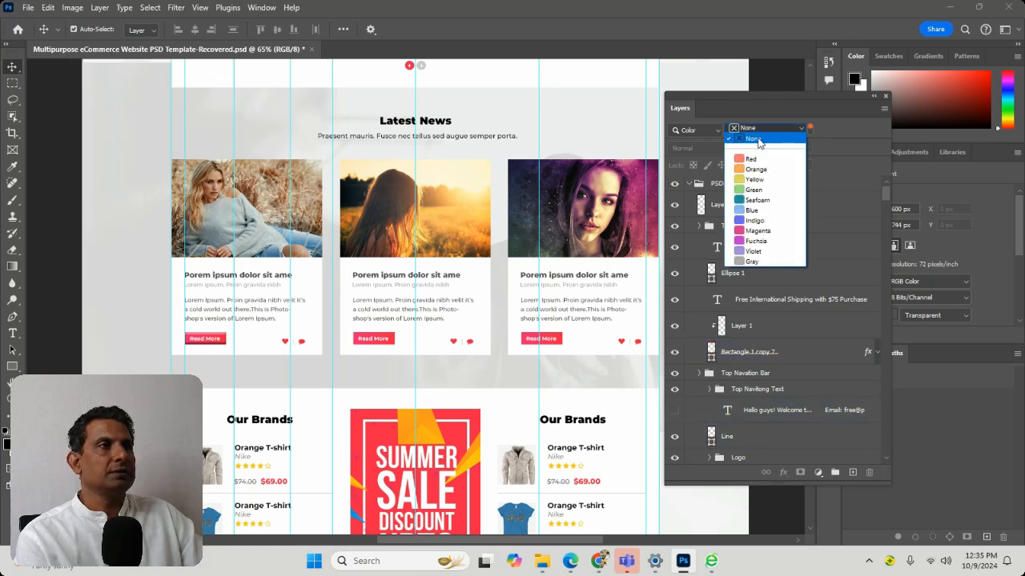
{"action": "left_click", "coordinate": [758, 142]}
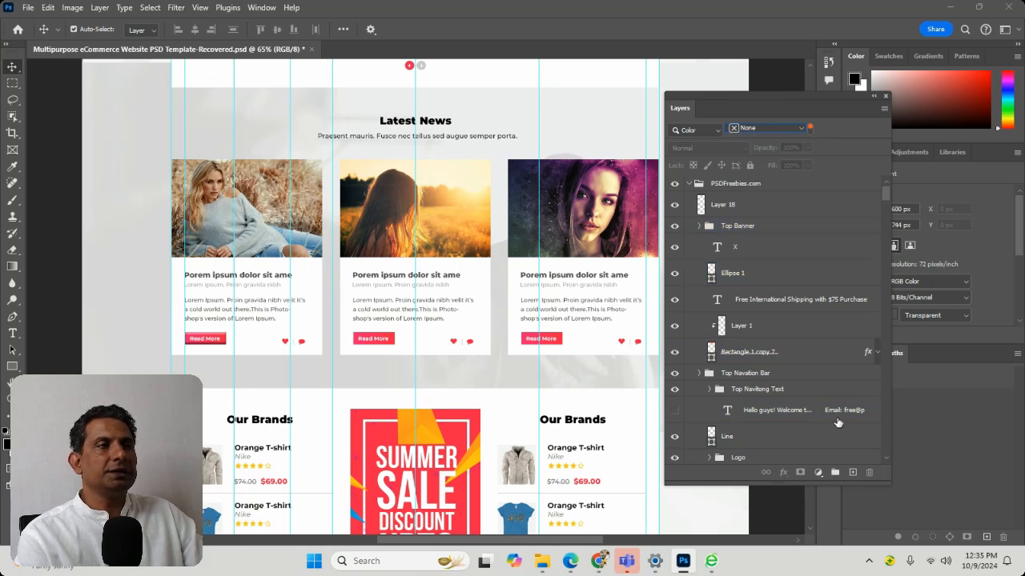
Switch the layer filter to Smart Object, look through the layers, and filter for smart objects linked locally
{"action": "left_click", "coordinate": [701, 130]}
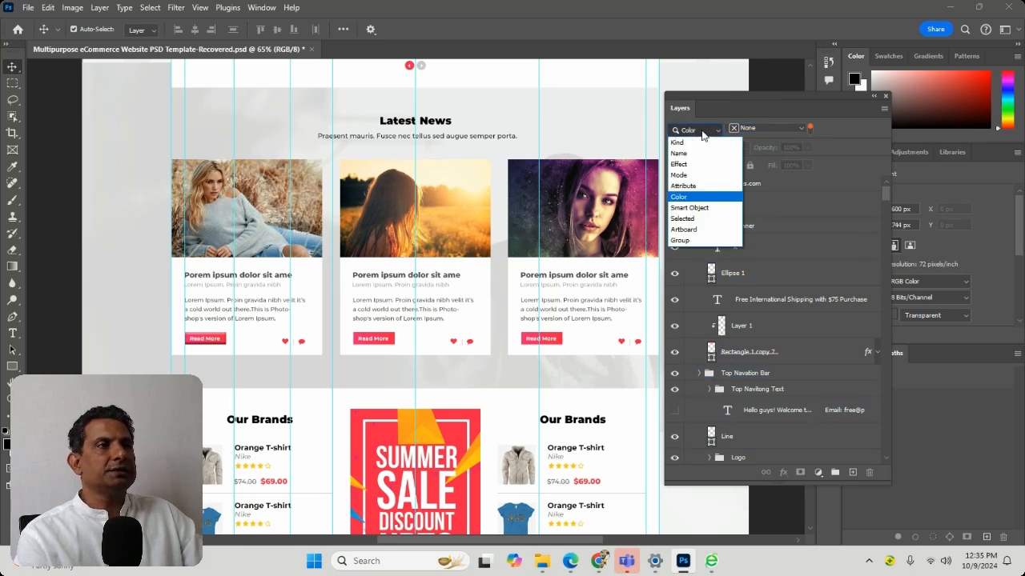
{"action": "left_click", "coordinate": [708, 209]}
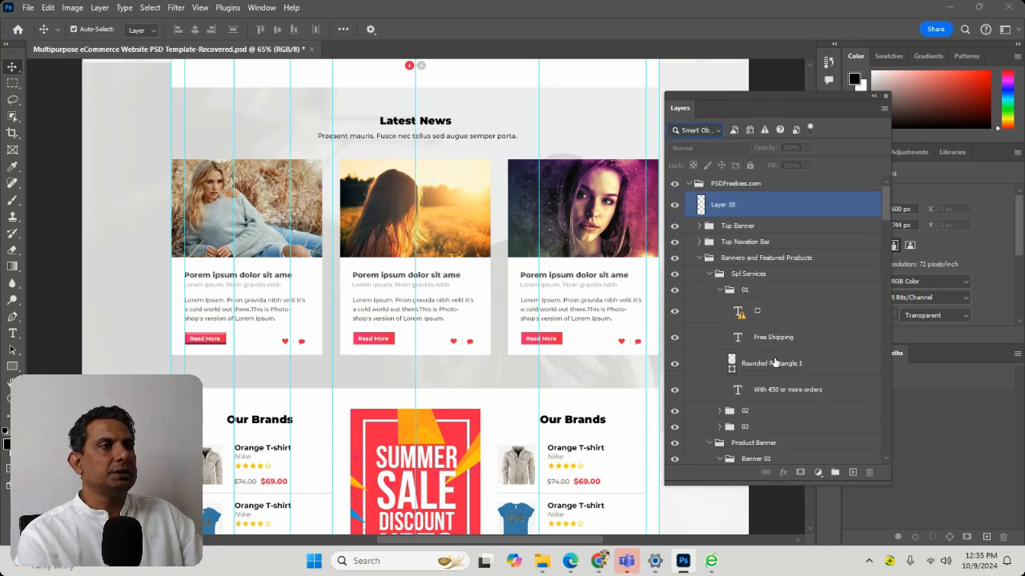
{"action": "scroll", "coordinate": [774, 361], "scroll_direction": "down", "scroll_amount": 1}
{"action": "scroll", "coordinate": [774, 362], "scroll_direction": "down", "scroll_amount": 2}
{"action": "scroll", "coordinate": [761, 356], "scroll_direction": "up", "scroll_amount": 3}
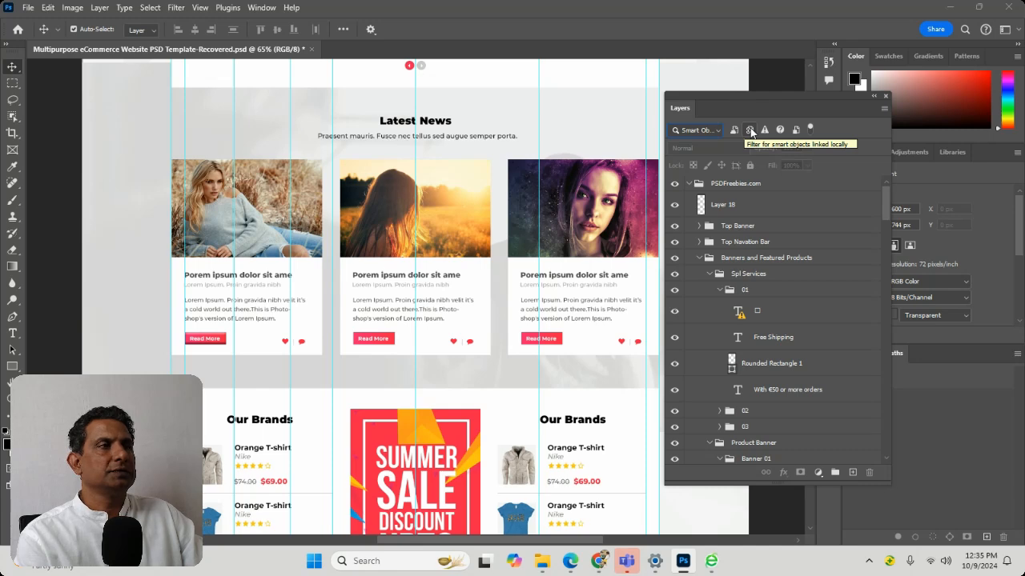
{"action": "left_click", "coordinate": [750, 130]}
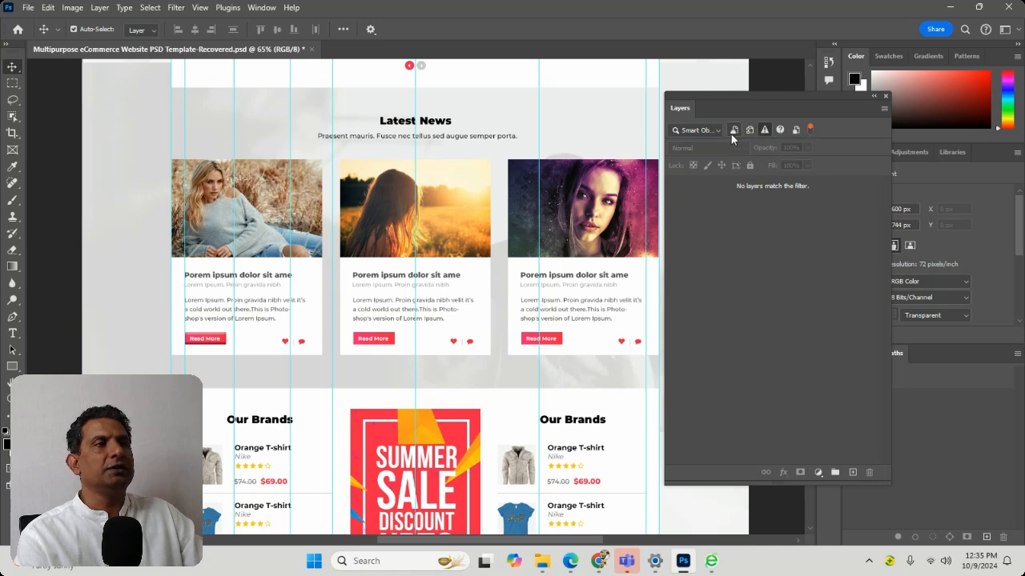
Change the layer filter to Selected, and turn the layer filtering off and on again
{"action": "left_click", "coordinate": [695, 130]}
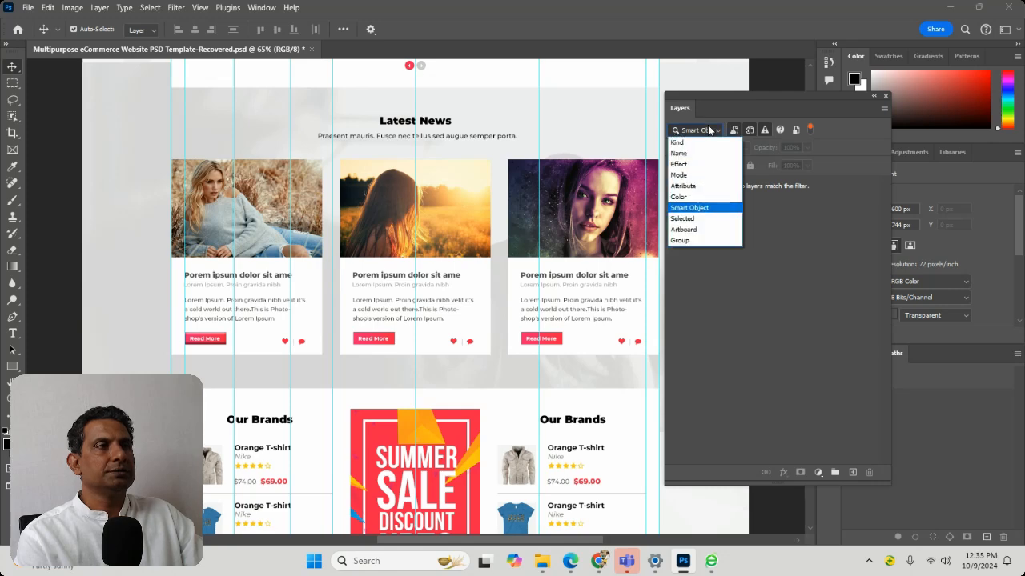
{"action": "left_click", "coordinate": [689, 218]}
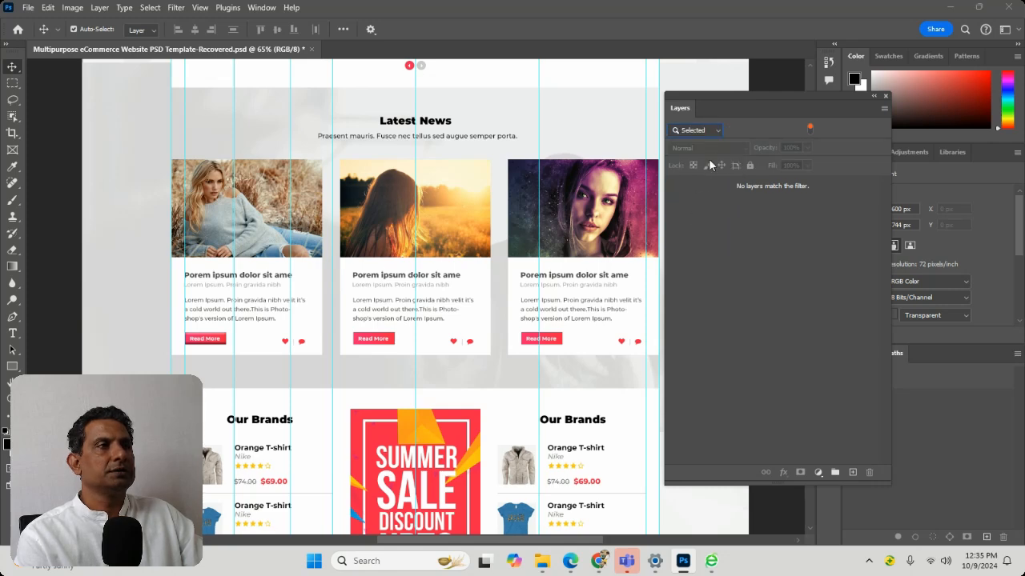
{"action": "left_click", "coordinate": [810, 127]}
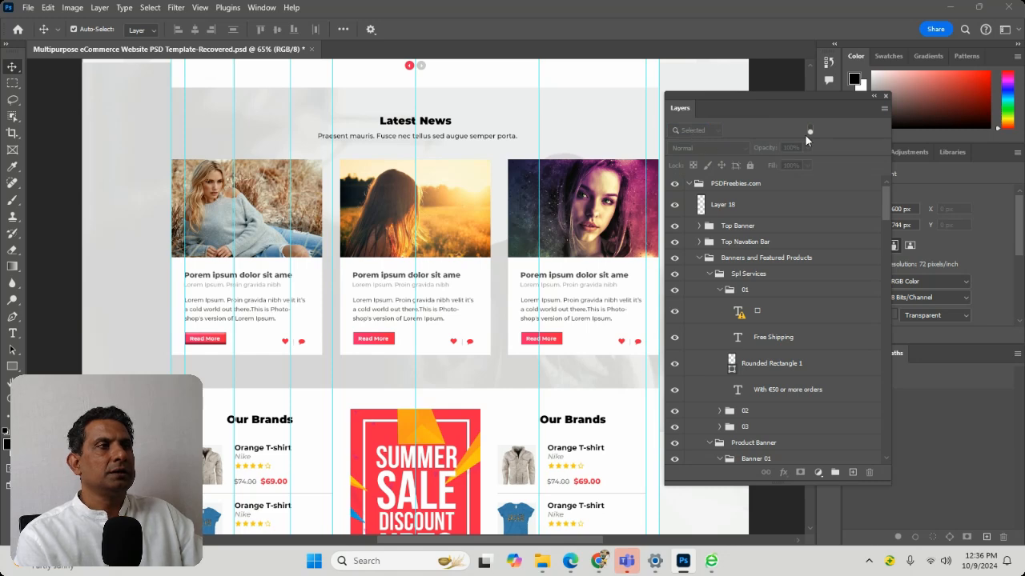
{"action": "left_click", "coordinate": [809, 132]}
Set the layer filter back to Kind and switch it to Artboard
{"action": "left_click", "coordinate": [695, 130]}
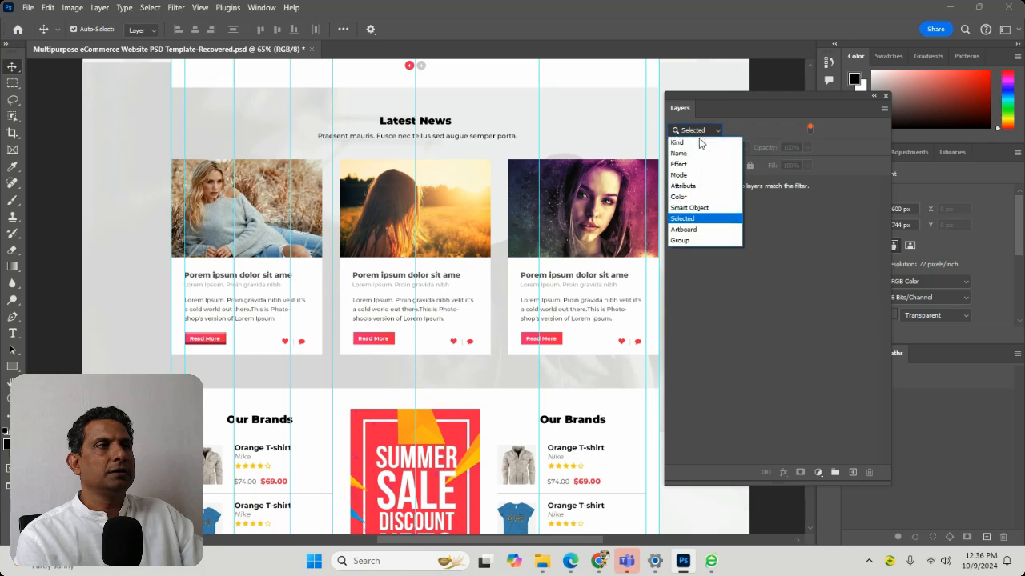
{"action": "left_click", "coordinate": [699, 142]}
{"action": "left_click", "coordinate": [704, 128]}
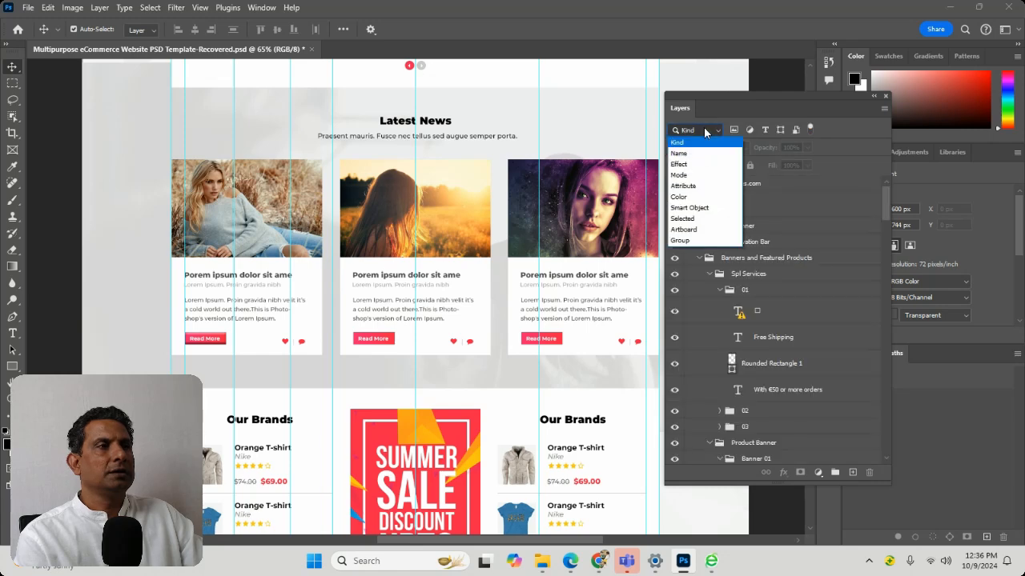
{"action": "left_click", "coordinate": [707, 230]}
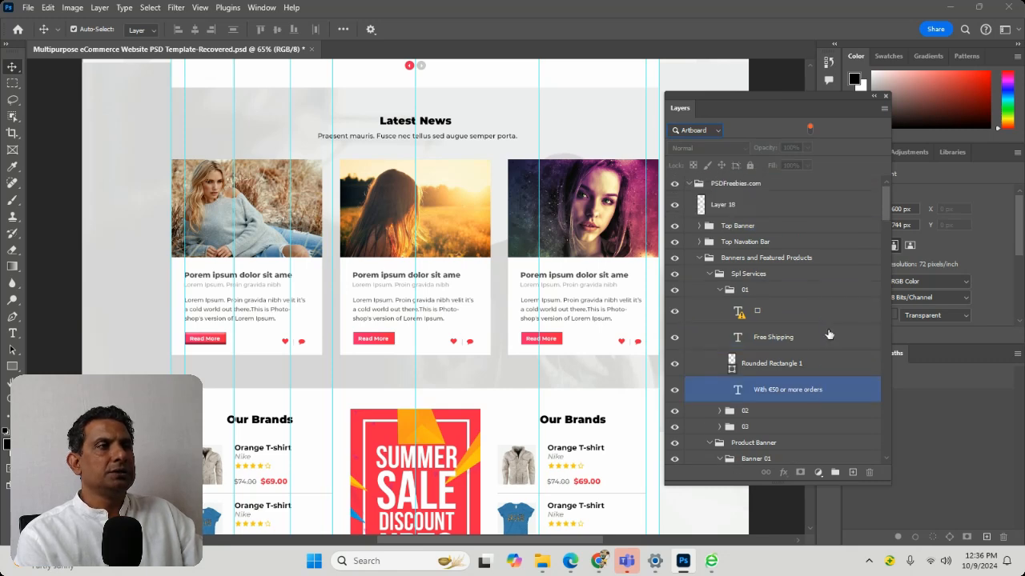
Filter the layers by Group, compare with the Selected option, and leave the filter on Group
{"action": "left_click", "coordinate": [690, 133]}
{"action": "left_click", "coordinate": [681, 241]}
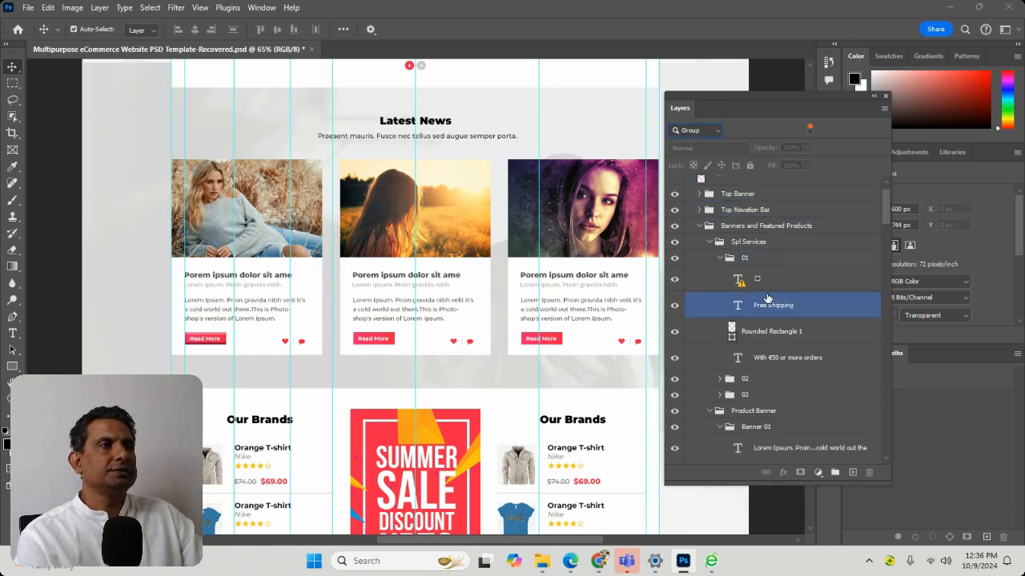
{"action": "left_click", "coordinate": [715, 131]}
{"action": "left_click", "coordinate": [681, 237]}
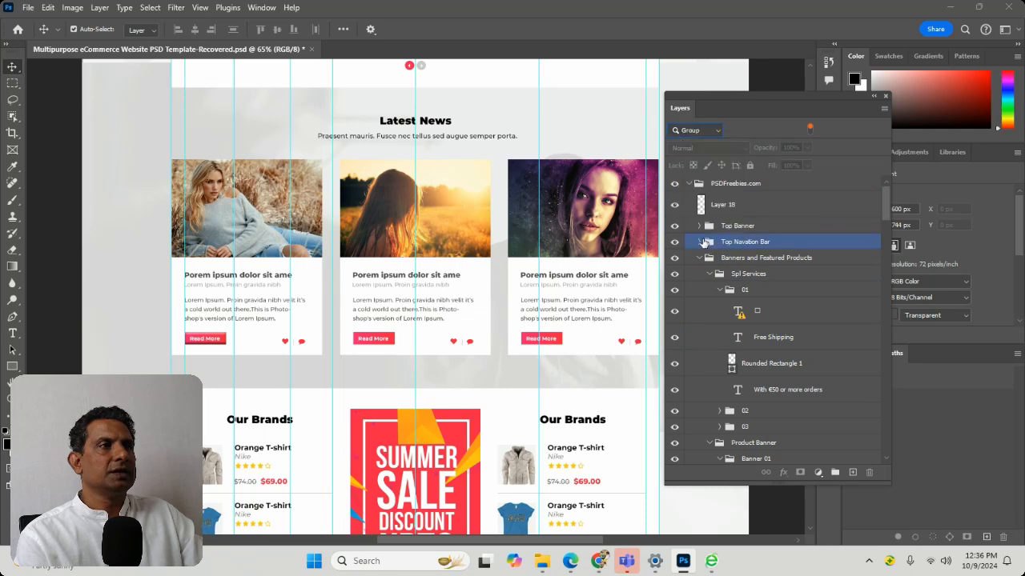
{"action": "left_click", "coordinate": [825, 321]}
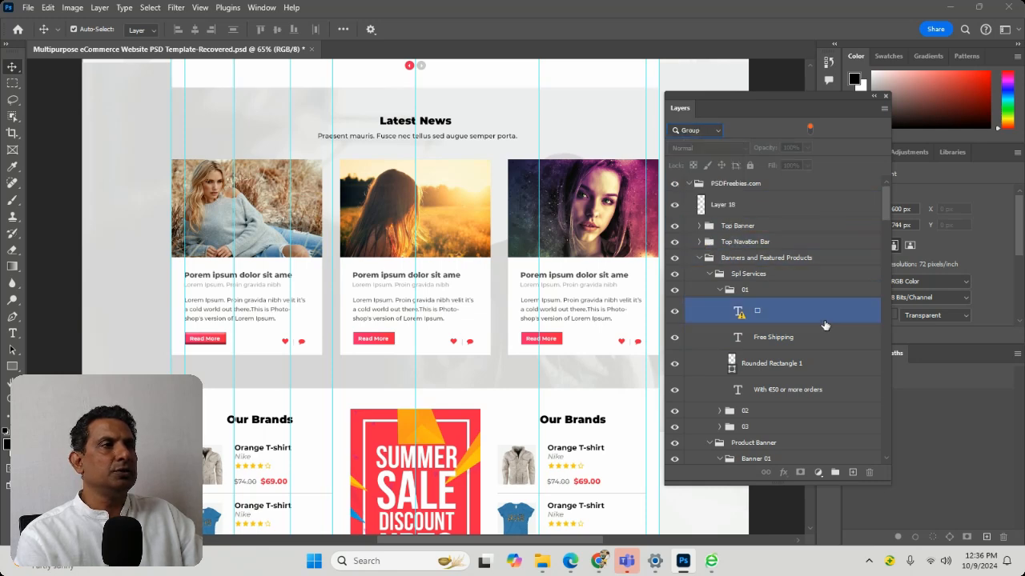
{"action": "left_click", "coordinate": [693, 128]}
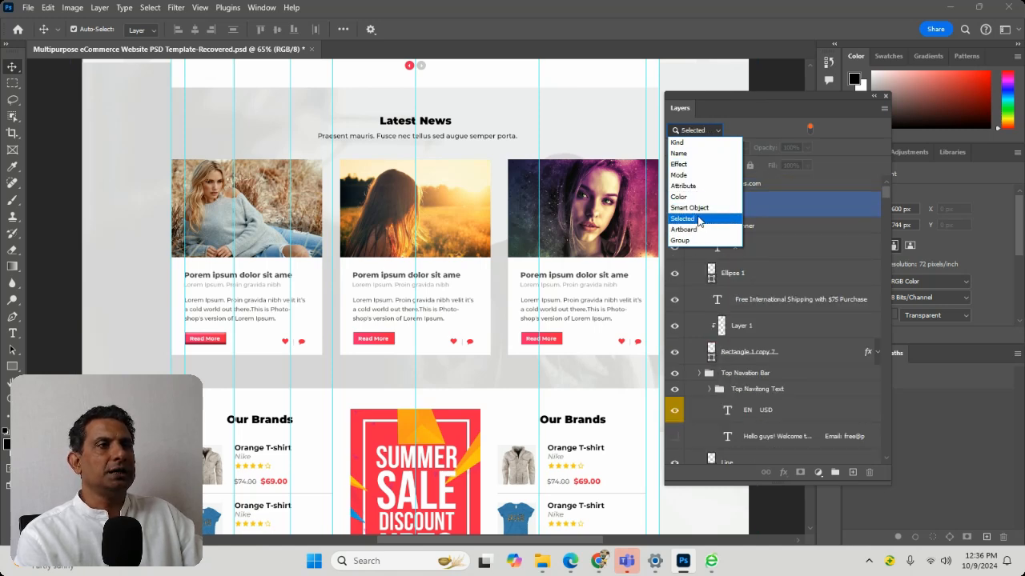
{"action": "left_click", "coordinate": [699, 240]}
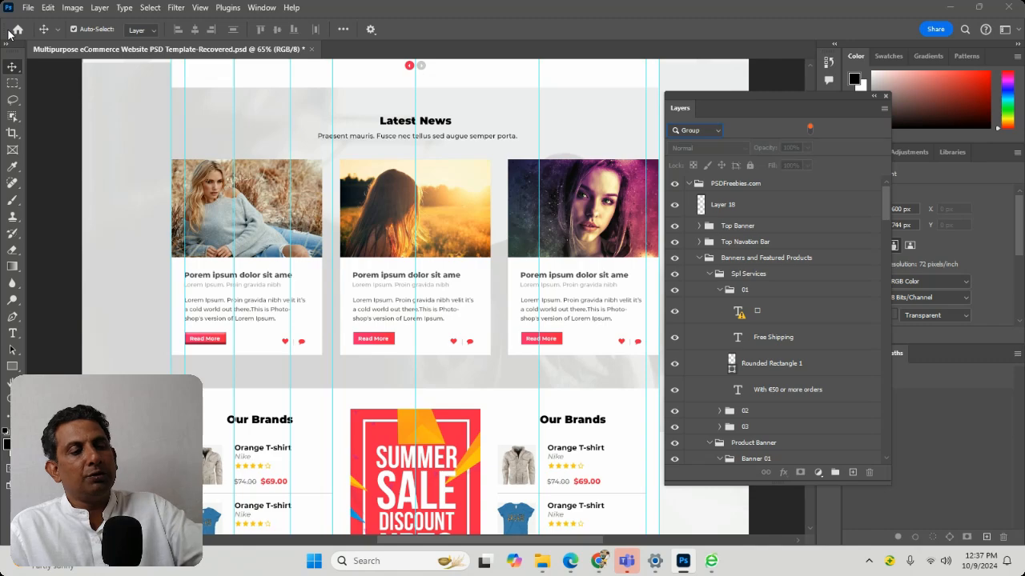
Zoom the document out to 25% and examine the overall layout of the web page
{"action": "key", "text": "ctrl+minus"}
{"action": "key", "text": "ctrl+minus"}
{"action": "key", "text": "ctrl+minus"}
{"action": "key", "text": "ctrl+minus"}
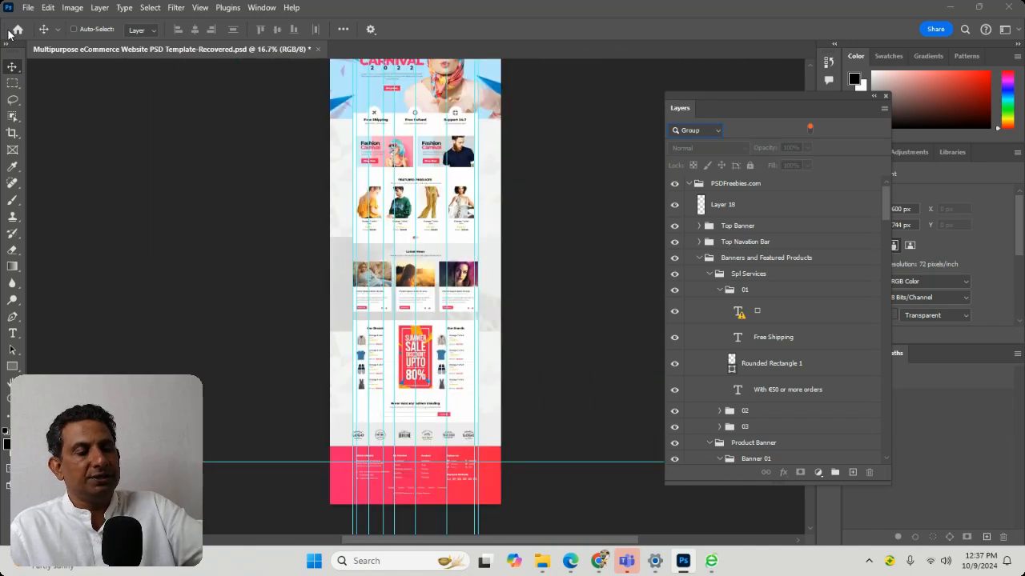
{"action": "key", "text": "ctrl+plus"}
{"action": "key", "text": "ctrl+plus"}
{"action": "key", "text": "ctrl+plus"}
{"action": "key", "text": "ctrl+minus"}
{"action": "key", "text": "ctrl+minus"}
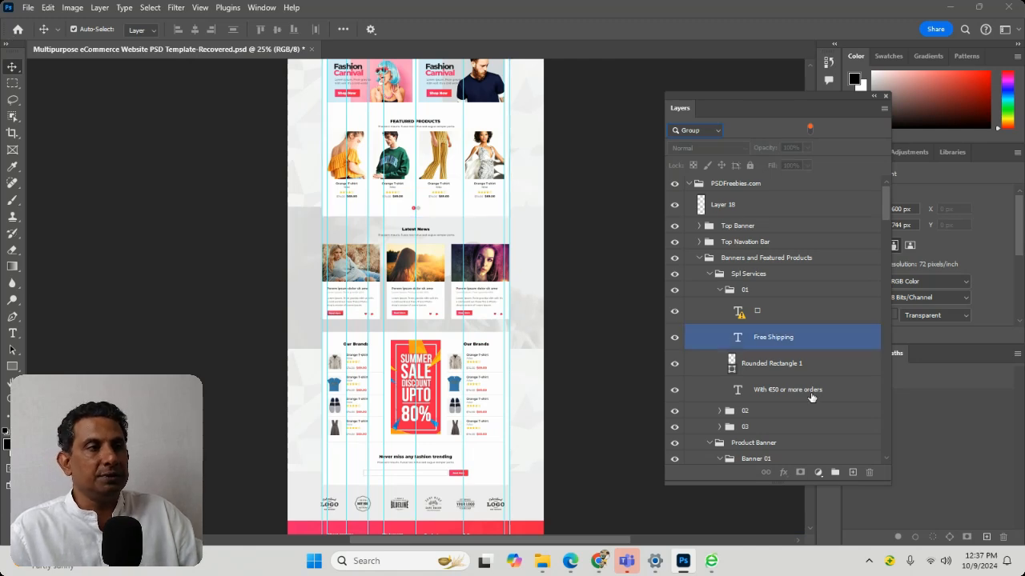
{"action": "left_click", "coordinate": [734, 391]}
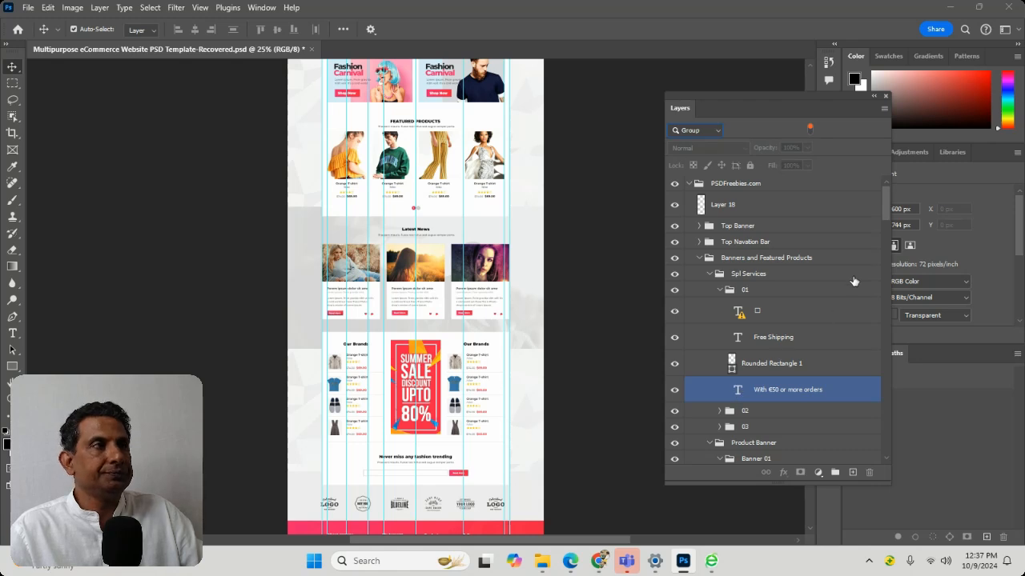
{"action": "mouse_move", "coordinate": [569, 564]}
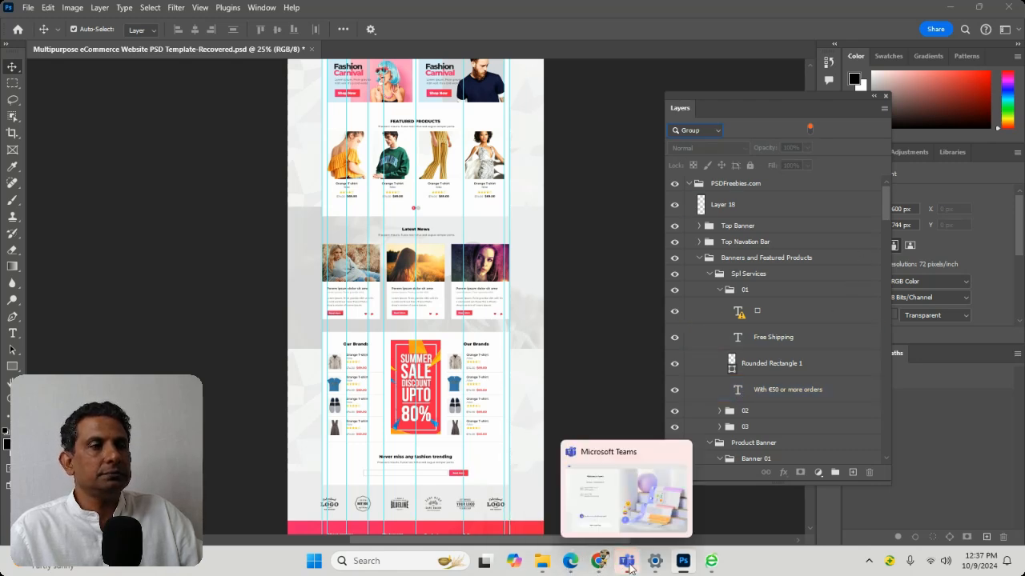